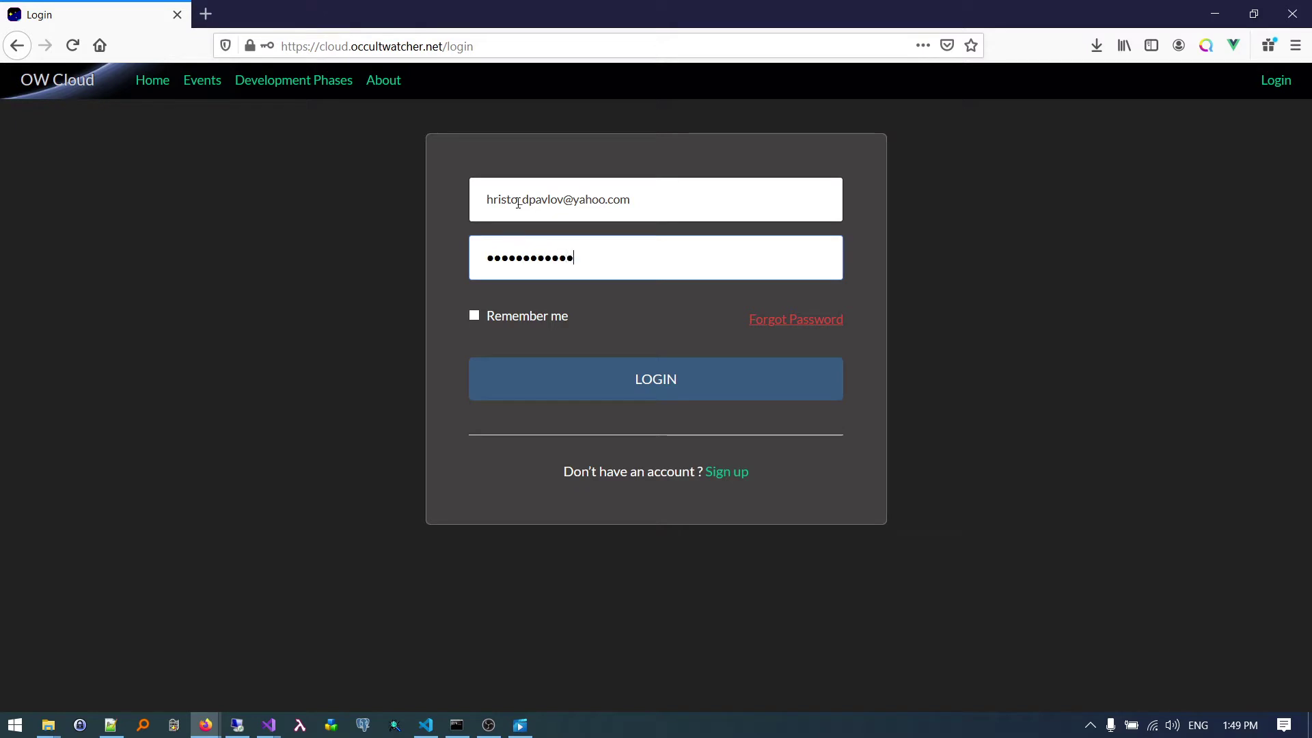
Log in to OW Cloud with the account password and decline saving the login in the browser
{"action": "type", "text": "•"}
{"action": "left_click", "coordinate": [641, 384]}
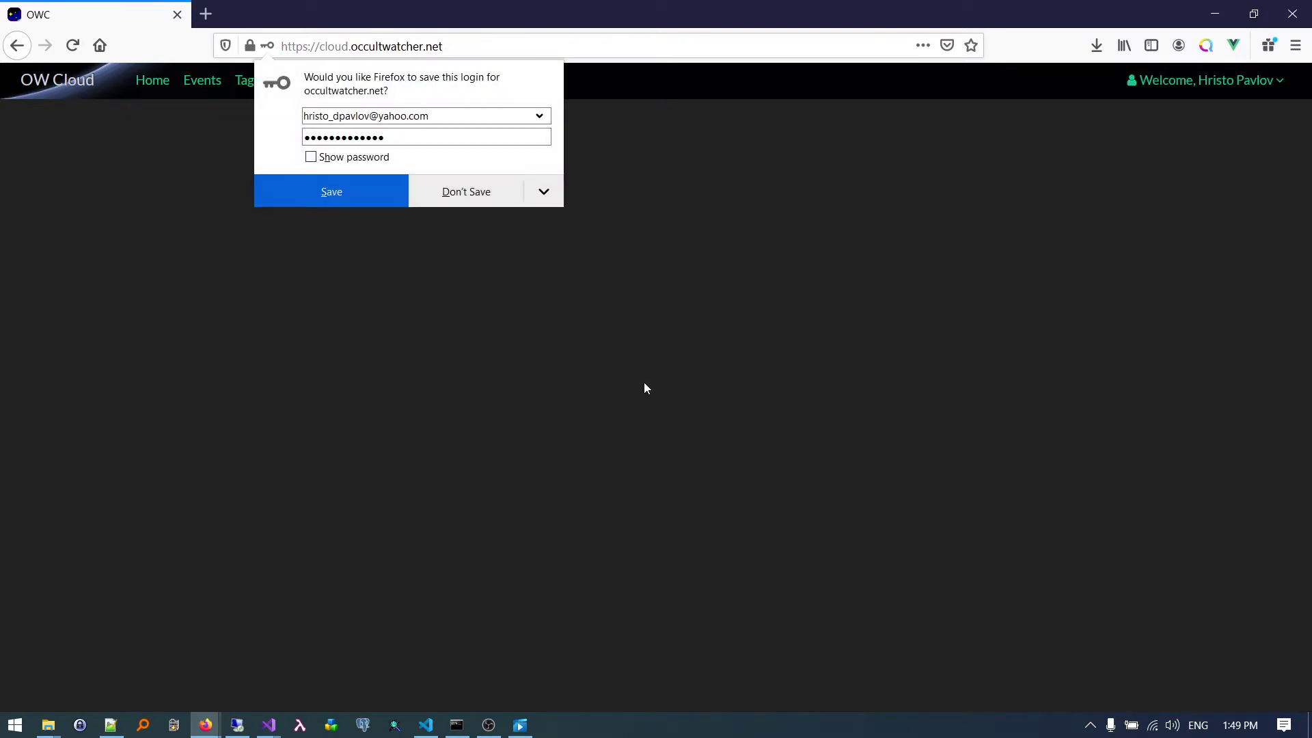
{"action": "left_click", "coordinate": [481, 194]}
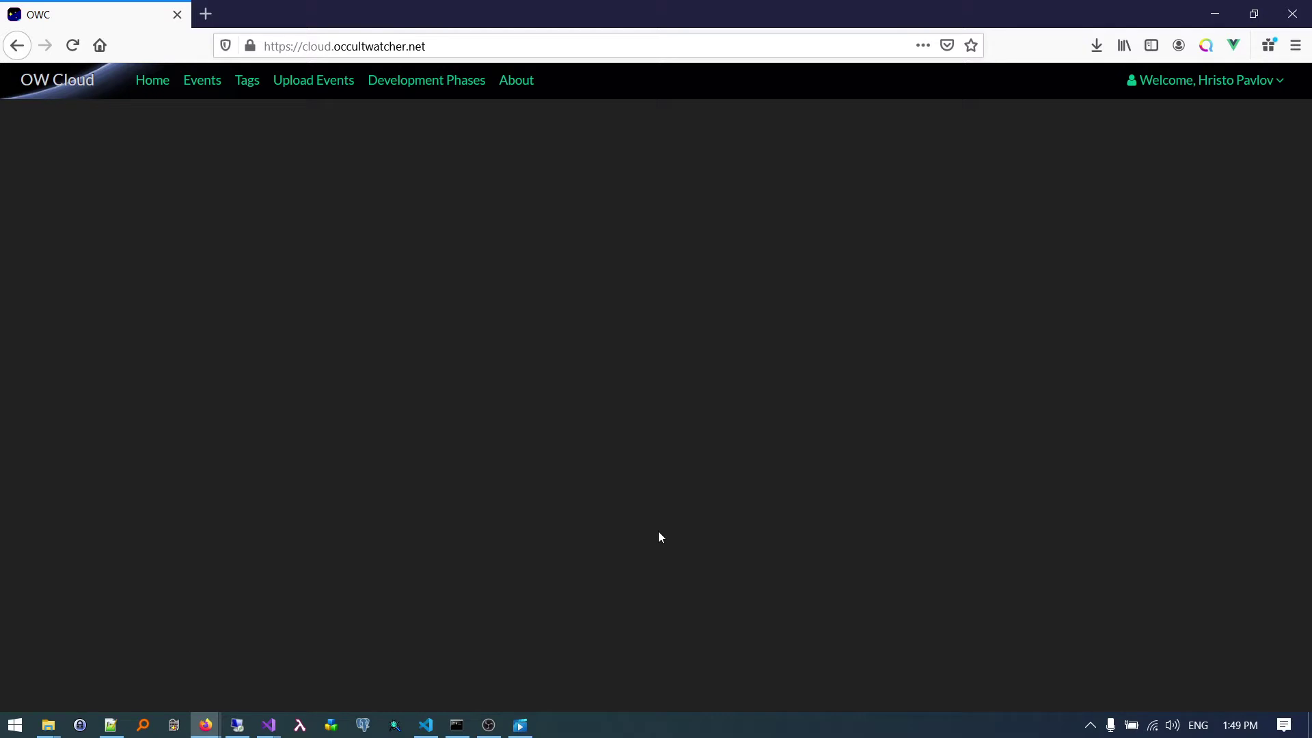
Switch to Occult Watcher by opening its main window and reposition that window over the browser
{"action": "left_click", "coordinate": [1091, 725]}
{"action": "right_click", "coordinate": [1101, 696]}
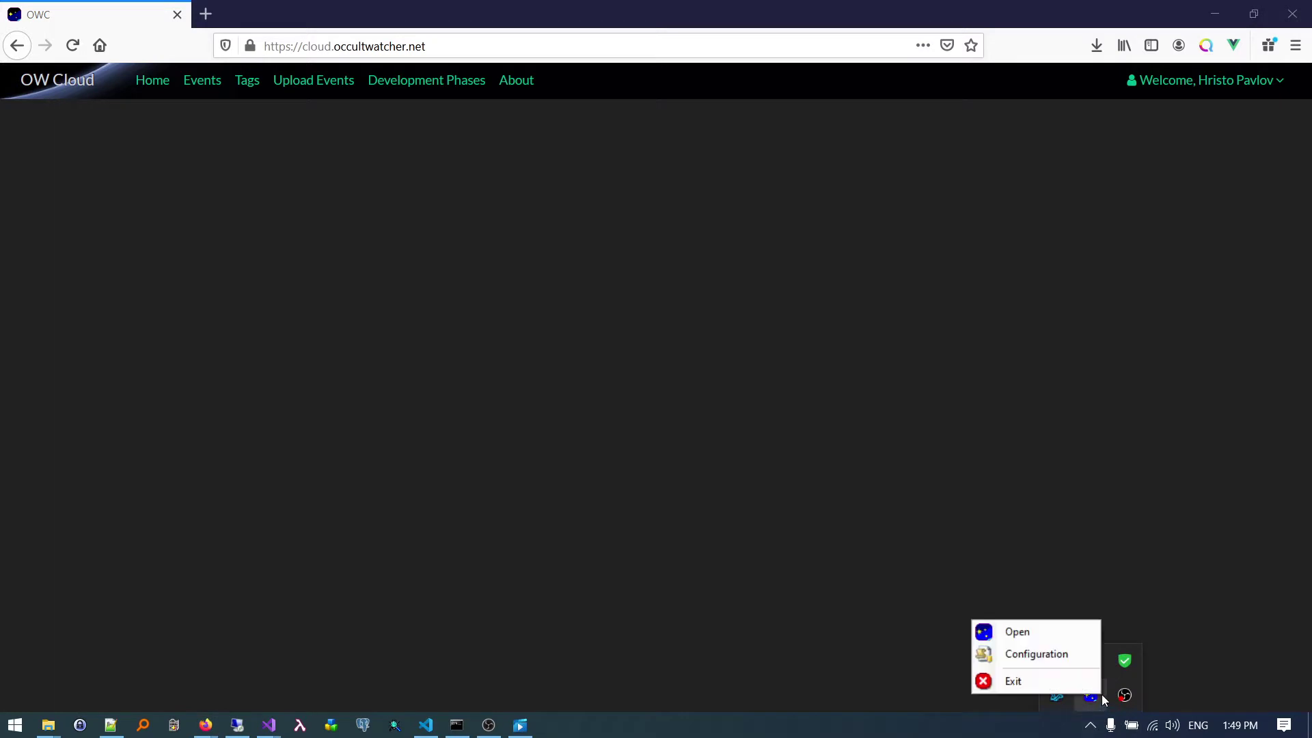
{"action": "left_click", "coordinate": [1043, 633]}
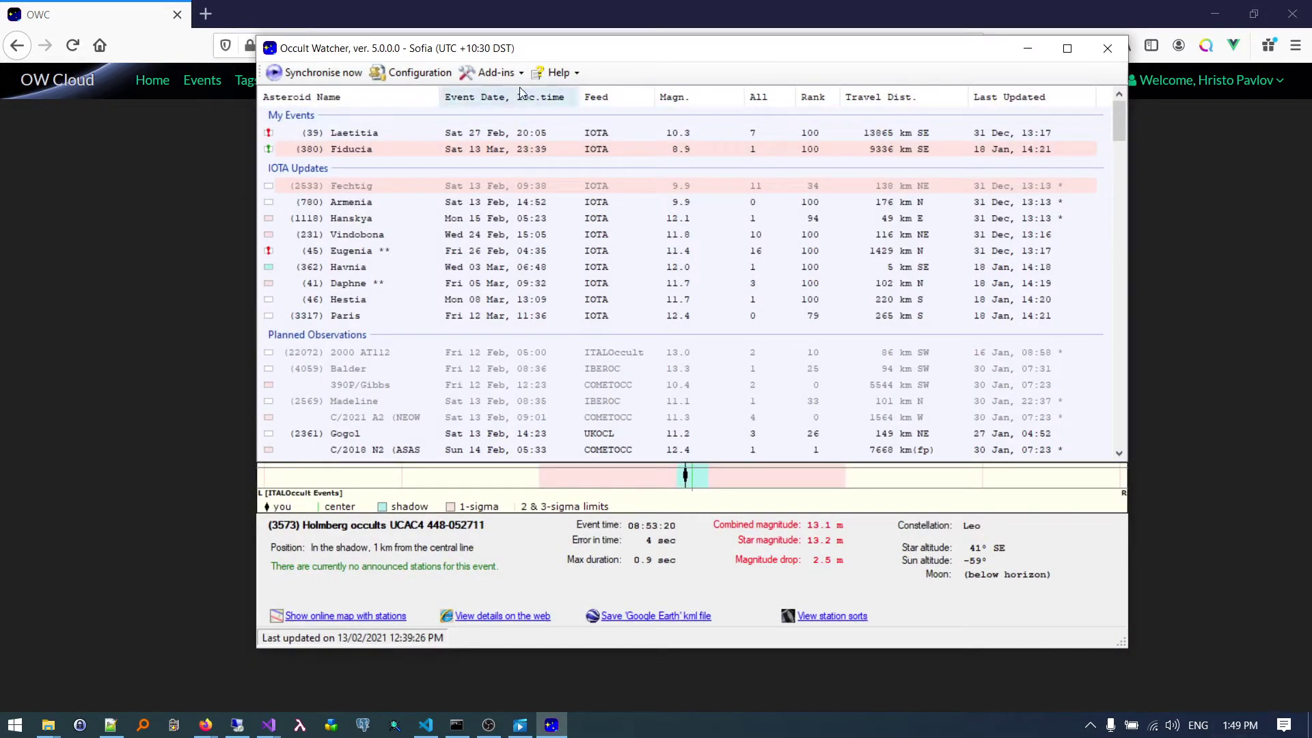
{"action": "left_click_drag", "start_coordinate": [677, 50], "coordinate": [700, 79]}
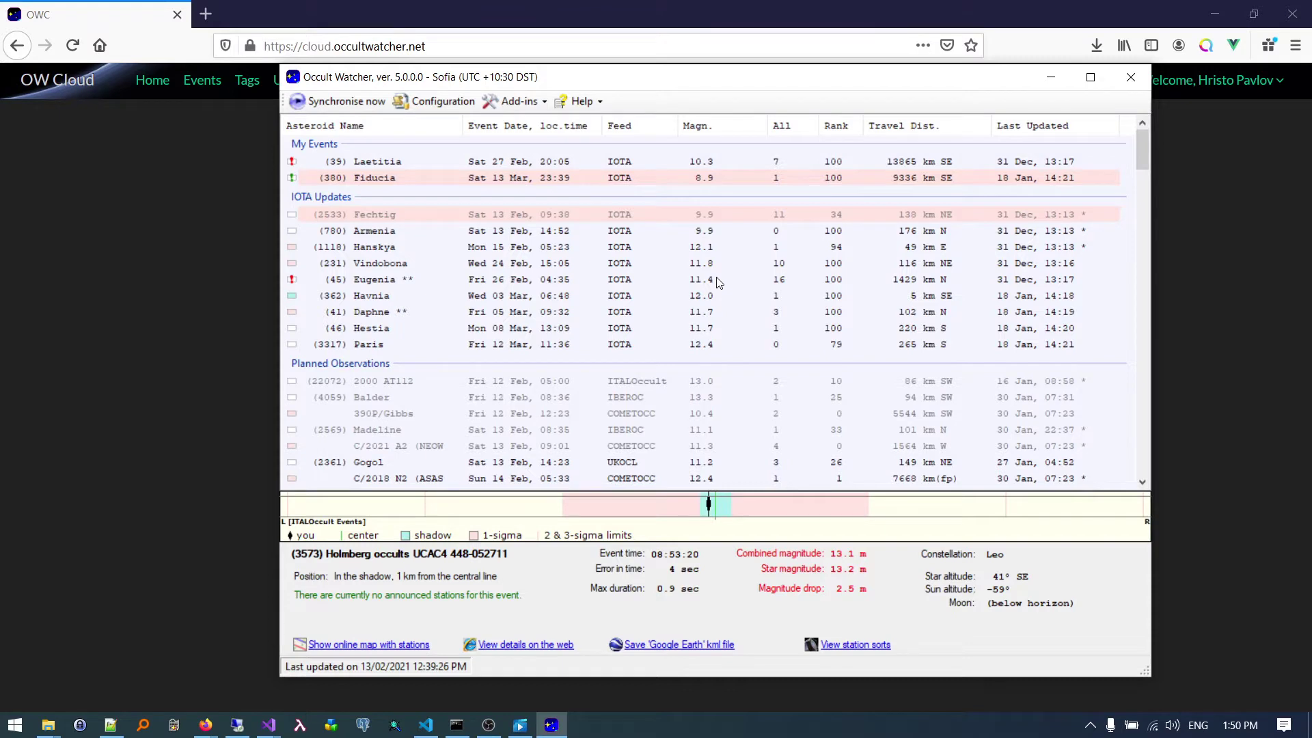
Review the Trans-Tasman and North America Lower Magnitude Events feeds in the prediction feeds configuration and open the North America feed's web page
{"action": "left_click", "coordinate": [447, 101]}
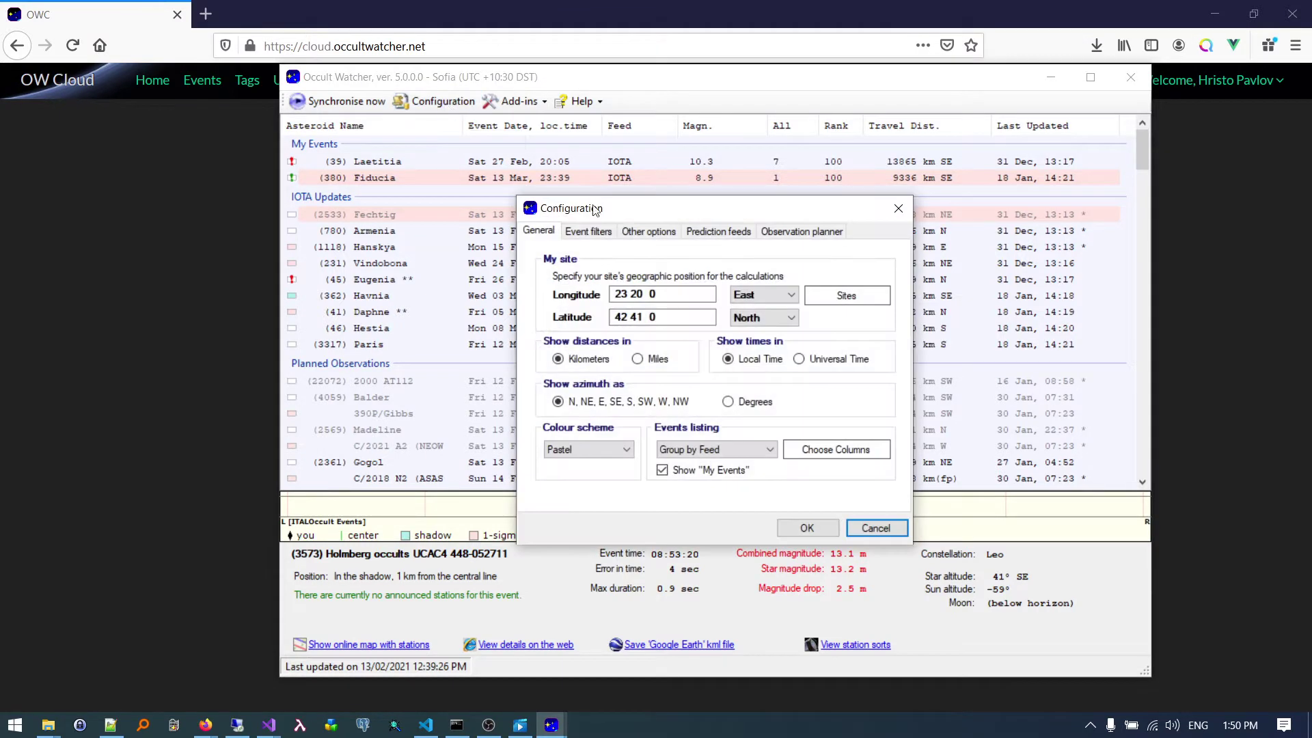
{"action": "left_click", "coordinate": [663, 233]}
{"action": "left_click", "coordinate": [713, 236]}
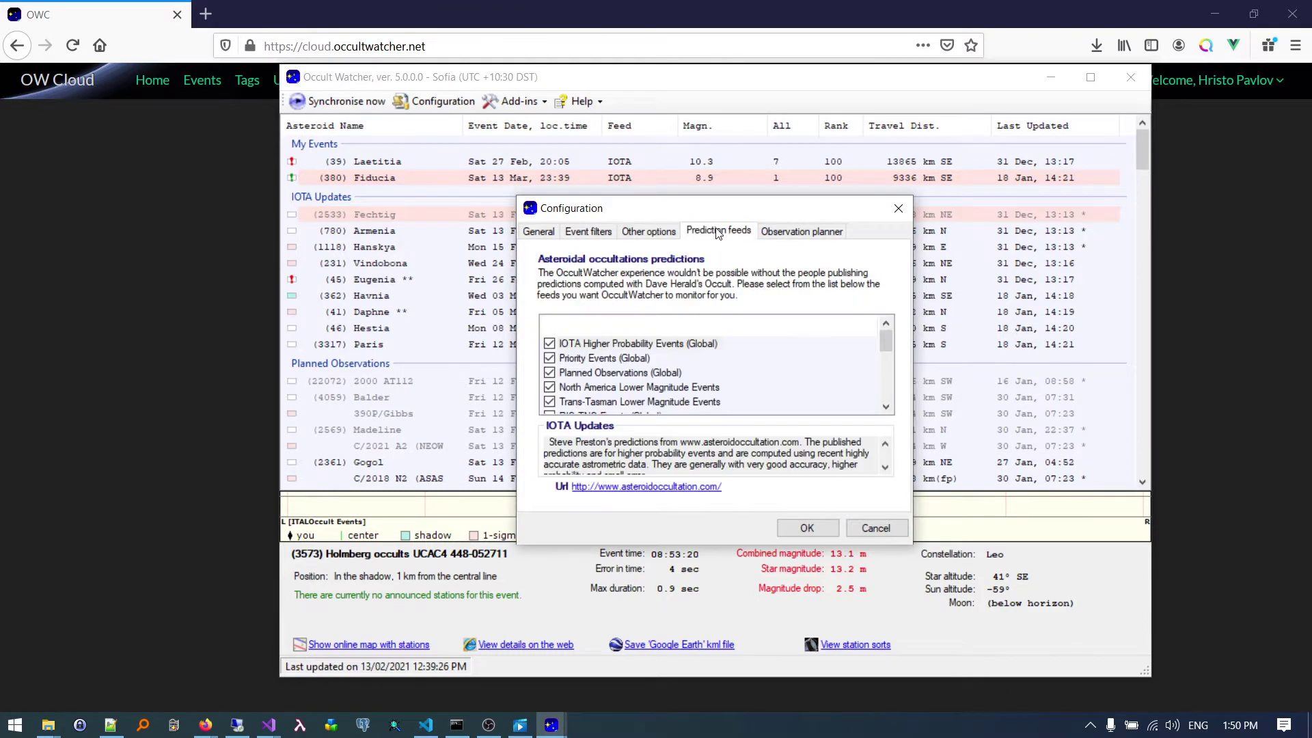
{"action": "left_click", "coordinate": [665, 400]}
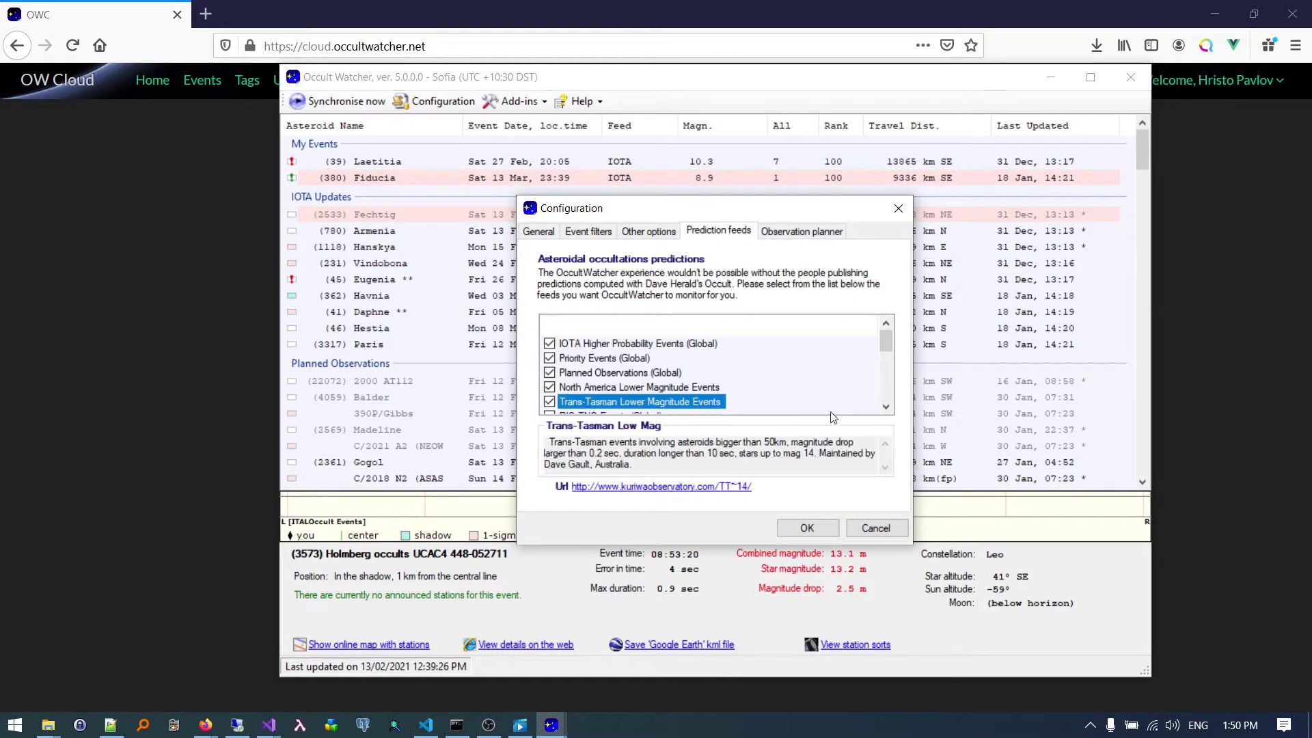
{"action": "left_click", "coordinate": [665, 388]}
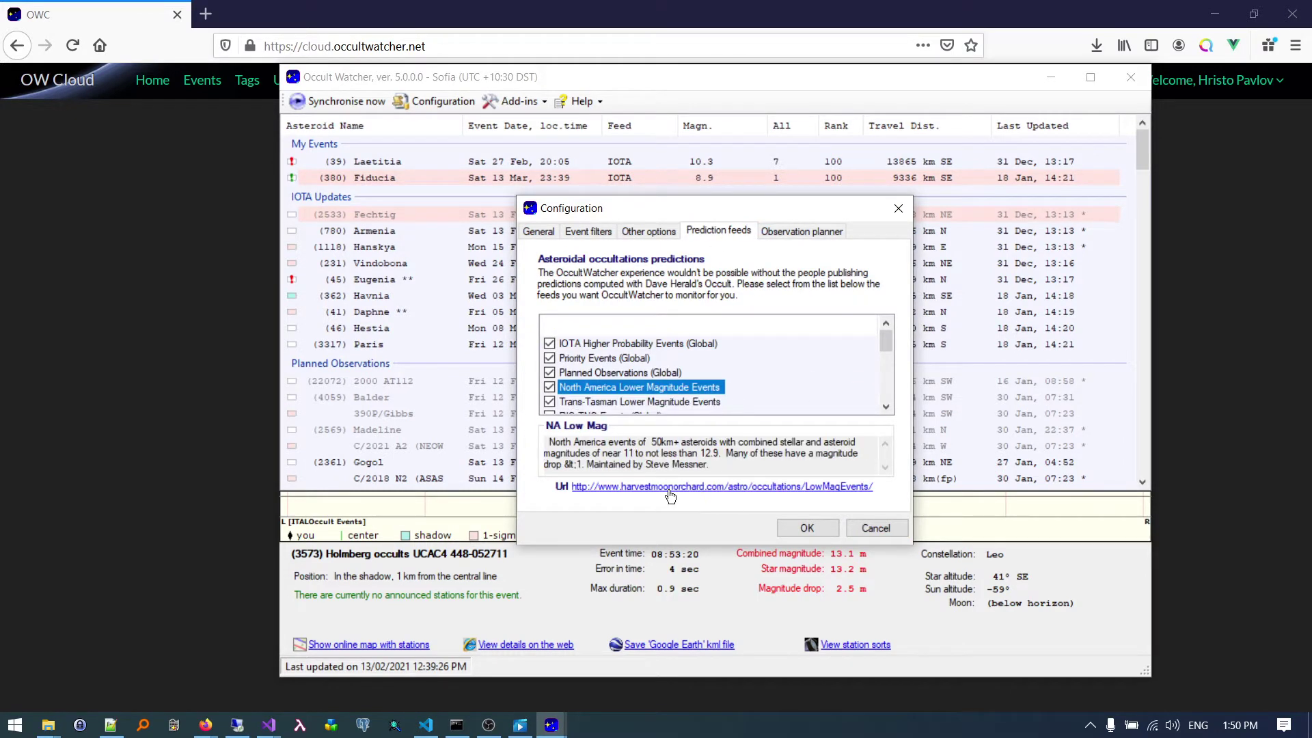
{"action": "left_click", "coordinate": [731, 487]}
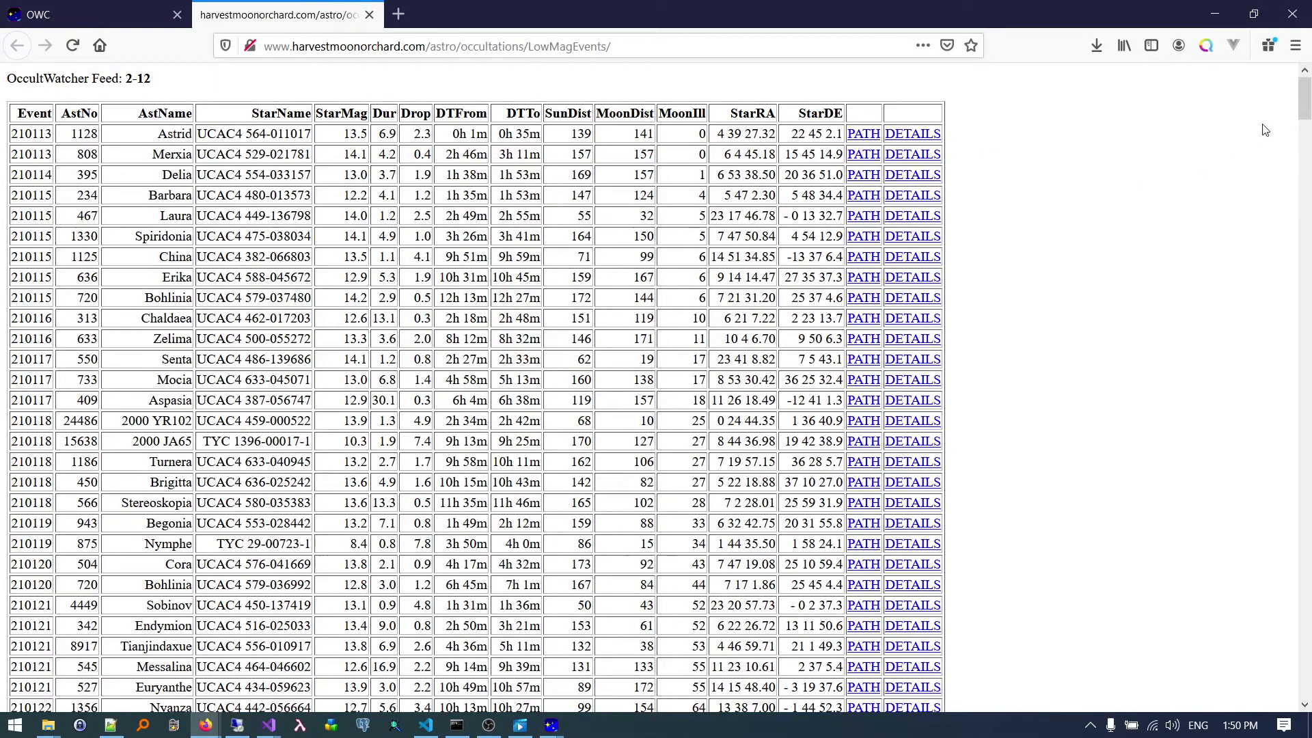
Examine the North America low magnitude event list on the feed's web page, including its path and details links
{"action": "mouse_move", "coordinate": [1305, 107]}
{"action": "left_mouse_down"}
{"action": "mouse_move", "coordinate": [1283, 599]}
{"action": "mouse_move", "coordinate": [1301, 96]}
{"action": "left_mouse_up"}
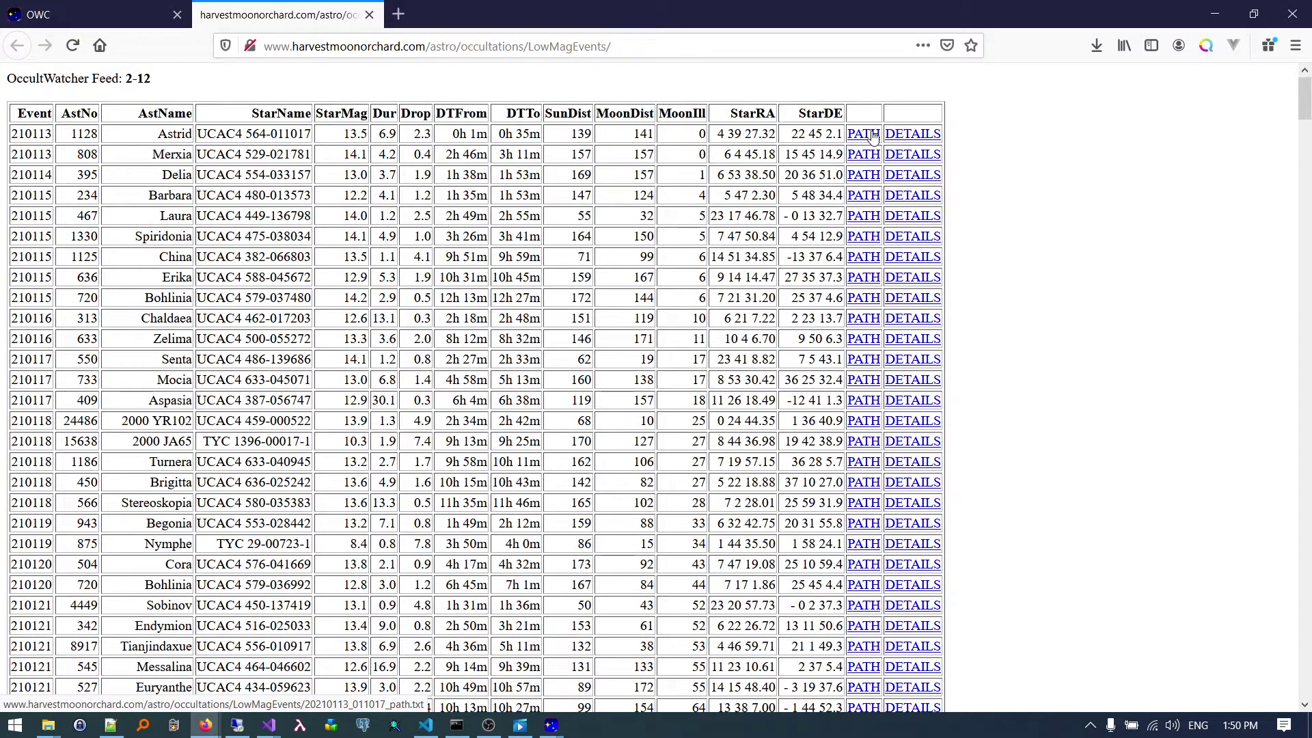
{"action": "mouse_move", "coordinate": [550, 728]}
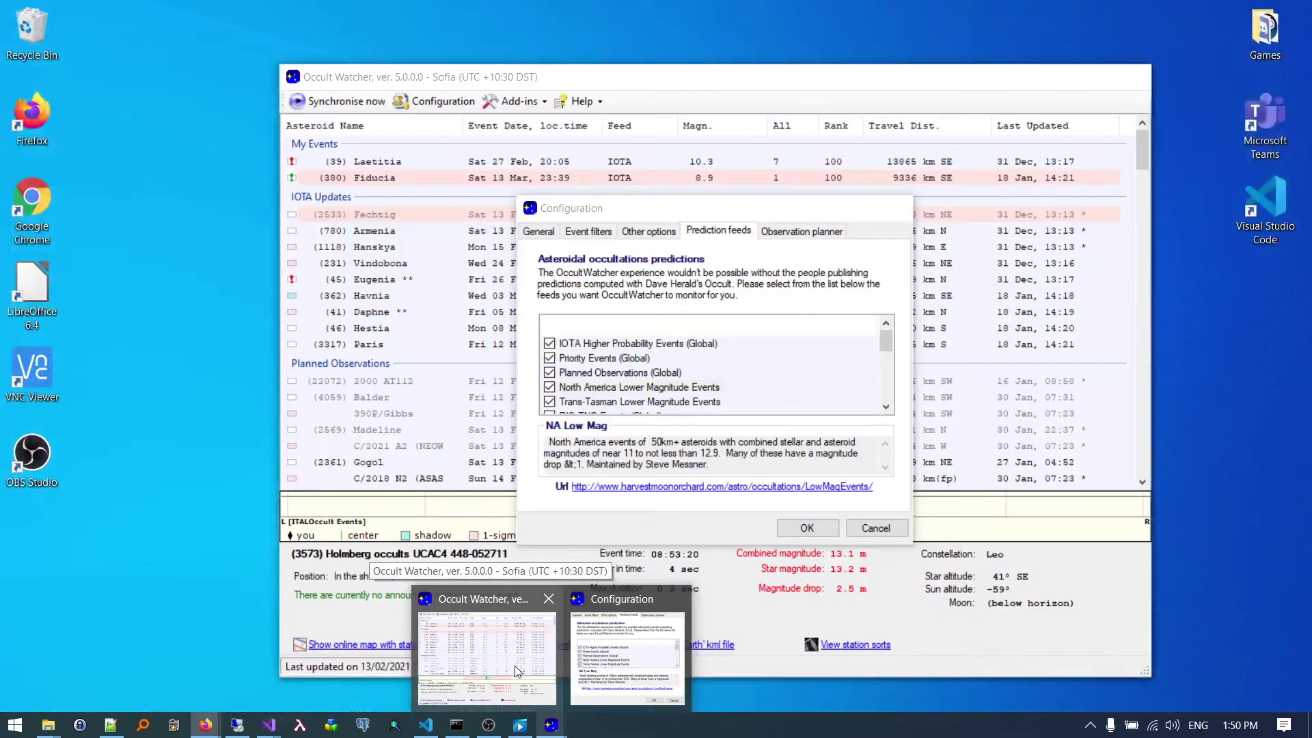
{"action": "left_click", "coordinate": [517, 671]}
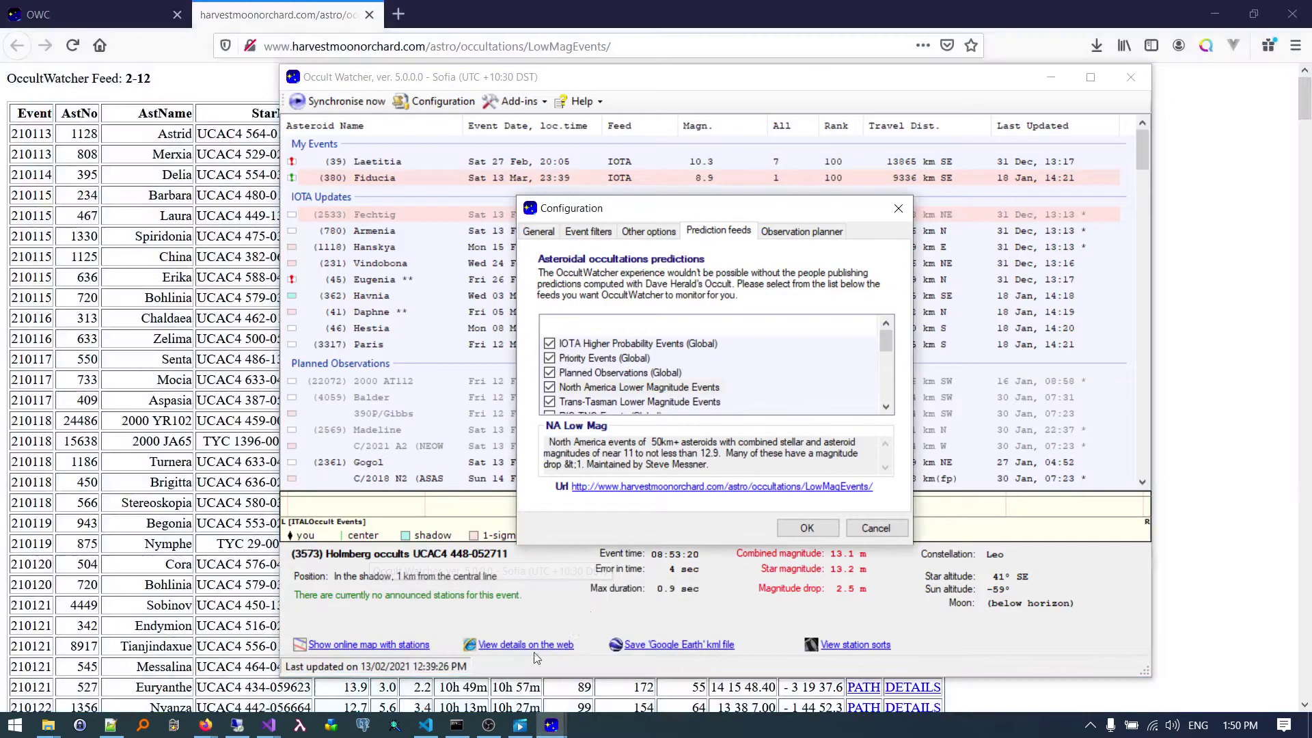
{"action": "left_click", "coordinate": [282, 21]}
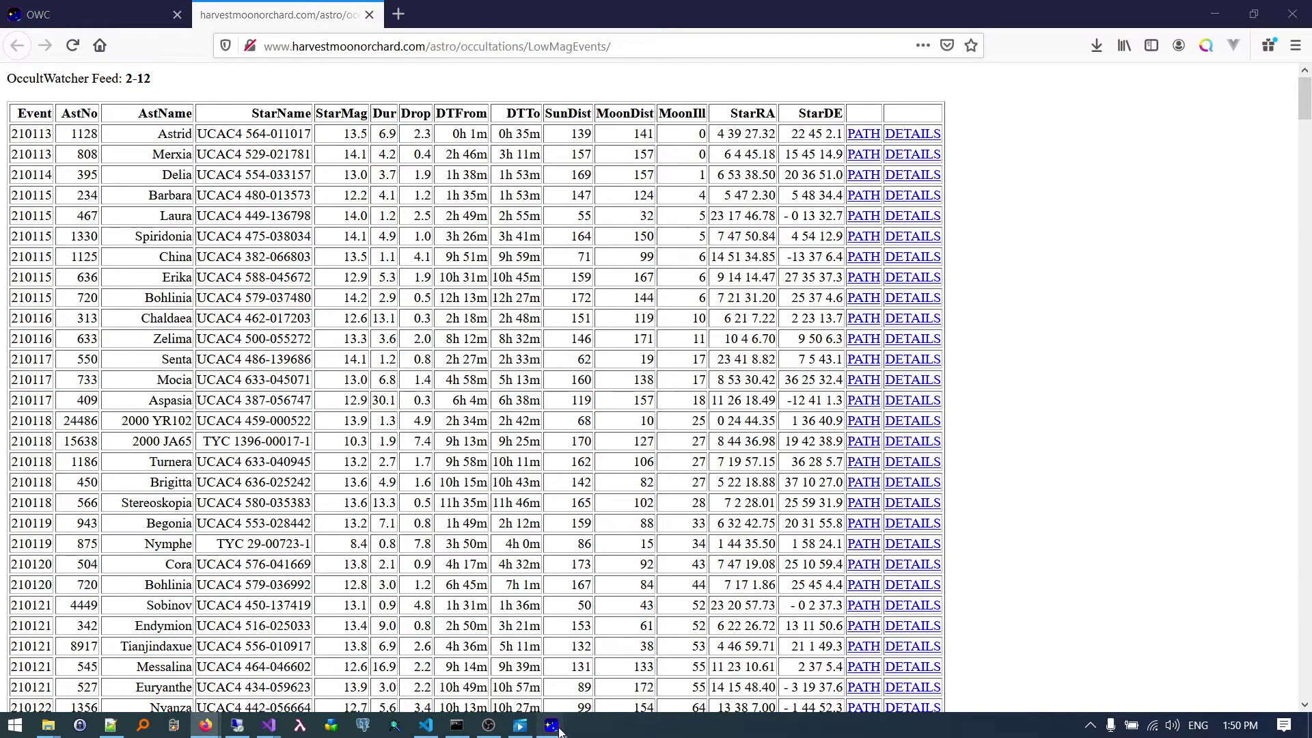
{"action": "mouse_move", "coordinate": [550, 724]}
{"action": "left_click", "coordinate": [621, 632]}
{"action": "left_click", "coordinate": [340, 15]}
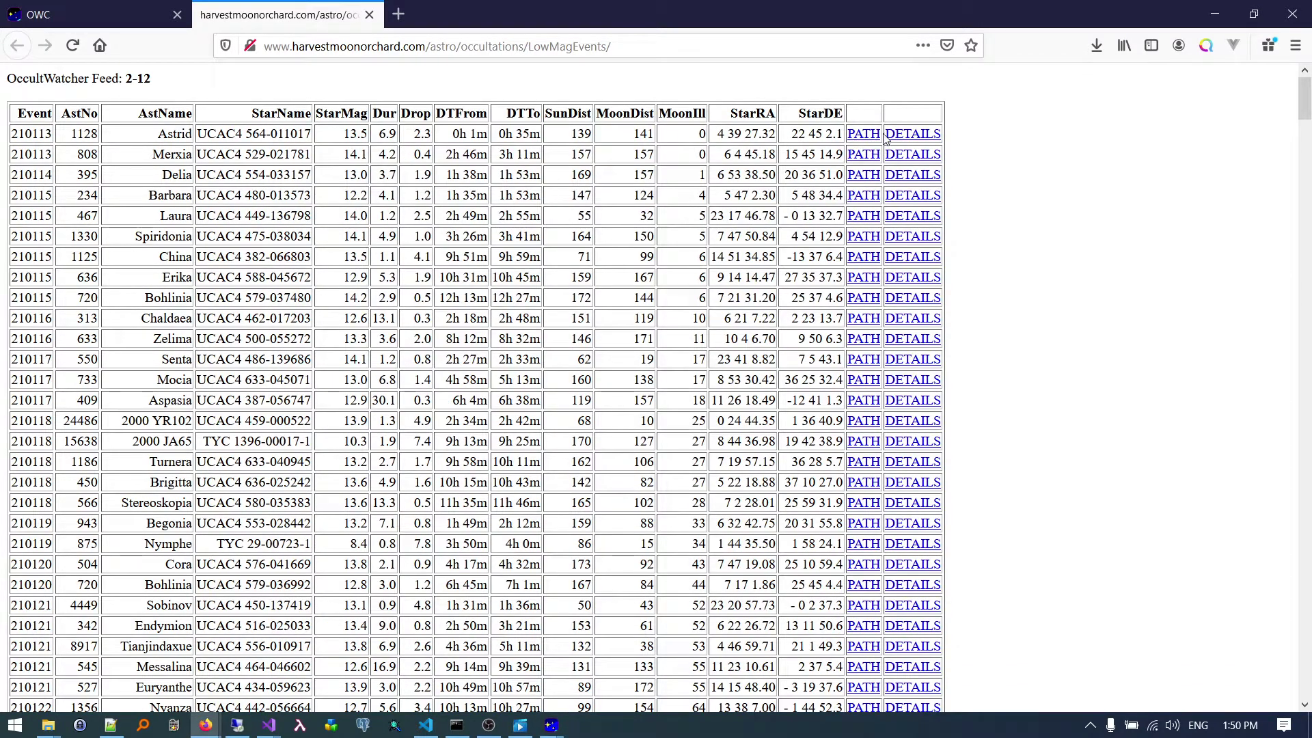
{"action": "scroll", "coordinate": [901, 579], "scroll_direction": "down", "scroll_amount": 3}
{"action": "scroll", "coordinate": [902, 579], "scroll_direction": "down", "scroll_amount": 20}
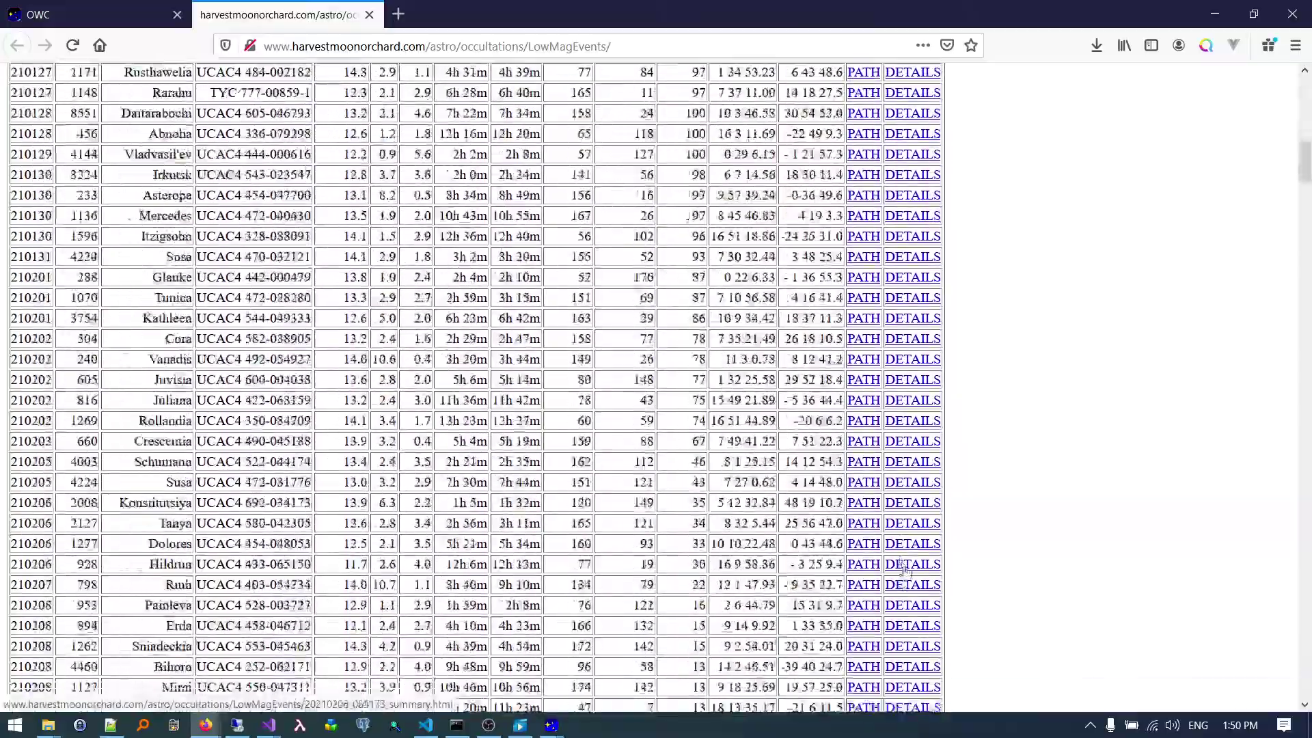
{"action": "scroll", "coordinate": [906, 567], "scroll_direction": "down", "scroll_amount": 20}
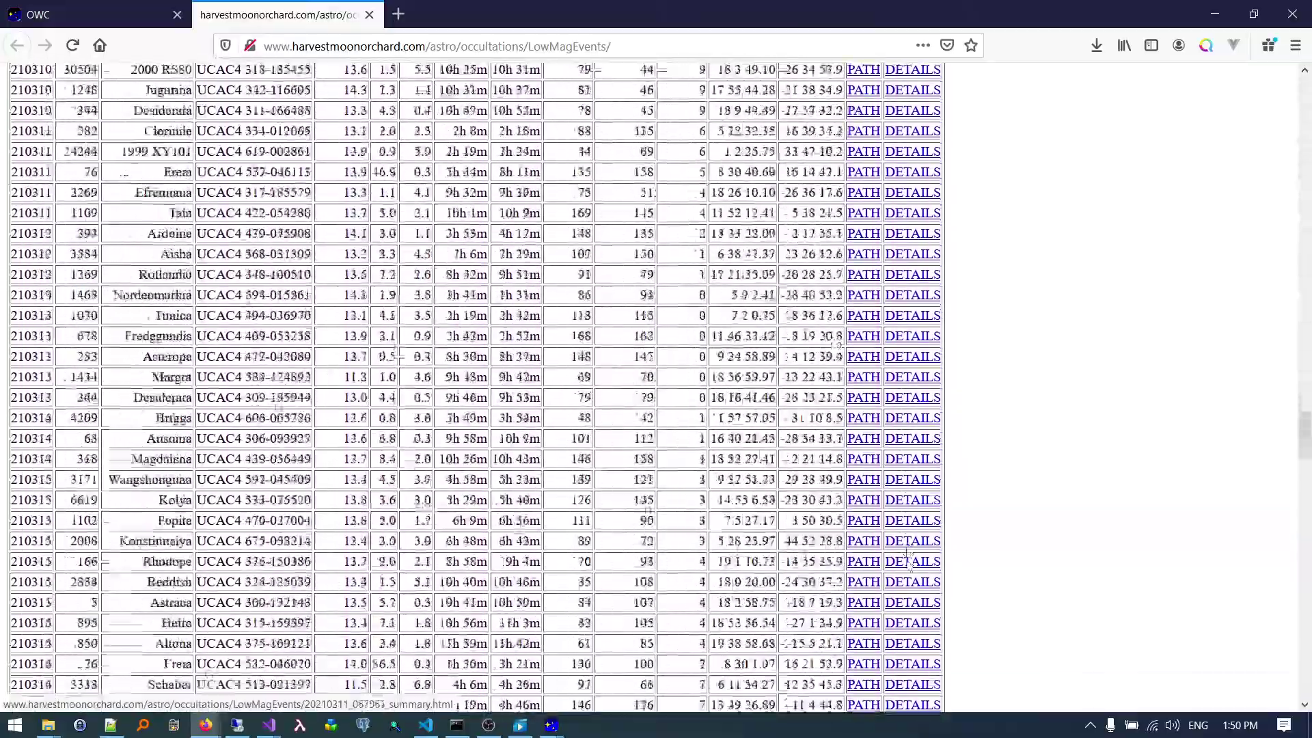
{"action": "scroll", "coordinate": [909, 560], "scroll_direction": "up", "scroll_amount": 20}
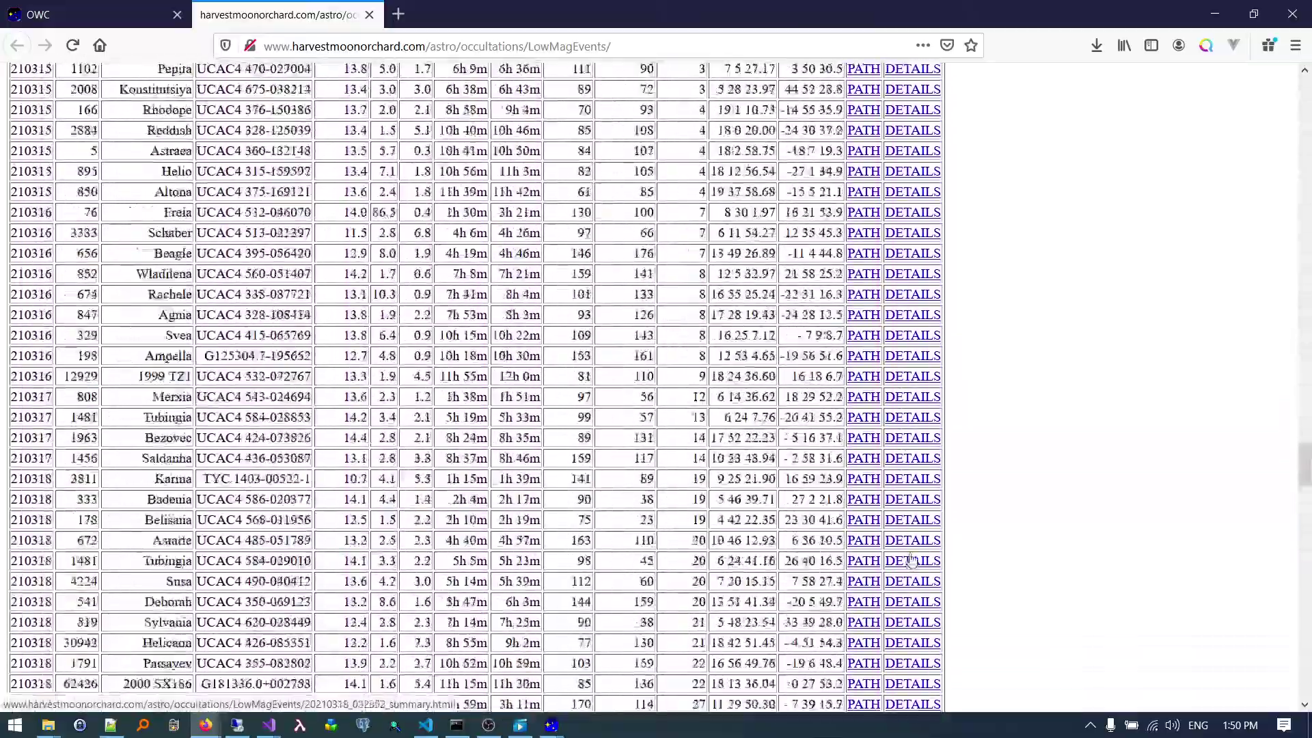
{"action": "scroll", "coordinate": [909, 557], "scroll_direction": "up", "scroll_amount": 20}
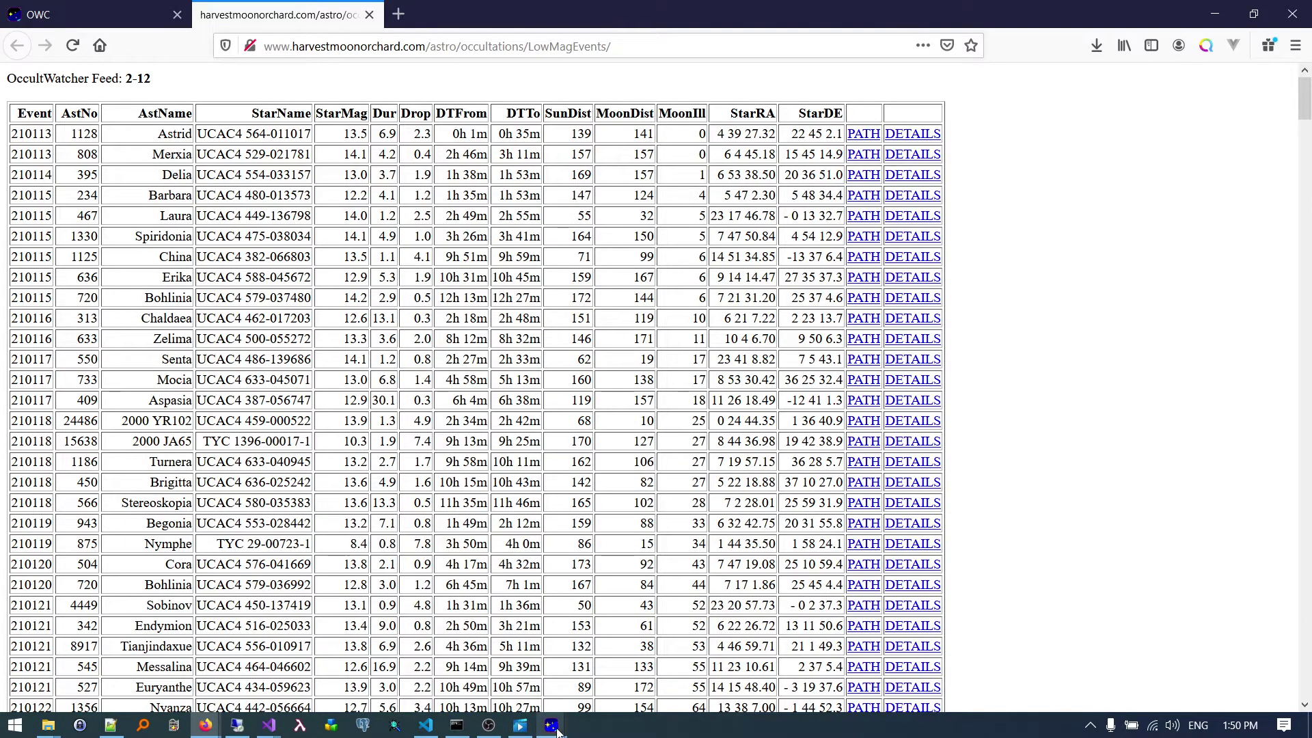
Return to Occult Watcher's Configuration dialog and compare its prediction feeds list with the feed's web page
{"action": "mouse_move", "coordinate": [556, 729]}
{"action": "left_click", "coordinate": [528, 666]}
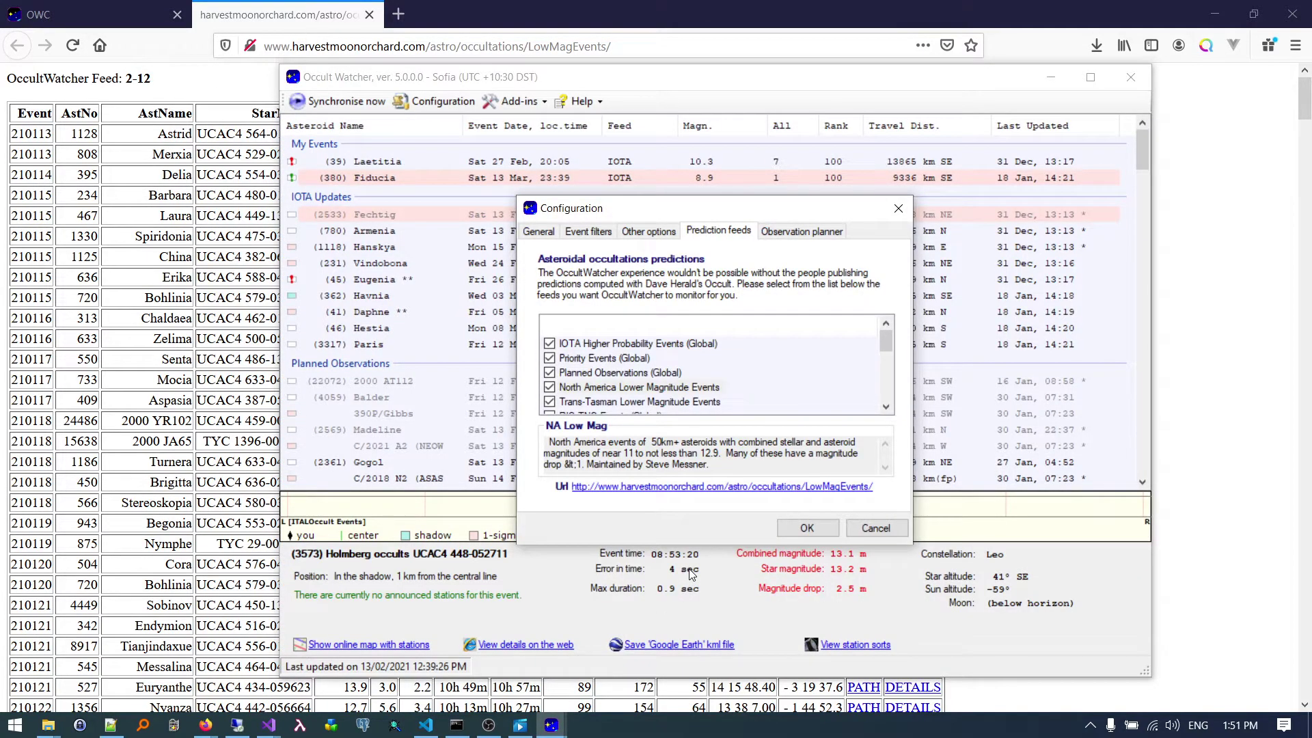
{"action": "mouse_move", "coordinate": [887, 341]}
{"action": "left_mouse_down"}
{"action": "mouse_move", "coordinate": [888, 392]}
{"action": "mouse_move", "coordinate": [886, 345]}
{"action": "left_mouse_up"}
{"action": "left_click", "coordinate": [605, 60]}
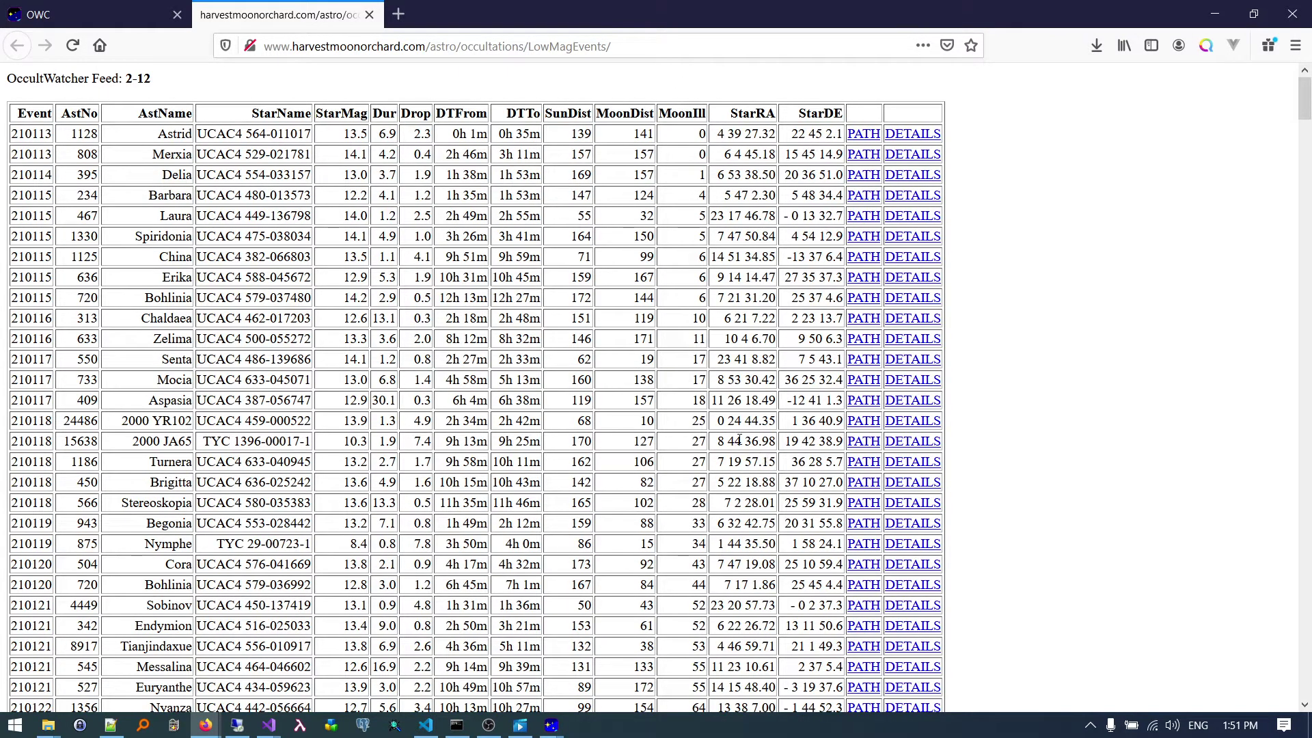
{"action": "mouse_move", "coordinate": [553, 725]}
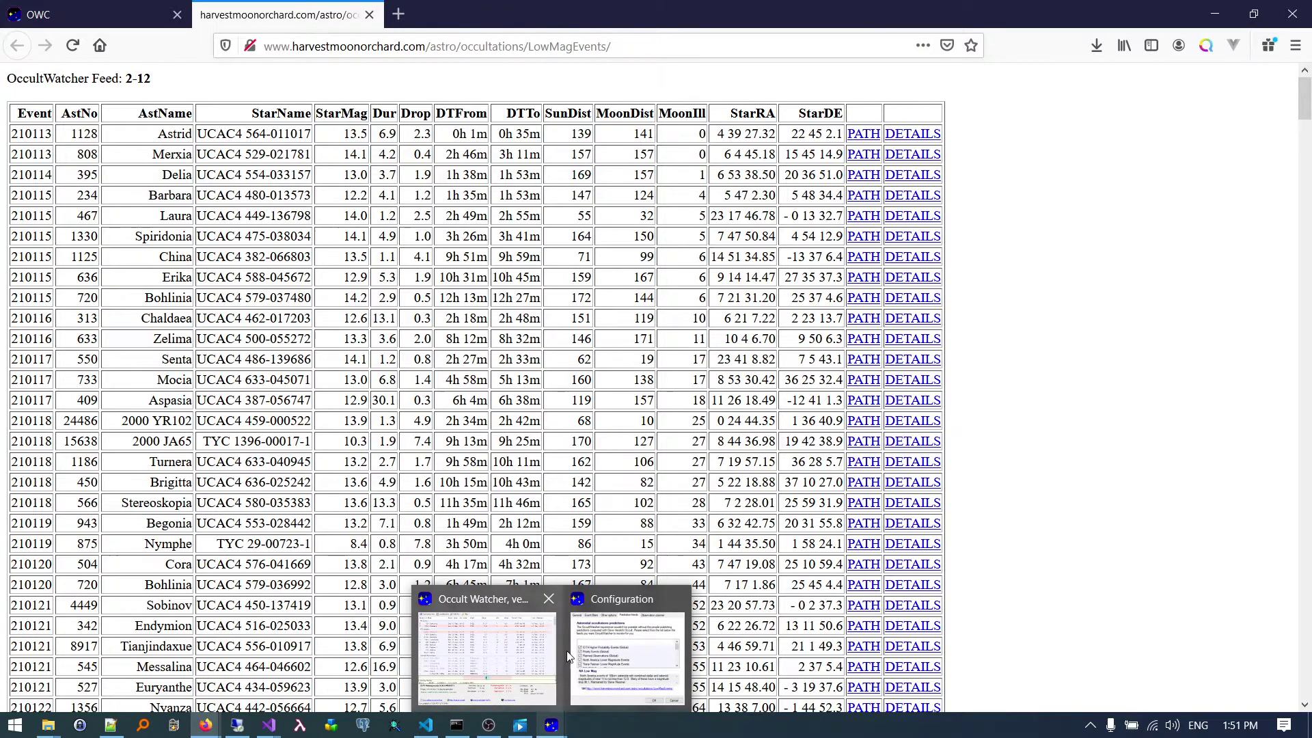
{"action": "left_click", "coordinate": [621, 645]}
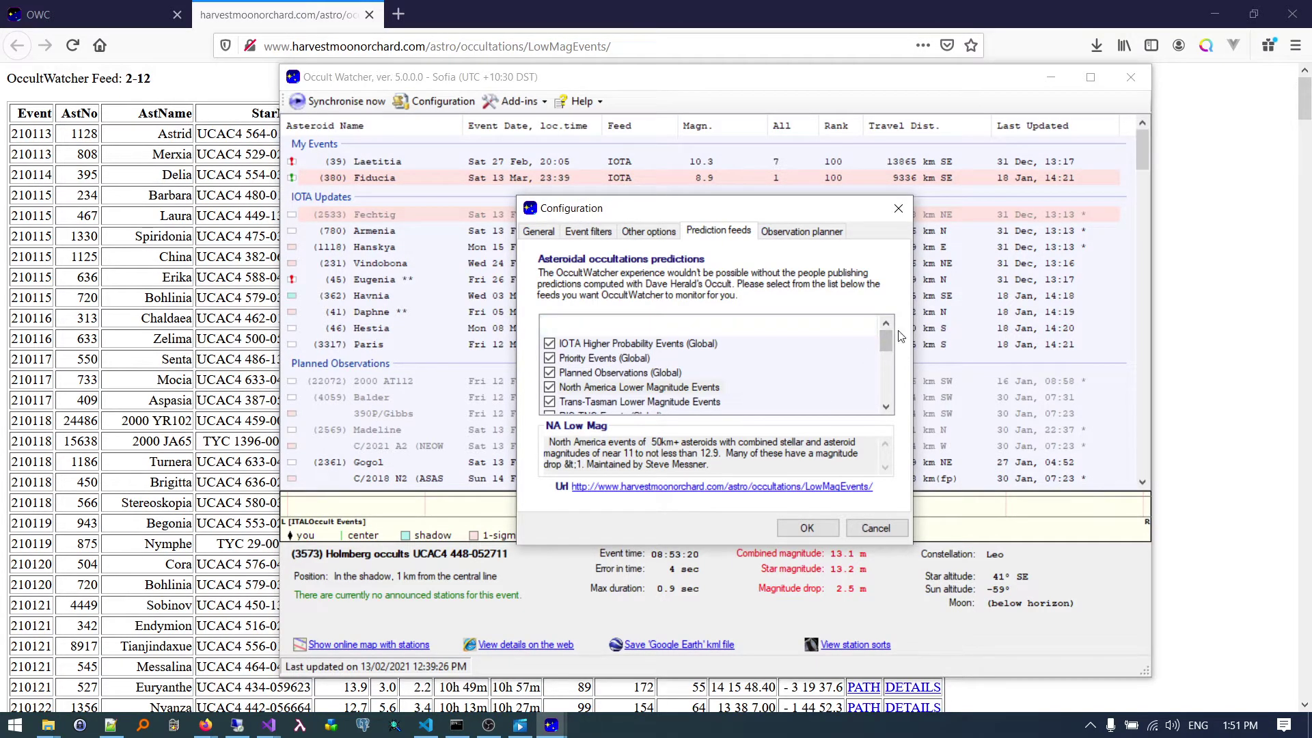
Switch to OW Cloud in the browser and open the event search page
{"action": "left_click", "coordinate": [62, 15]}
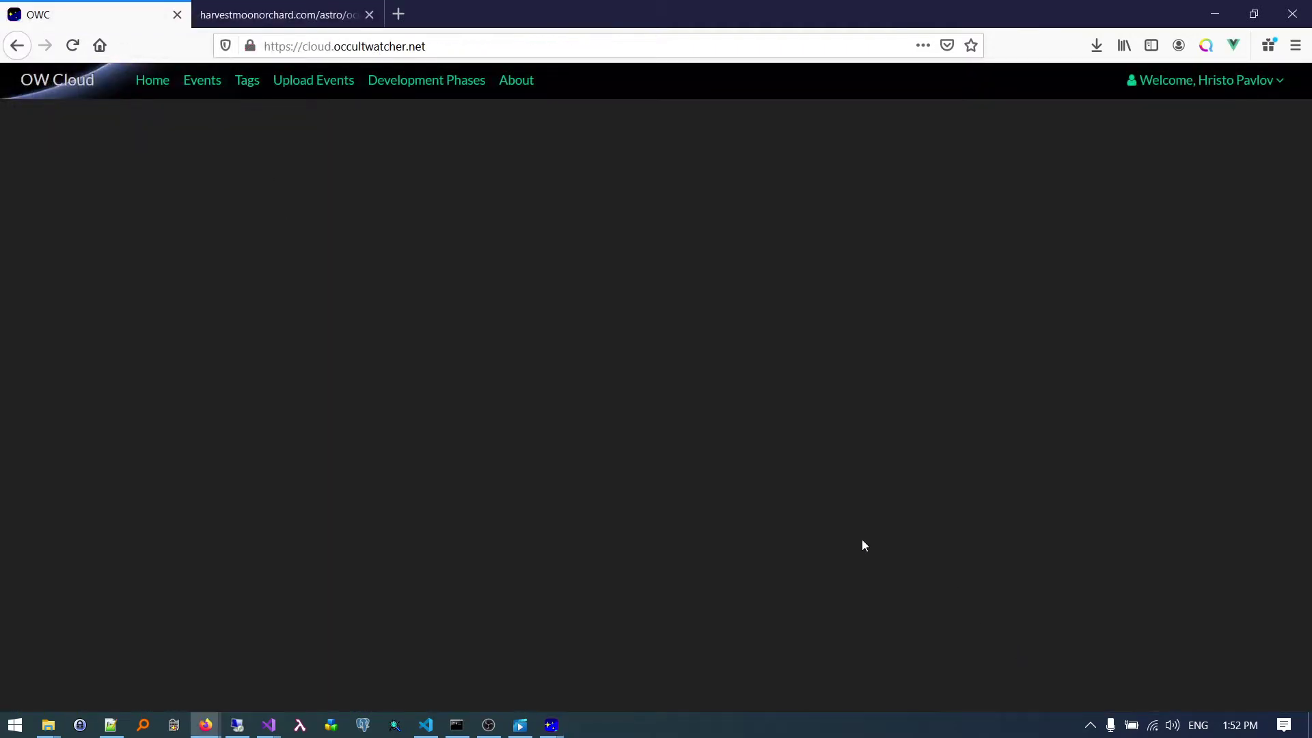
{"action": "left_click", "coordinate": [213, 81]}
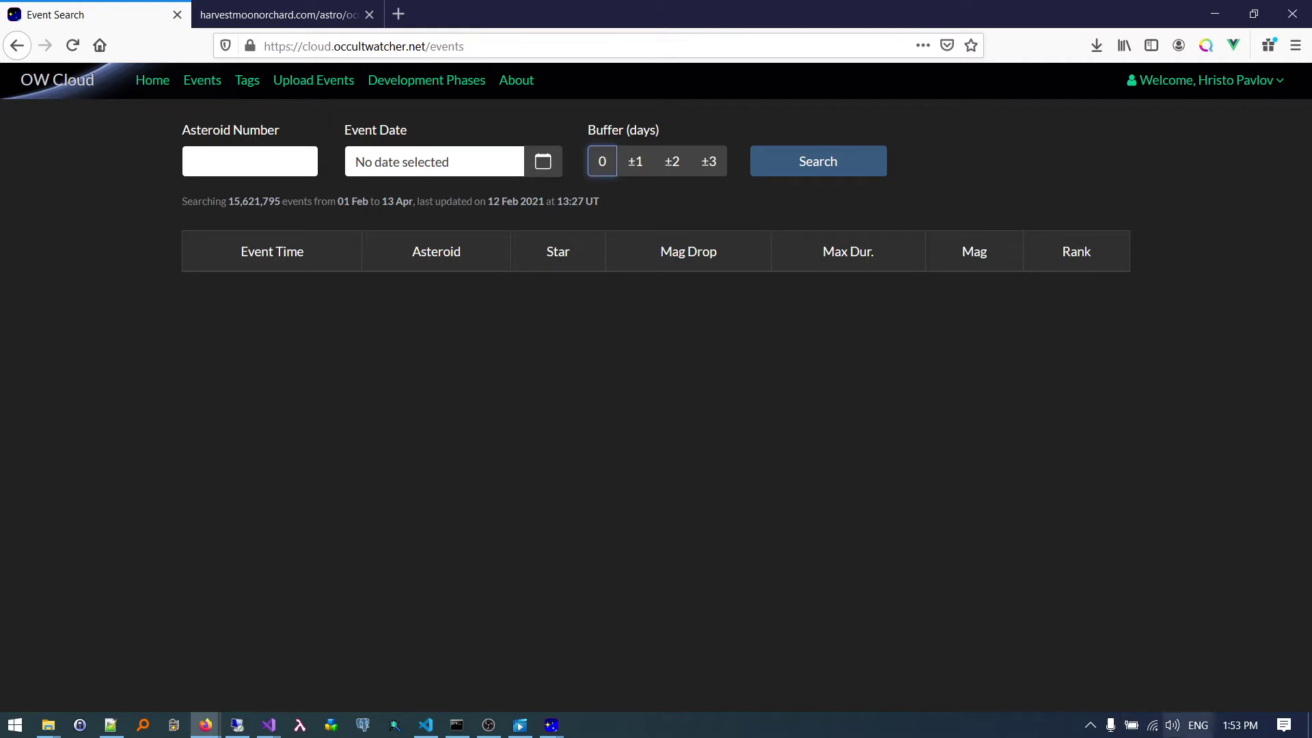
Switch to Occult Watcher, move the Configuration dialog aside and review its other options, default event filter and prediction feeds
{"action": "mouse_move", "coordinate": [1240, 734]}
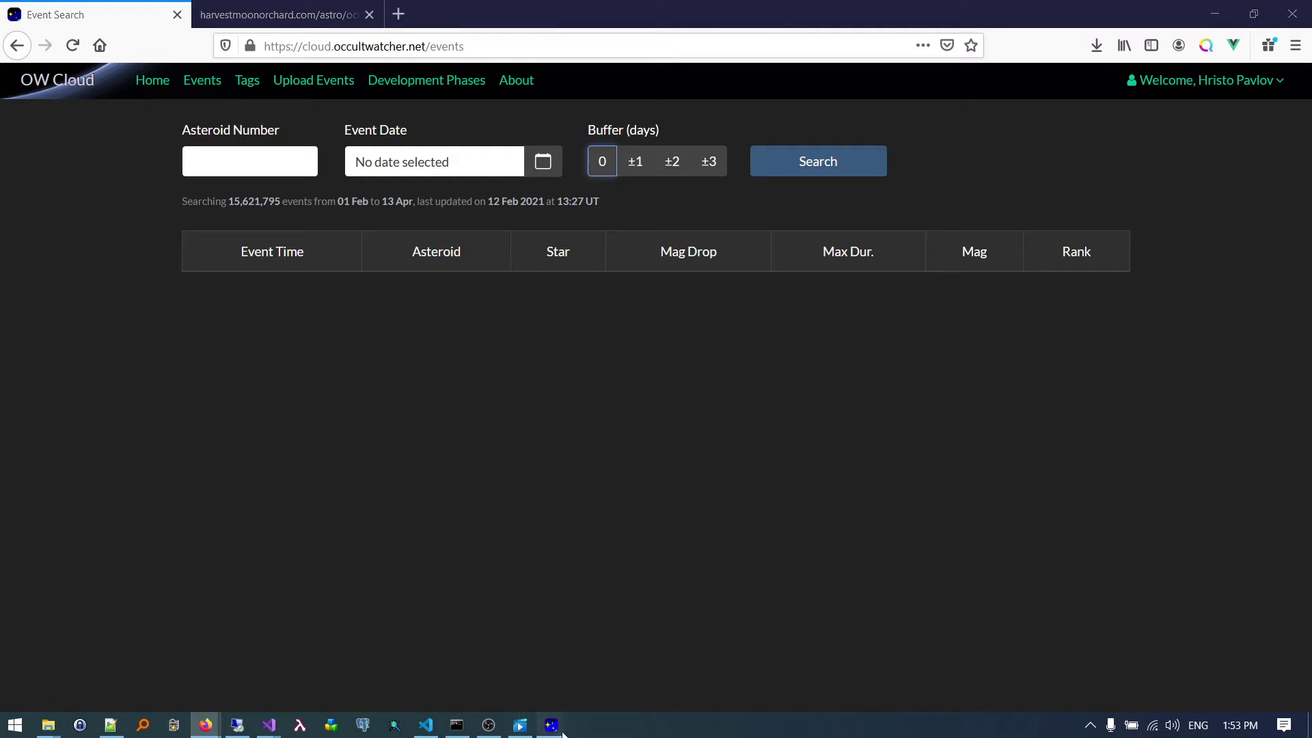
{"action": "mouse_move", "coordinate": [551, 724]}
{"action": "left_click", "coordinate": [621, 646]}
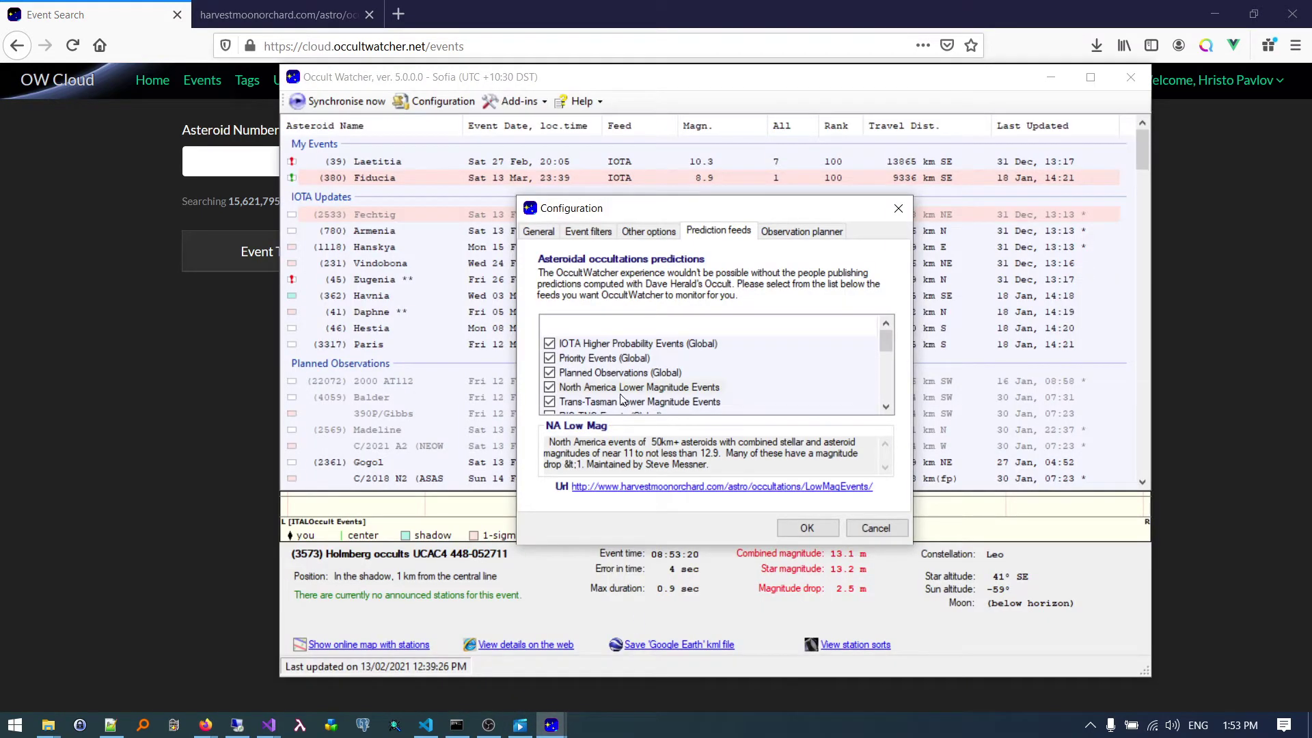
{"action": "left_click_drag", "start_coordinate": [698, 213], "coordinate": [907, 207]}
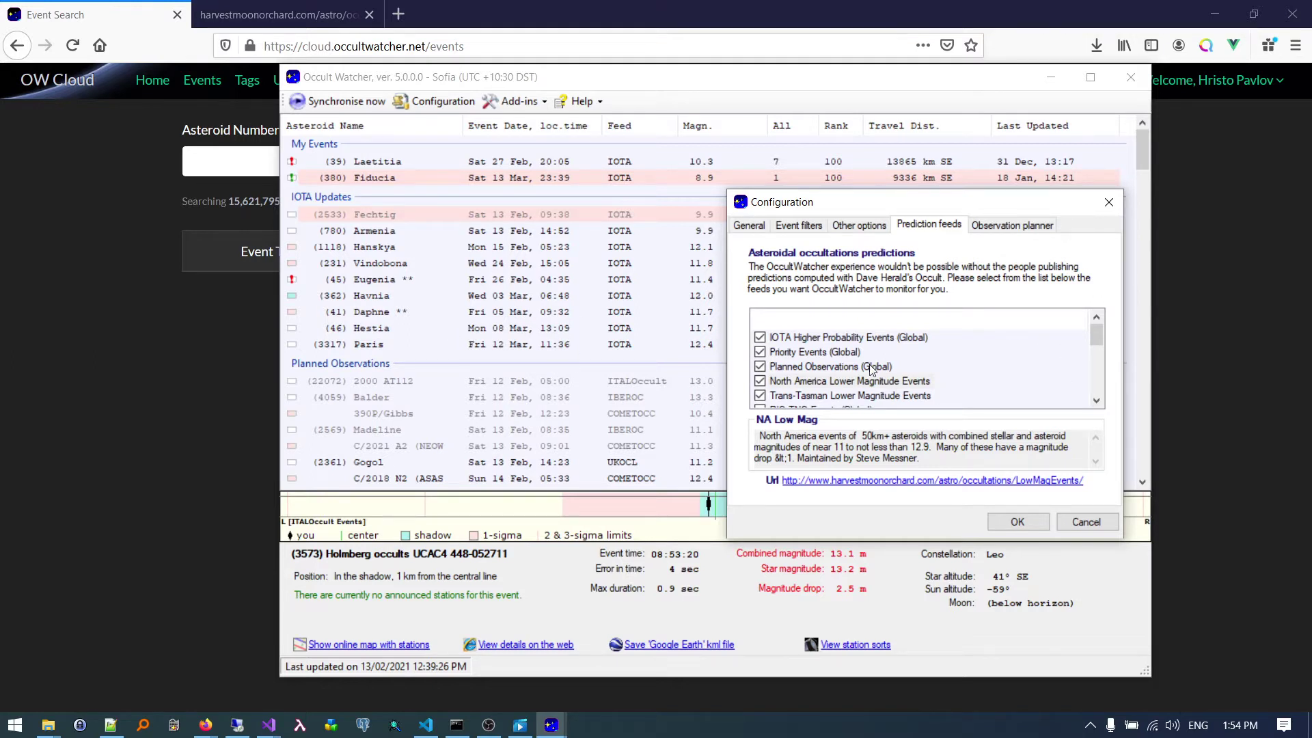
{"action": "left_click", "coordinate": [854, 226]}
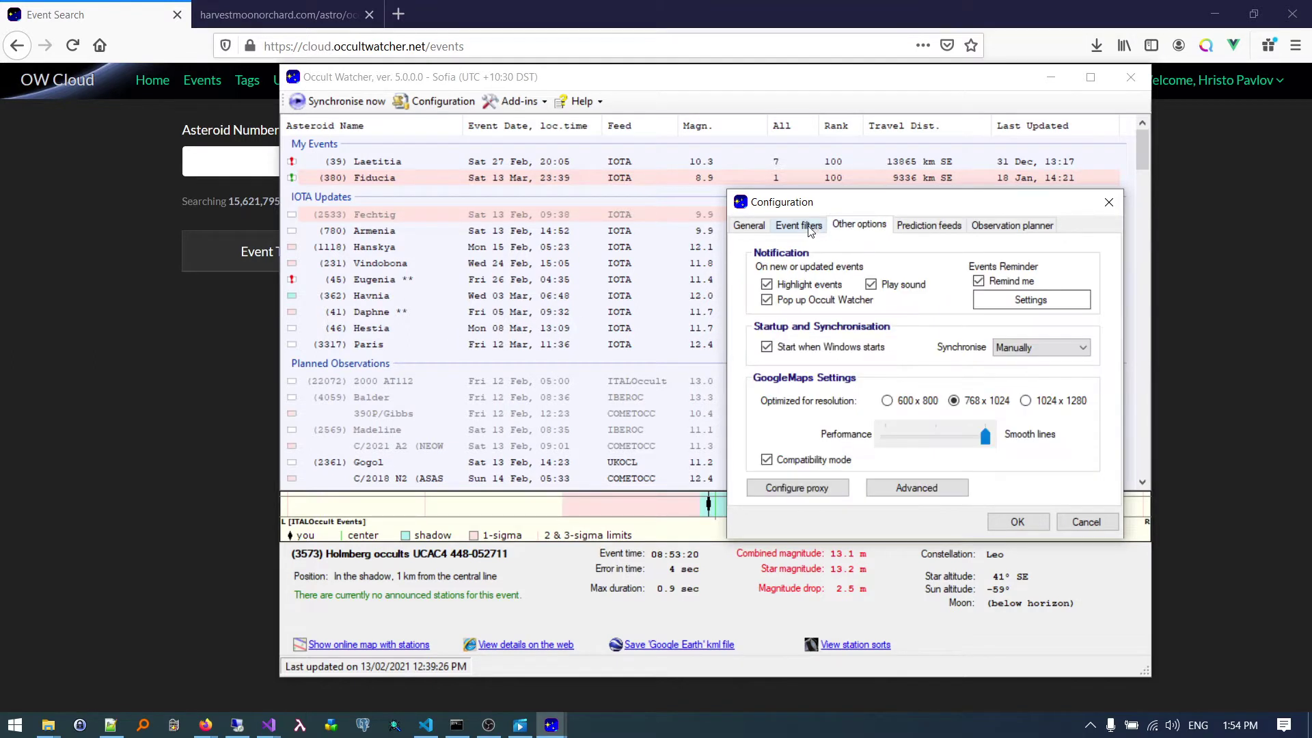
{"action": "left_click", "coordinate": [811, 227]}
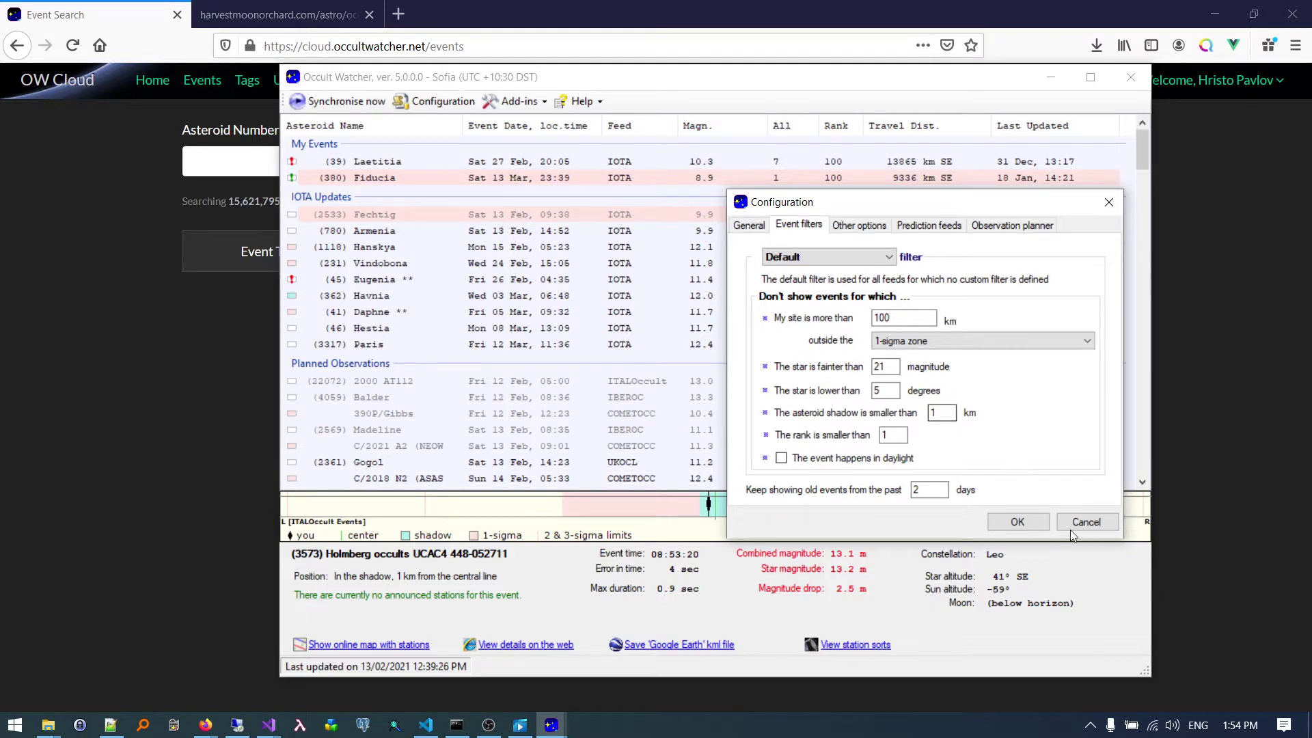
{"action": "left_click", "coordinate": [917, 227]}
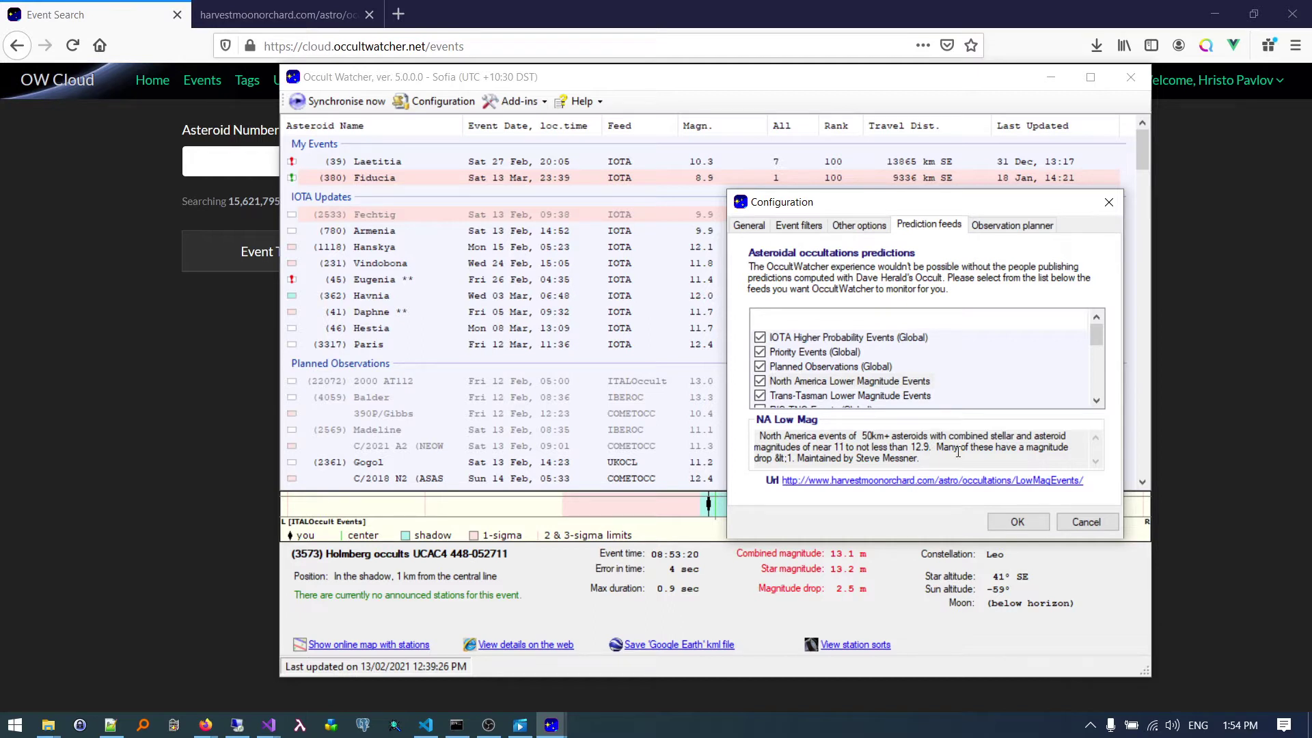
Check the prediction feeds against the OW Cloud event search page and open OW Cloud's Tags page
{"action": "left_click", "coordinate": [100, 375]}
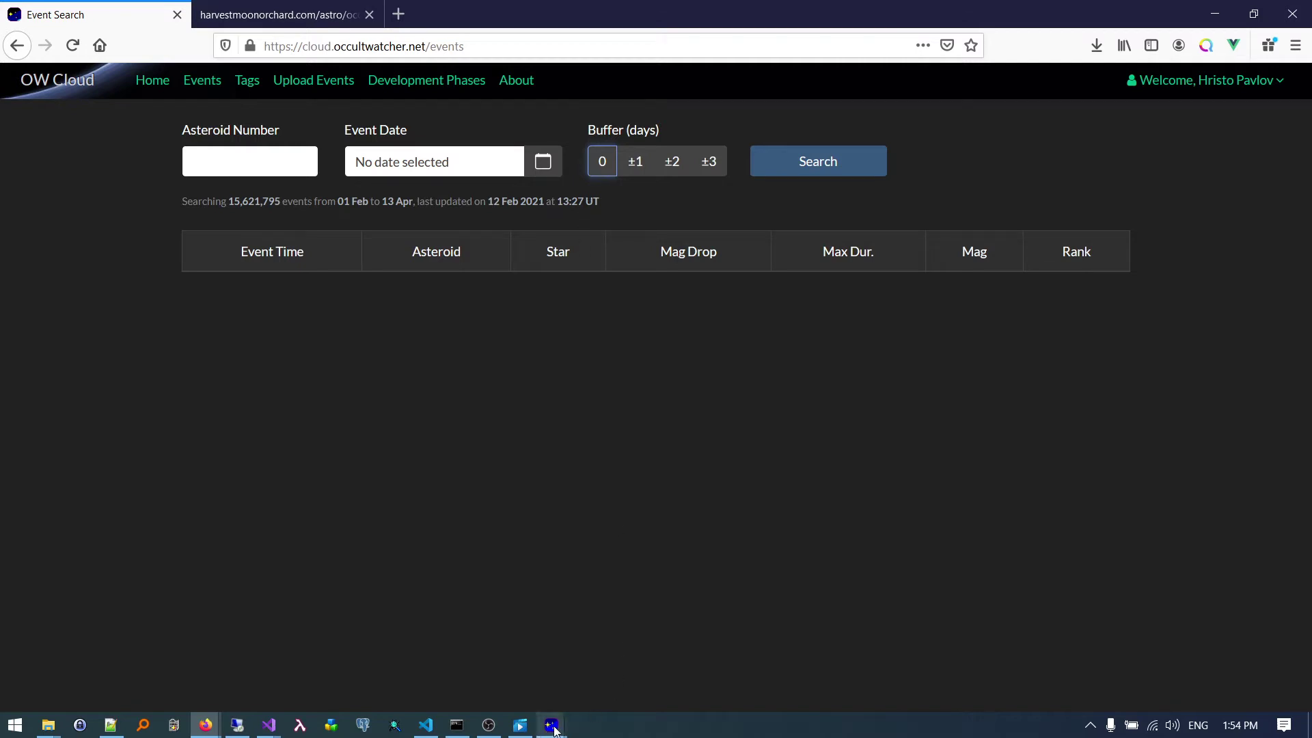
{"action": "mouse_move", "coordinate": [557, 729]}
{"action": "left_click", "coordinate": [597, 671]}
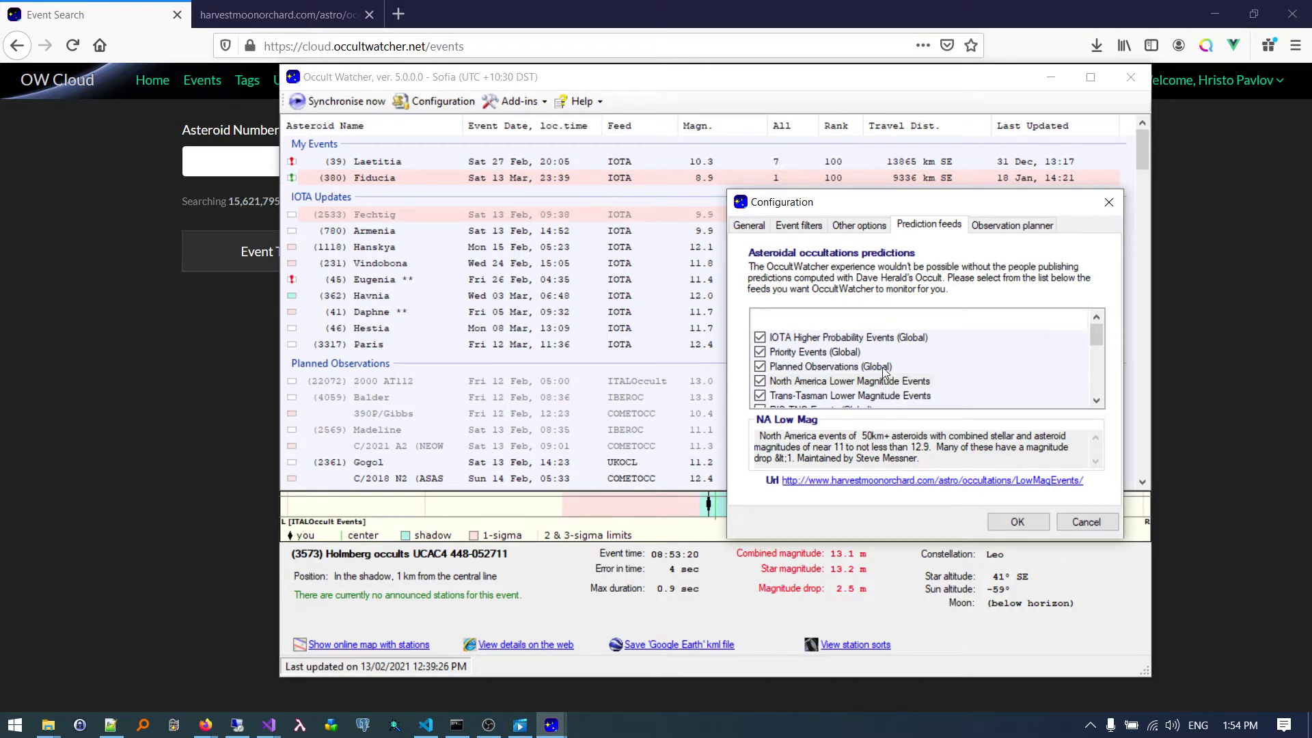
{"action": "left_click", "coordinate": [153, 406]}
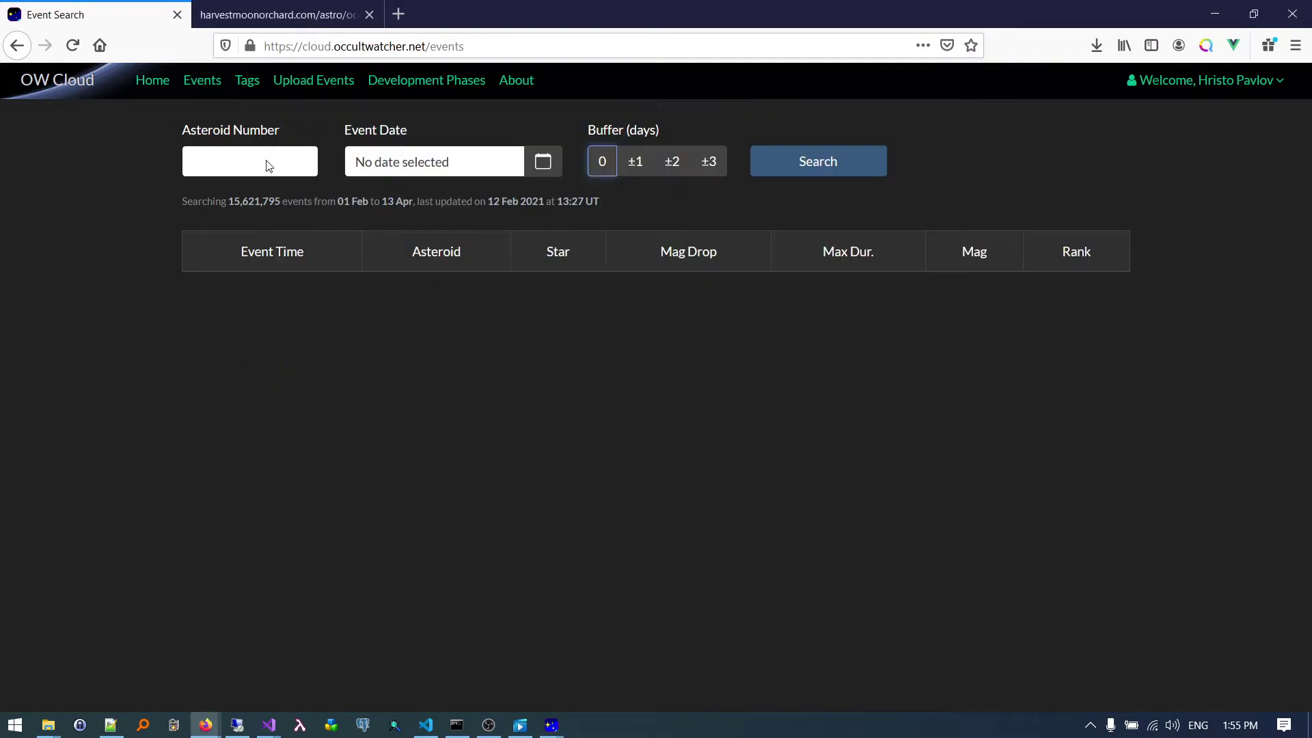
{"action": "left_click", "coordinate": [246, 85]}
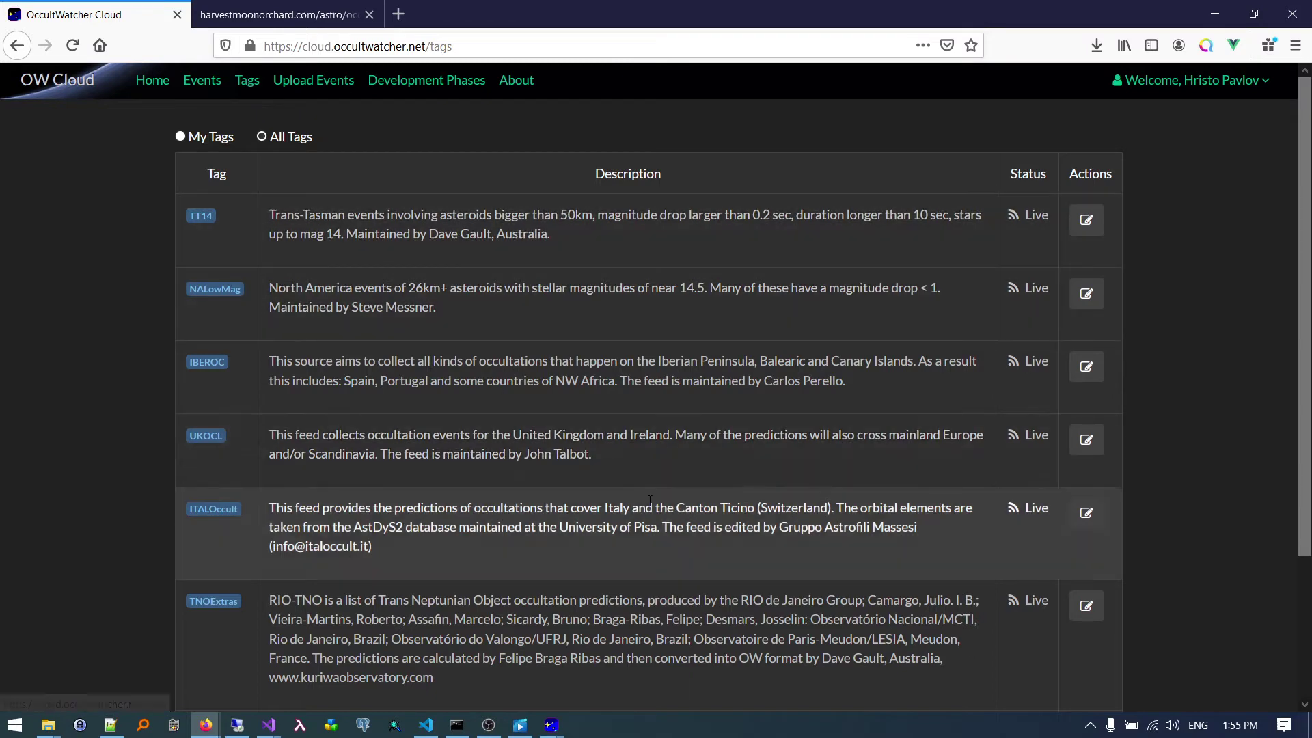
Review the descriptions and statuses of the prediction feed tags listed under My Tags, from TT14 to RioSatellites
{"action": "scroll", "coordinate": [649, 499], "scroll_direction": "down", "scroll_amount": 5}
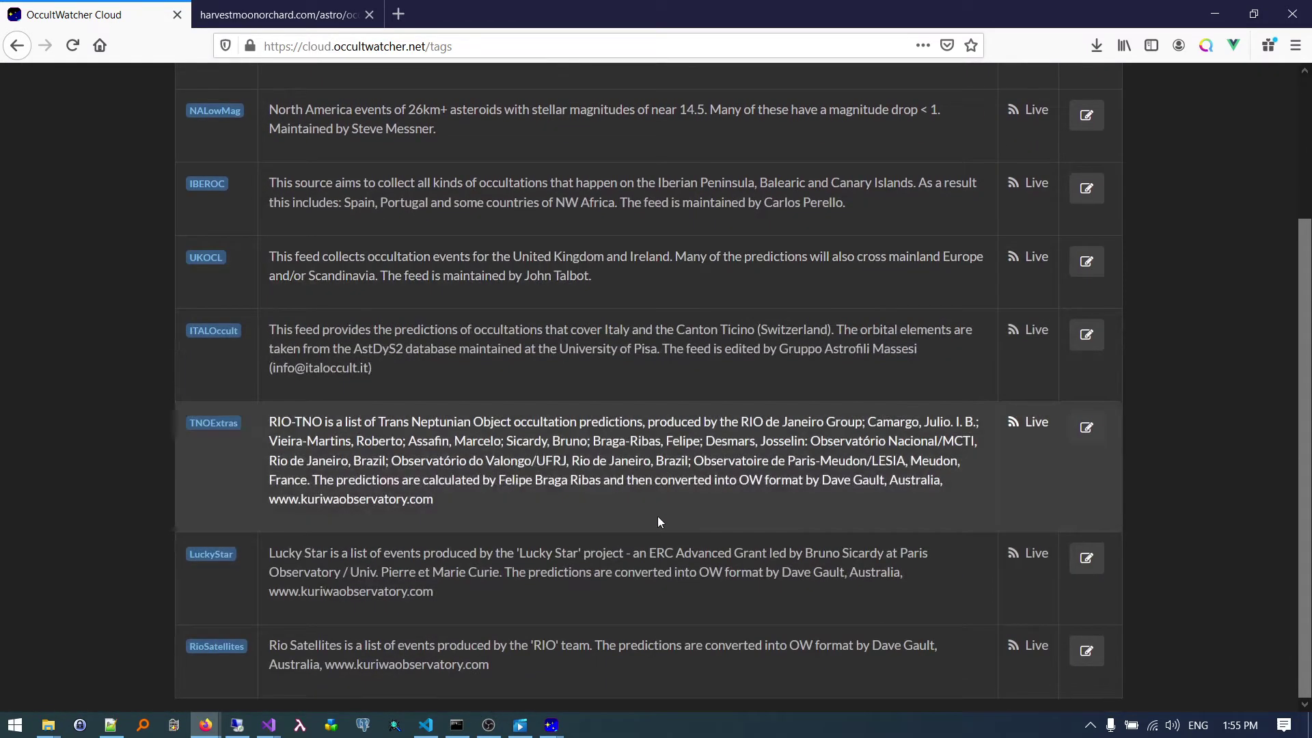
{"action": "scroll", "coordinate": [657, 515], "scroll_direction": "up", "scroll_amount": 5}
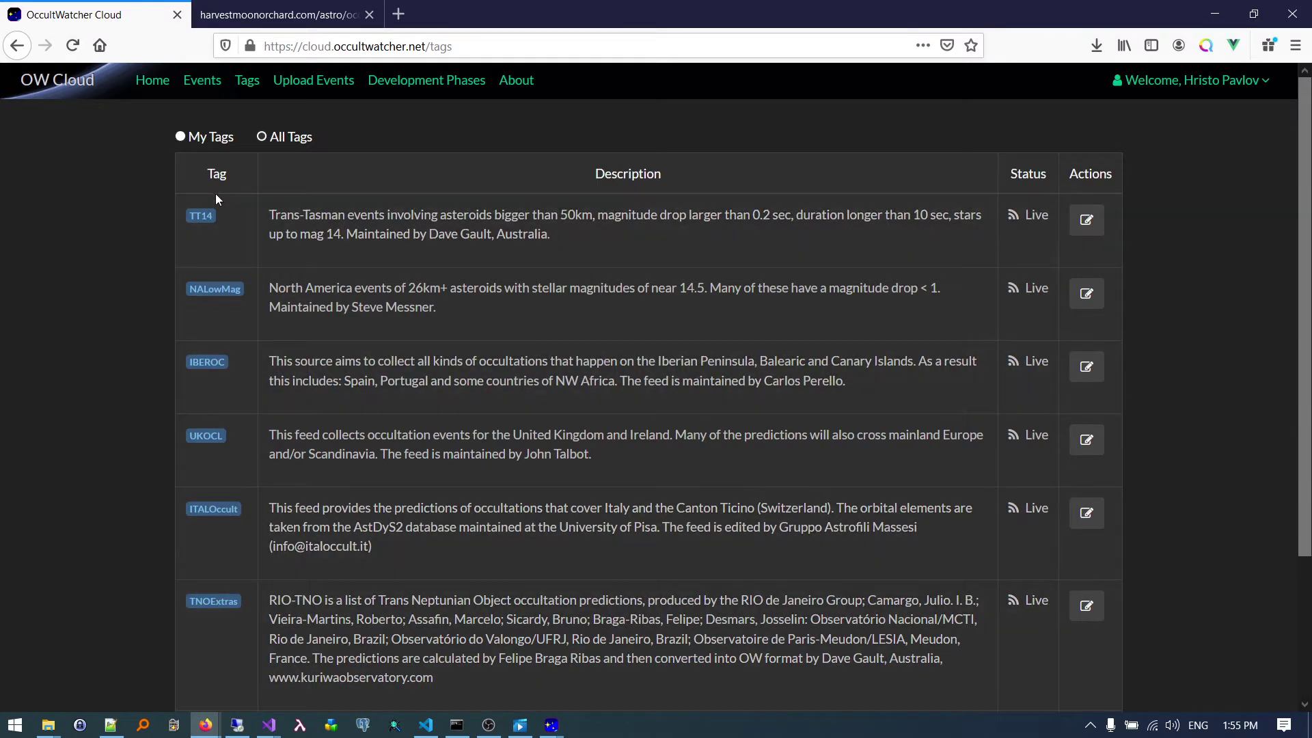
{"action": "scroll", "coordinate": [255, 518], "scroll_direction": "down", "scroll_amount": 3}
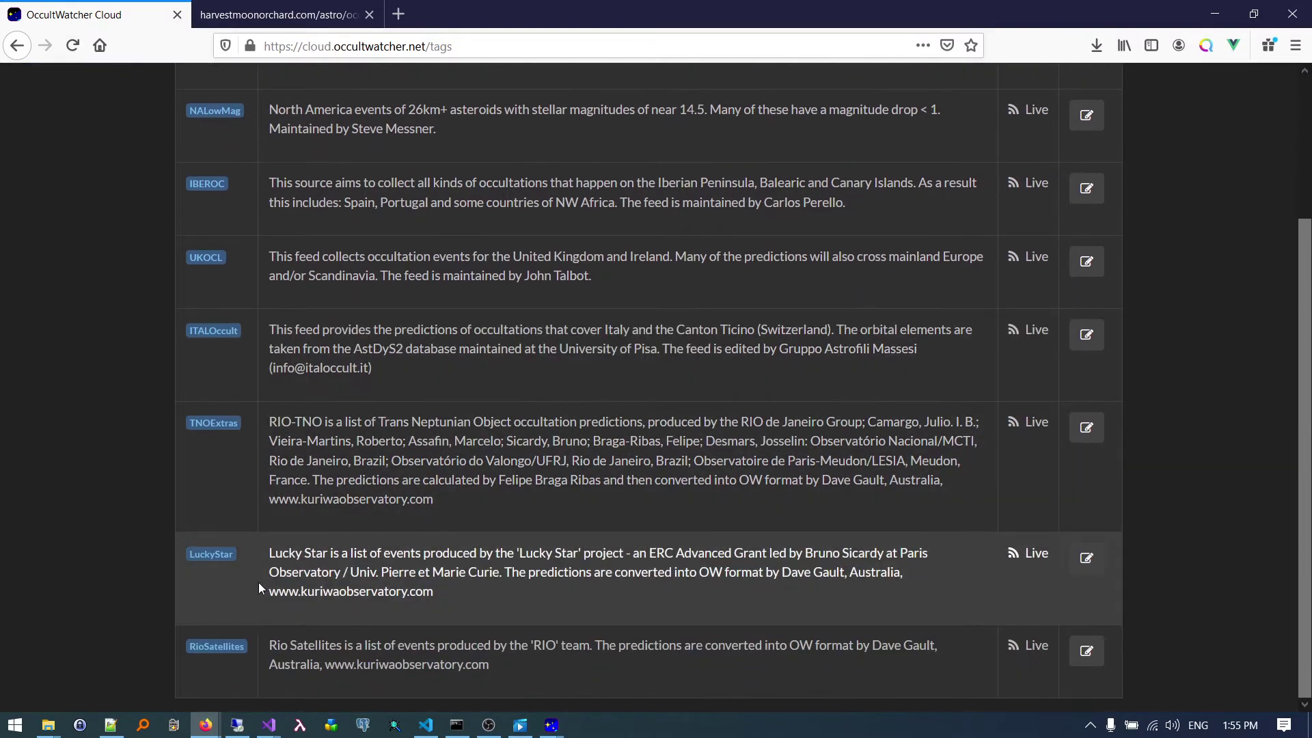
{"action": "scroll", "coordinate": [248, 641], "scroll_direction": "up", "scroll_amount": 3}
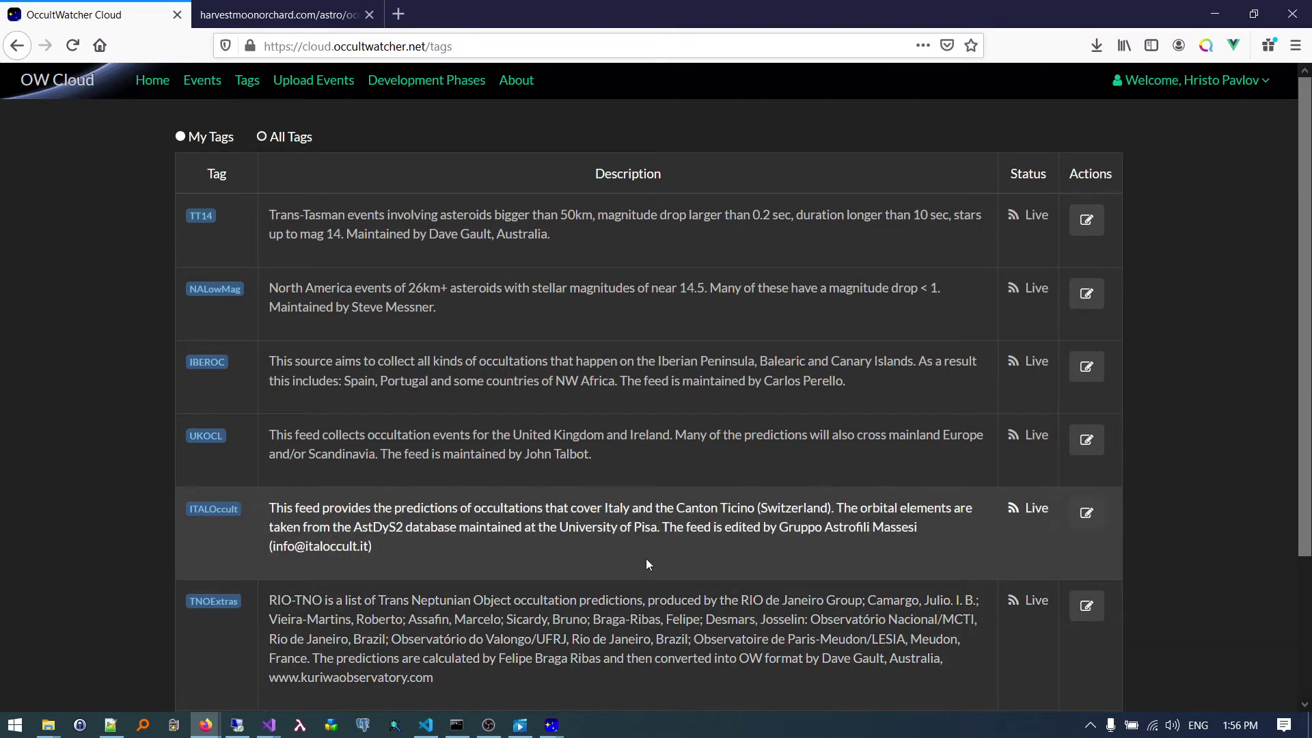
{"action": "scroll", "coordinate": [526, 524], "scroll_direction": "down", "scroll_amount": 3}
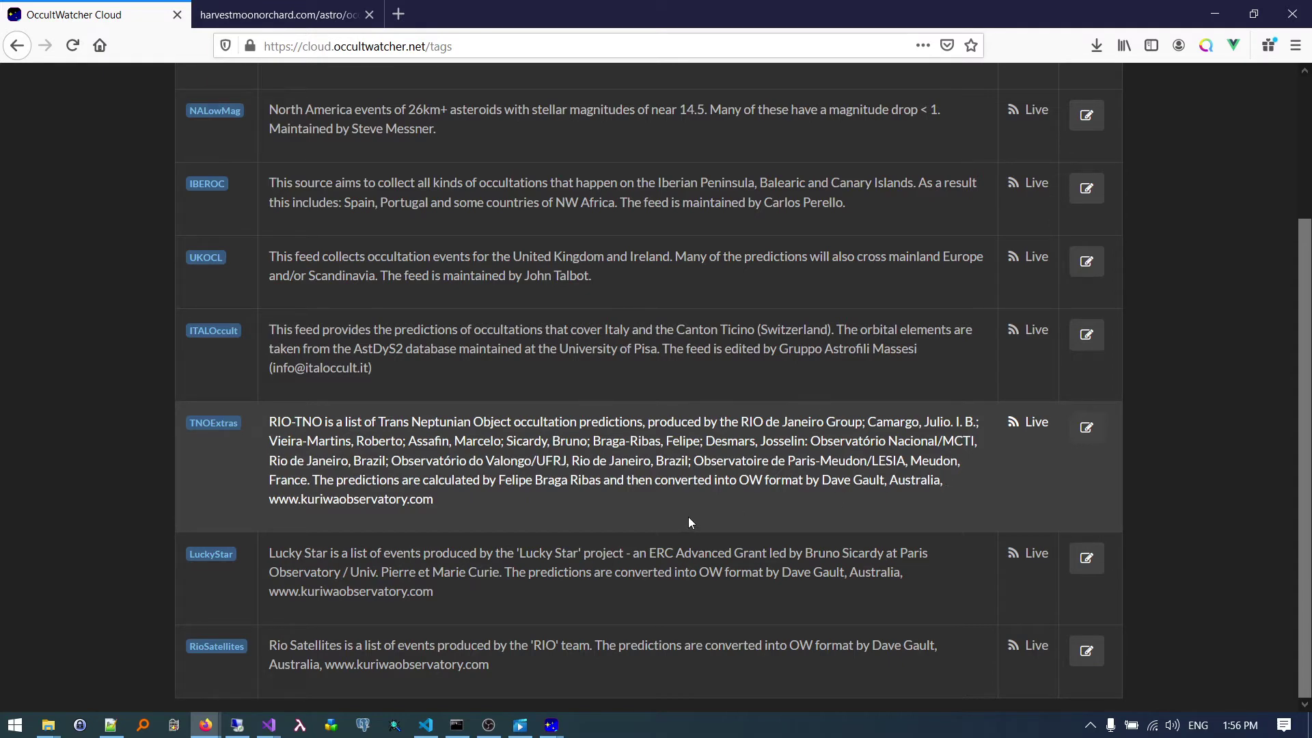
{"action": "scroll", "coordinate": [689, 523], "scroll_direction": "up", "scroll_amount": 3}
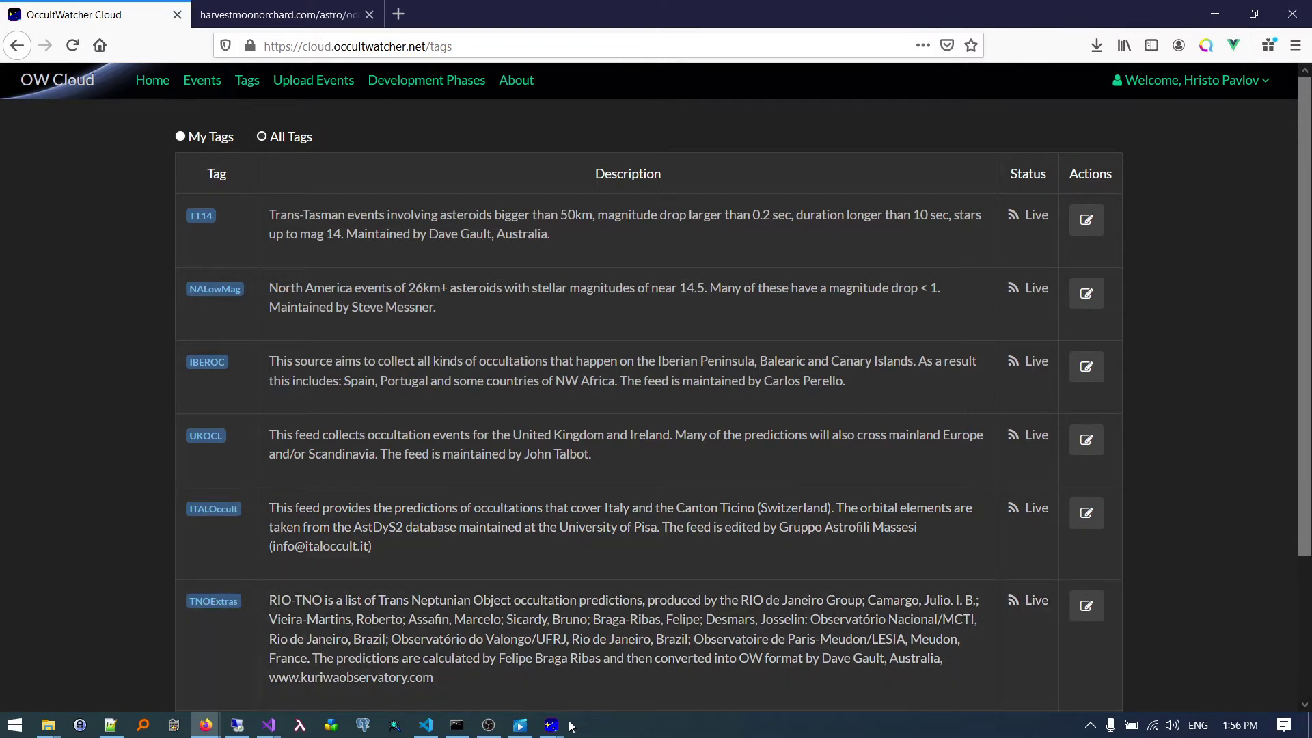
Switch to Occult Watcher, review the Default event filter in the Configuration dialog and close the dialog without saving
{"action": "mouse_move", "coordinate": [552, 728]}
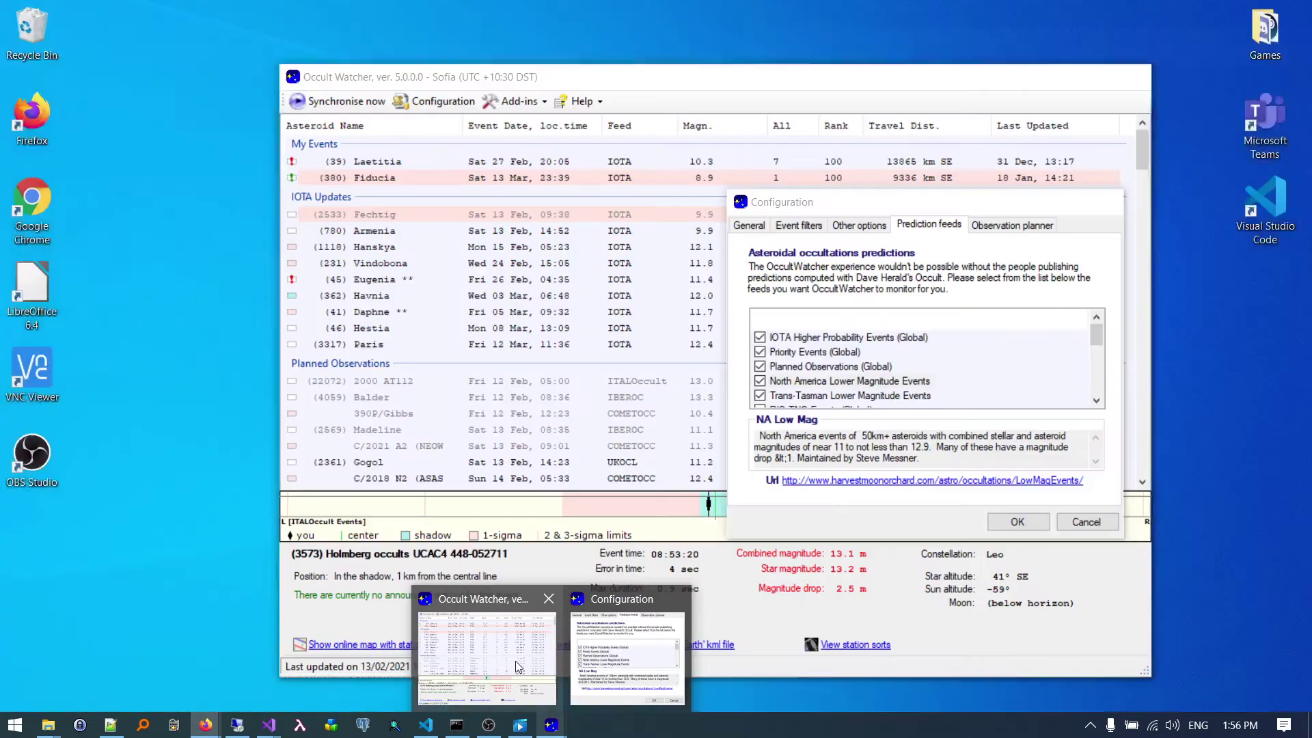
{"action": "left_click", "coordinate": [516, 660]}
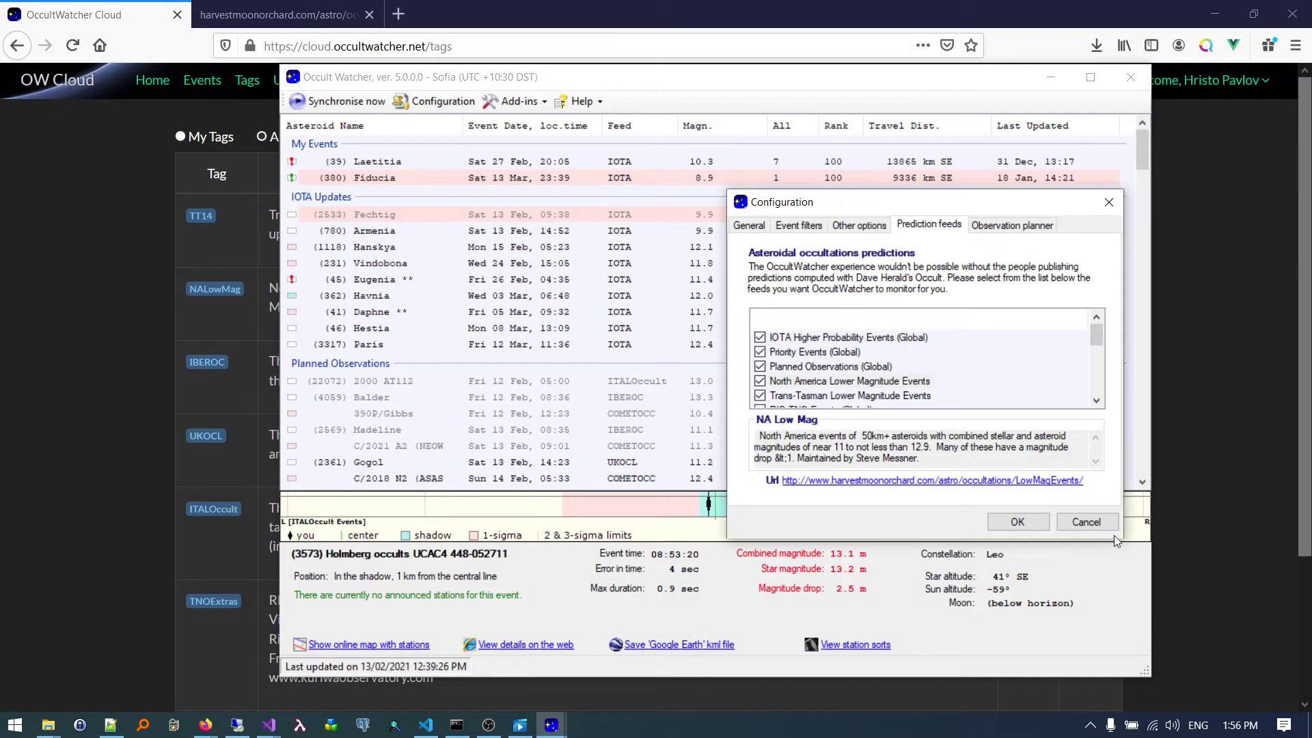
{"action": "mouse_move", "coordinate": [1245, 728]}
{"action": "left_click", "coordinate": [850, 227]}
{"action": "left_click", "coordinate": [804, 231]}
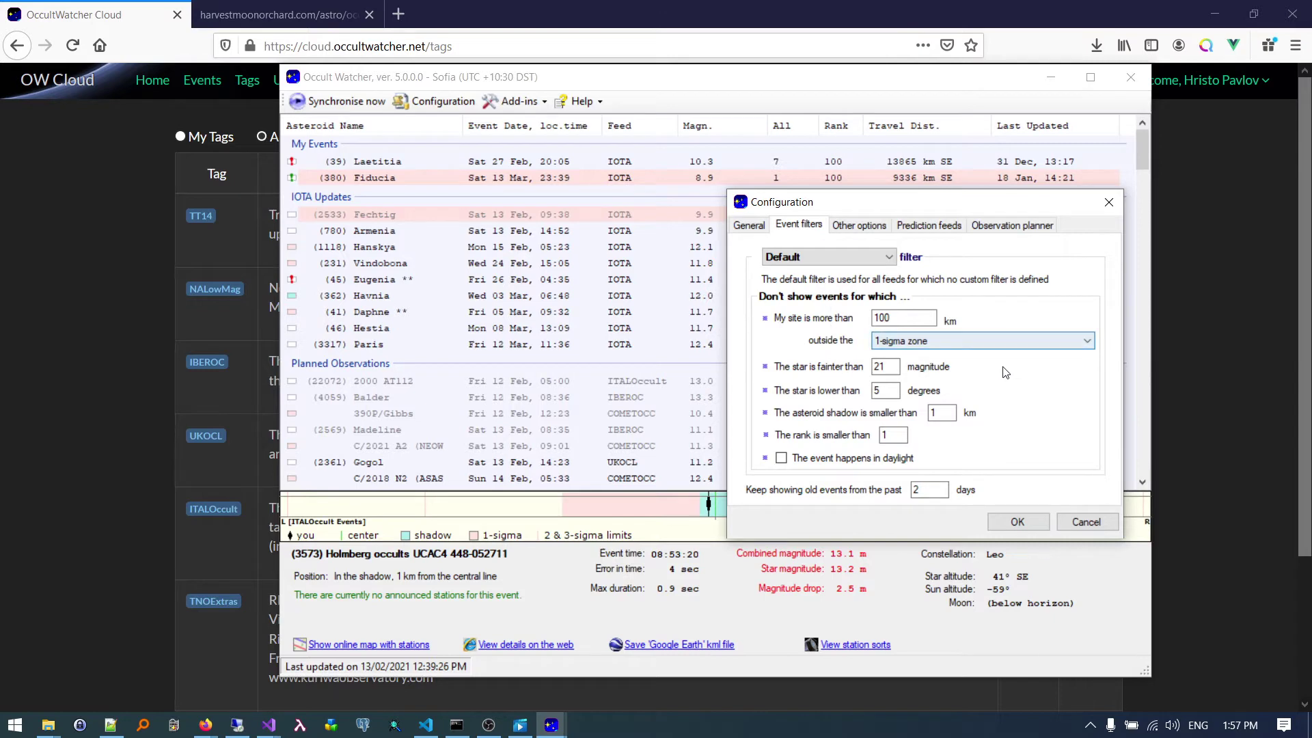
{"action": "left_click", "coordinate": [1085, 523]}
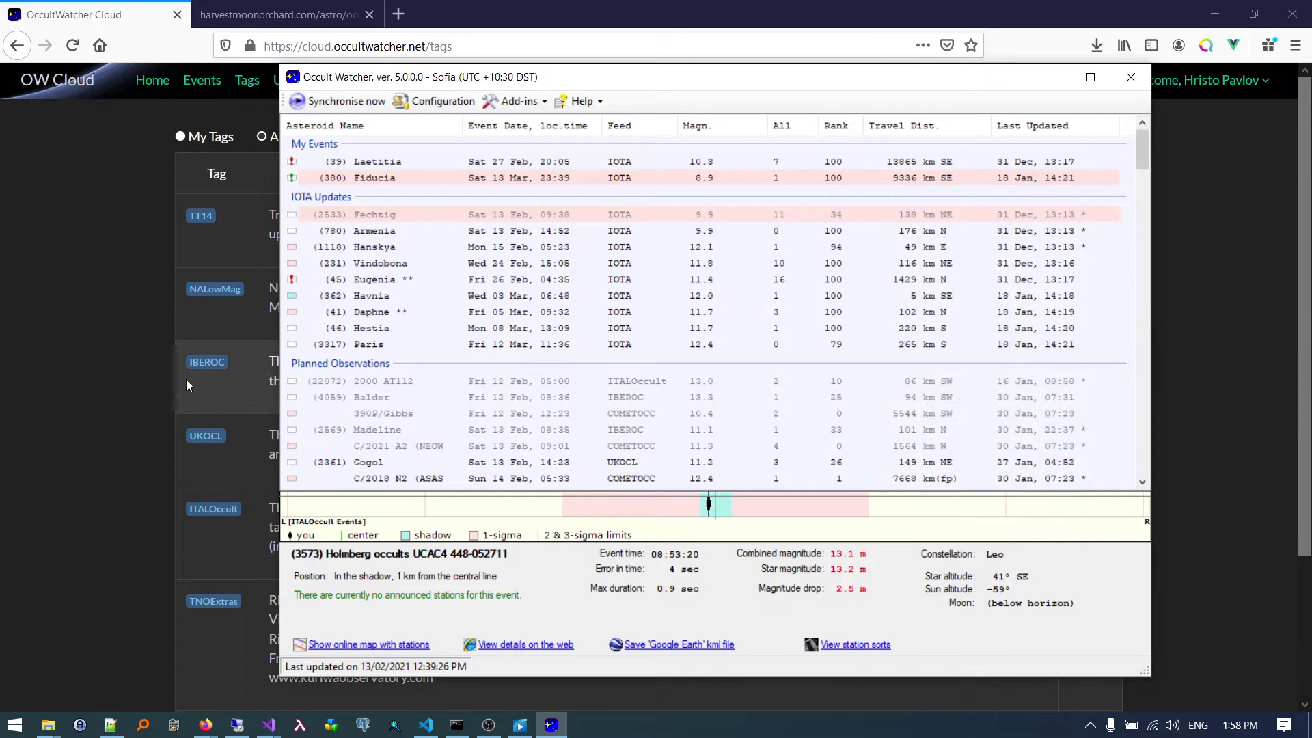
Return to OW Cloud's event search and search for asteroid number 12 on 18 Feb 2021 with a ±3 day buffer
{"action": "left_click", "coordinate": [106, 366]}
{"action": "left_click", "coordinate": [203, 83]}
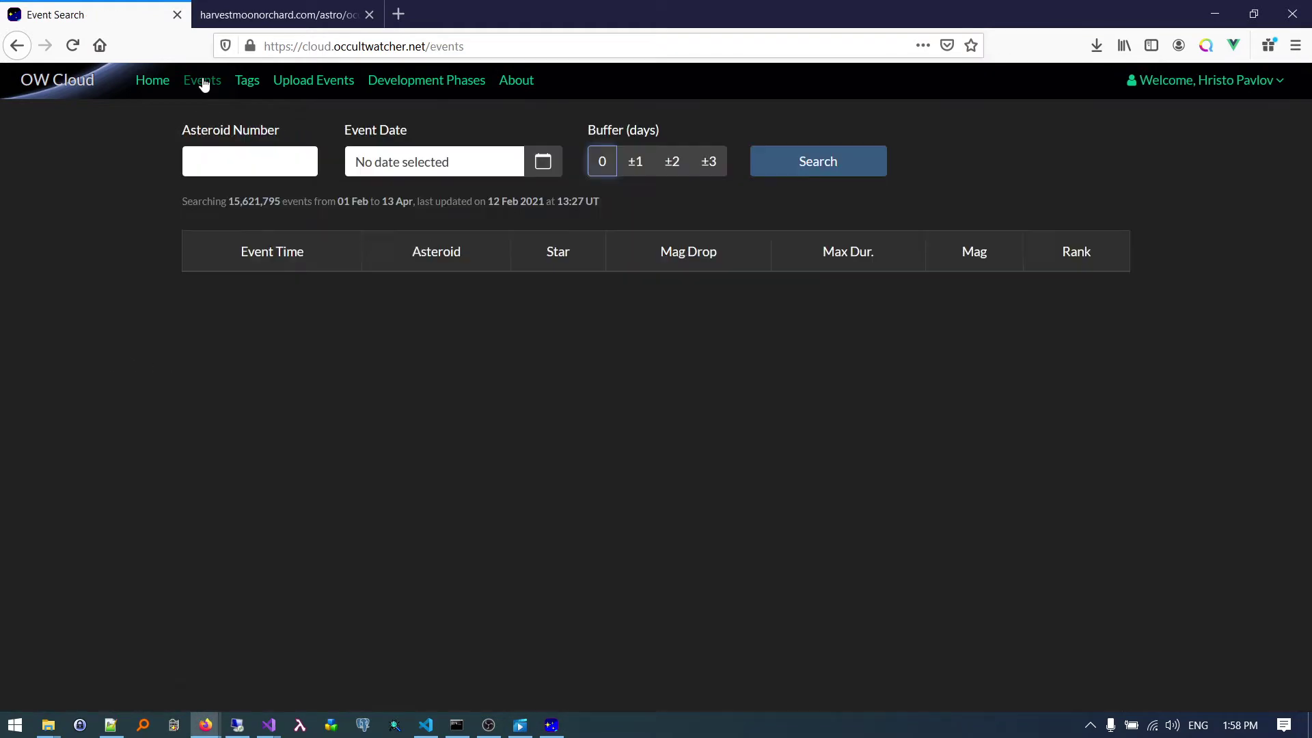
{"action": "left_click", "coordinate": [263, 162]}
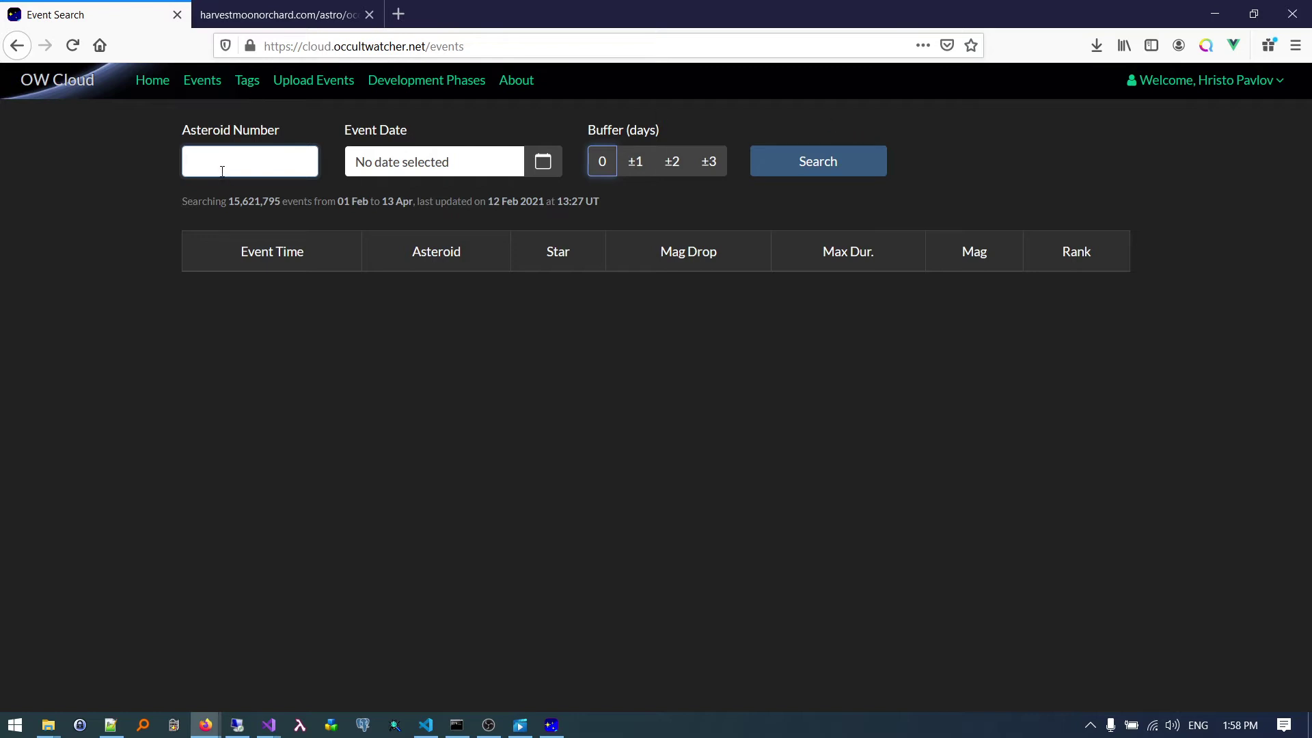
{"action": "type", "text": "12"}
{"action": "left_click", "coordinate": [543, 162]}
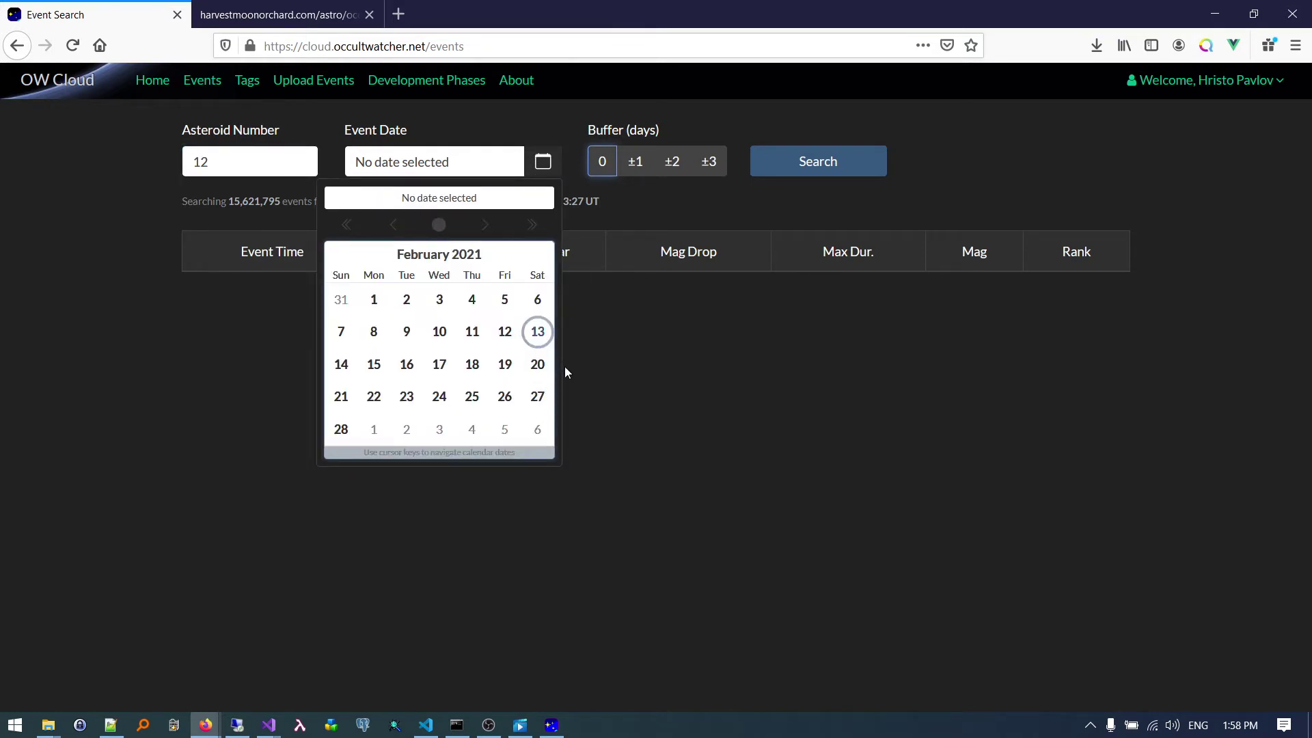
{"action": "left_click", "coordinate": [472, 366]}
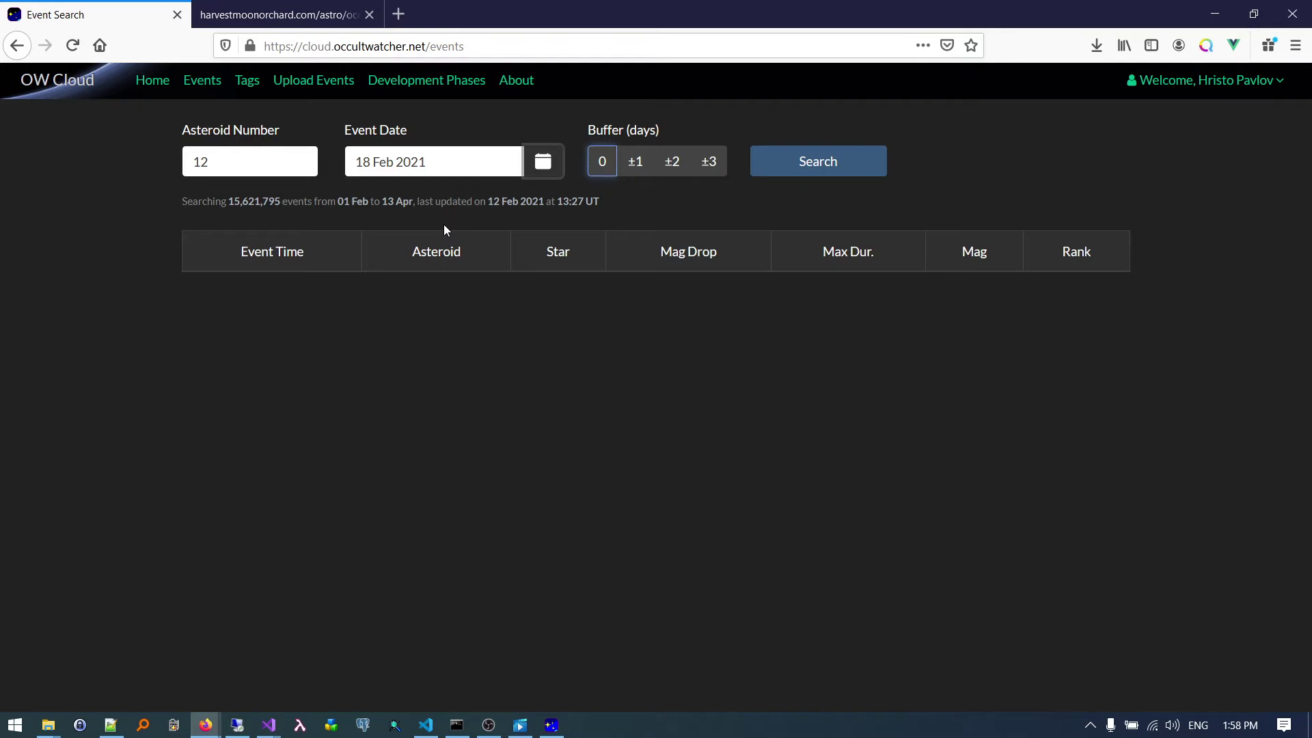
{"action": "left_click", "coordinate": [709, 169]}
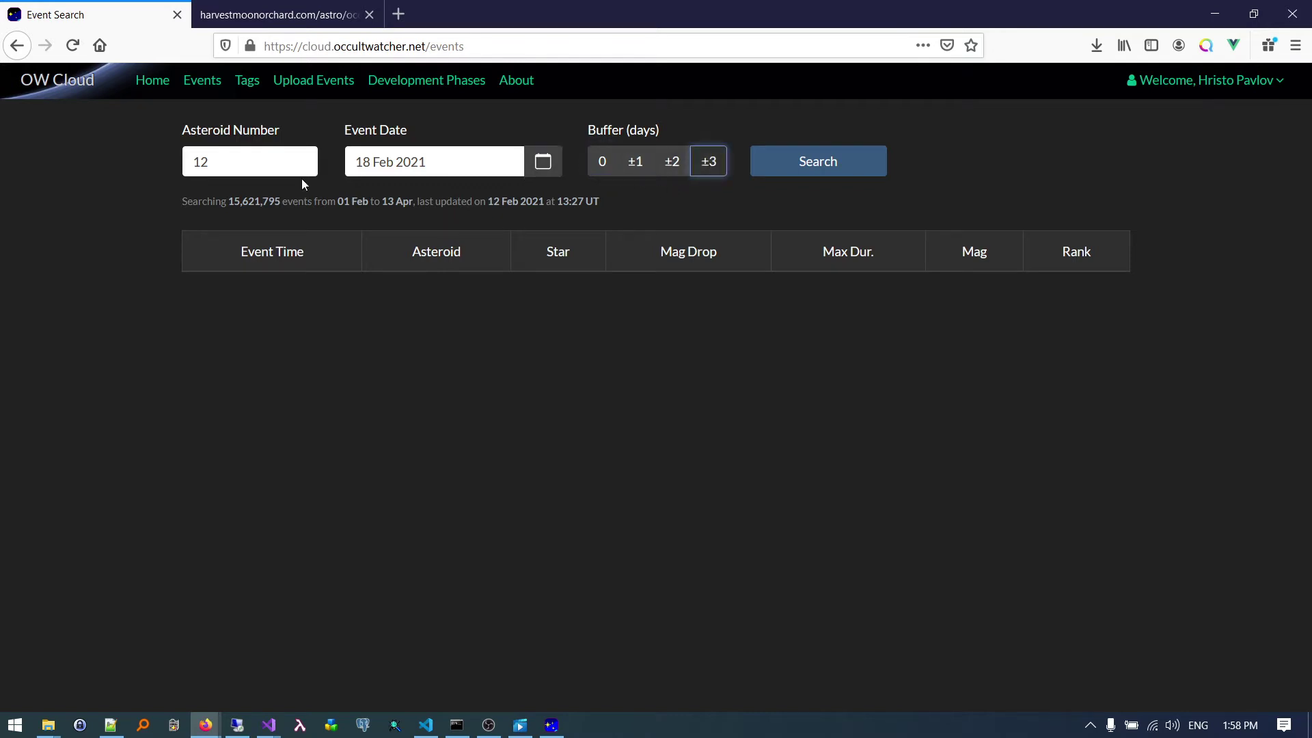
{"action": "left_click", "coordinate": [816, 172]}
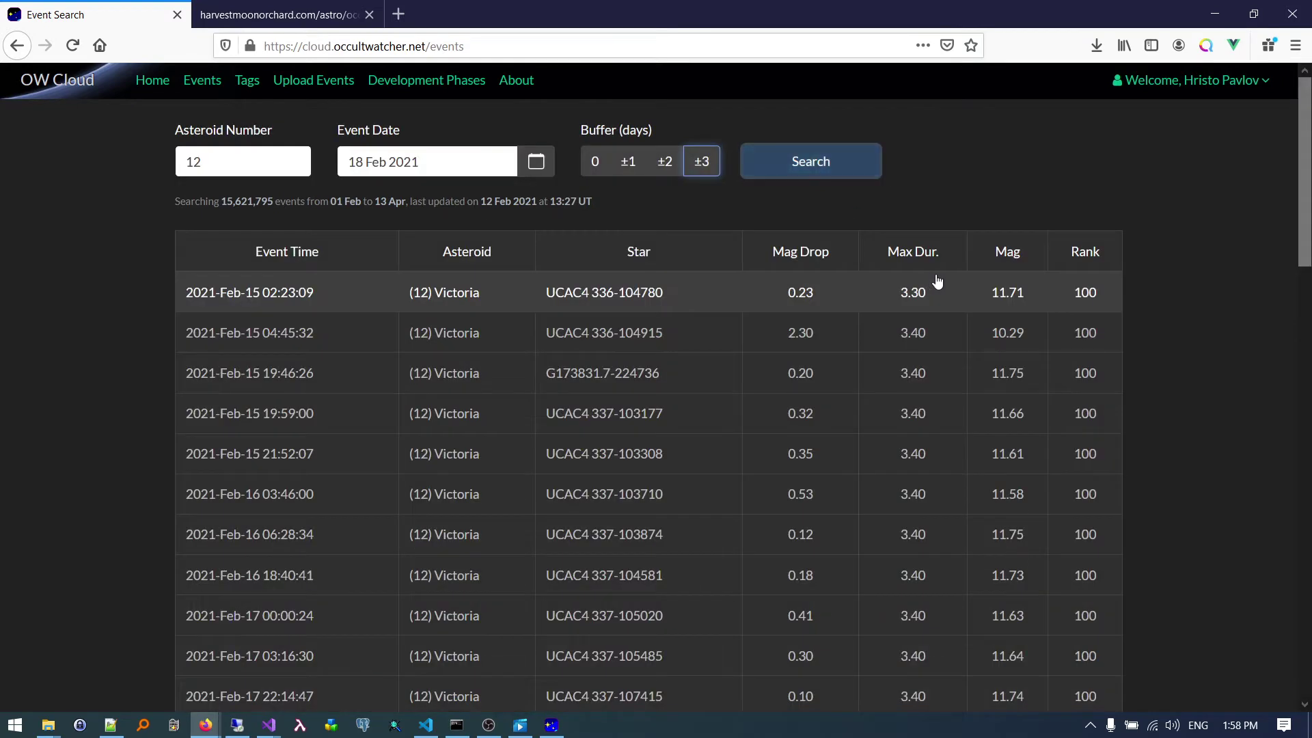
Browse the (12) Victoria search results, view the details of the 2021-Feb-16 03:46:00 event and close its page
{"action": "scroll", "coordinate": [1229, 512], "scroll_direction": "down", "scroll_amount": 8}
{"action": "scroll", "coordinate": [1223, 578], "scroll_direction": "up", "scroll_amount": 7}
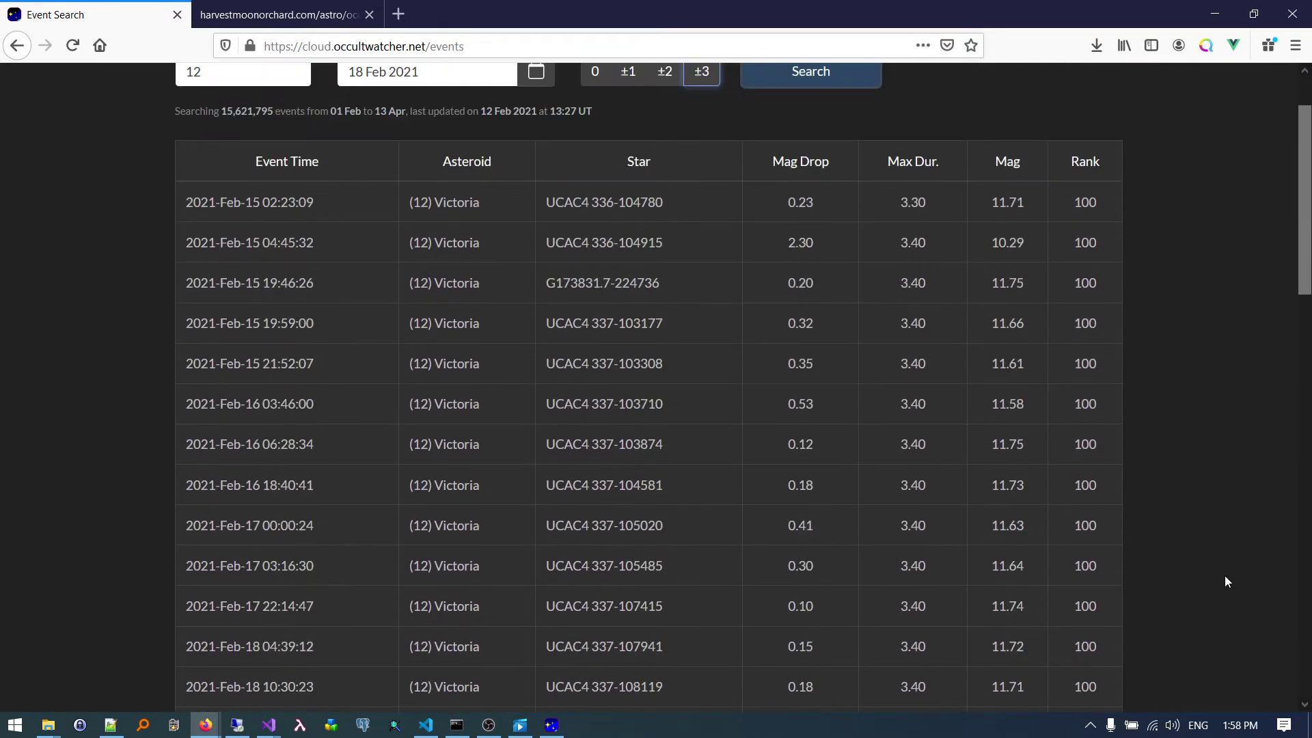
{"action": "scroll", "coordinate": [1224, 581], "scroll_direction": "up", "scroll_amount": 2}
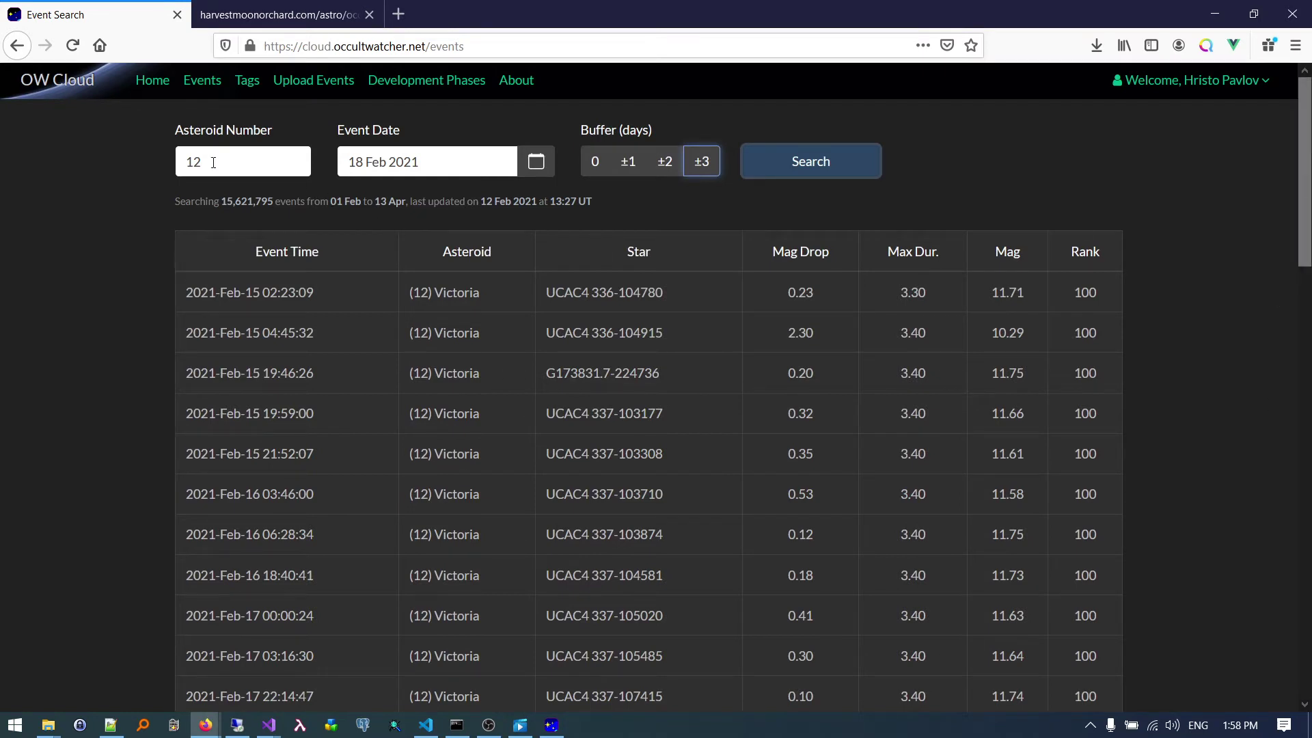
{"action": "left_click", "coordinate": [718, 169]}
{"action": "scroll", "coordinate": [1192, 588], "scroll_direction": "down", "scroll_amount": 1}
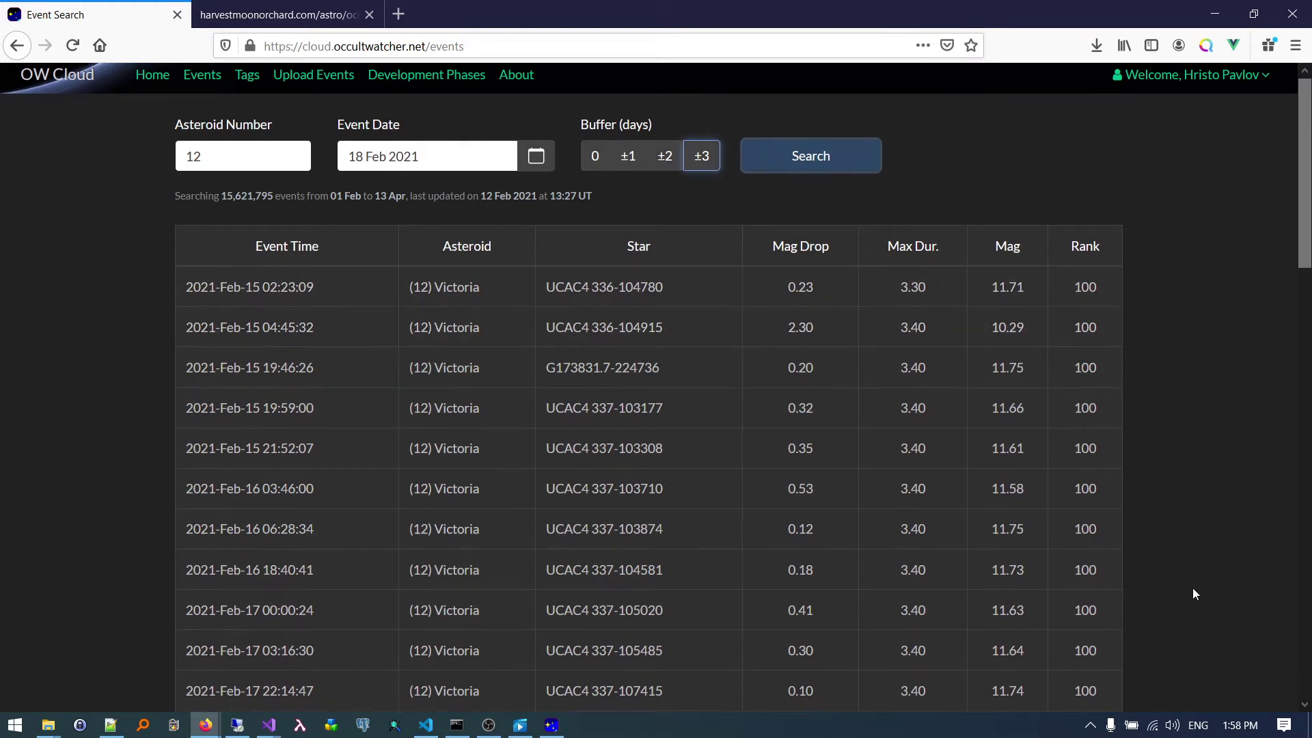
{"action": "scroll", "coordinate": [1192, 587], "scroll_direction": "down", "scroll_amount": 2}
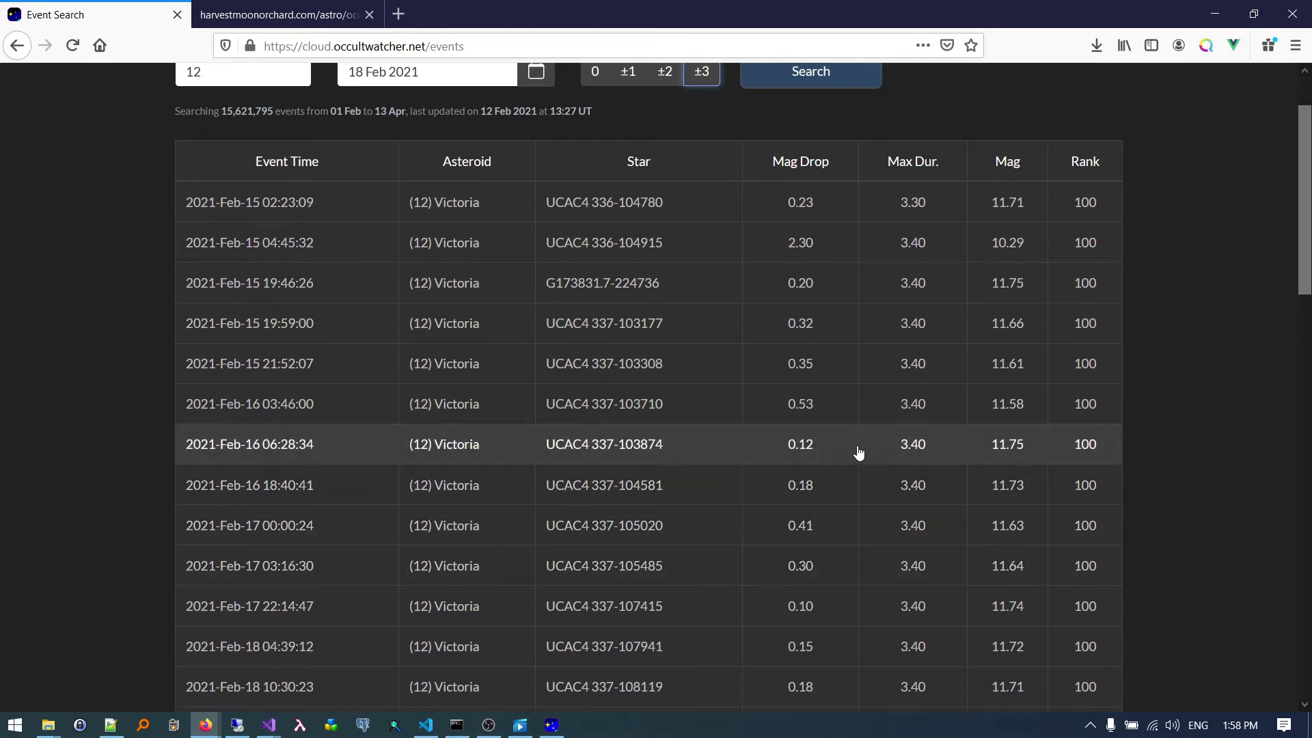
{"action": "left_click", "coordinate": [832, 410]}
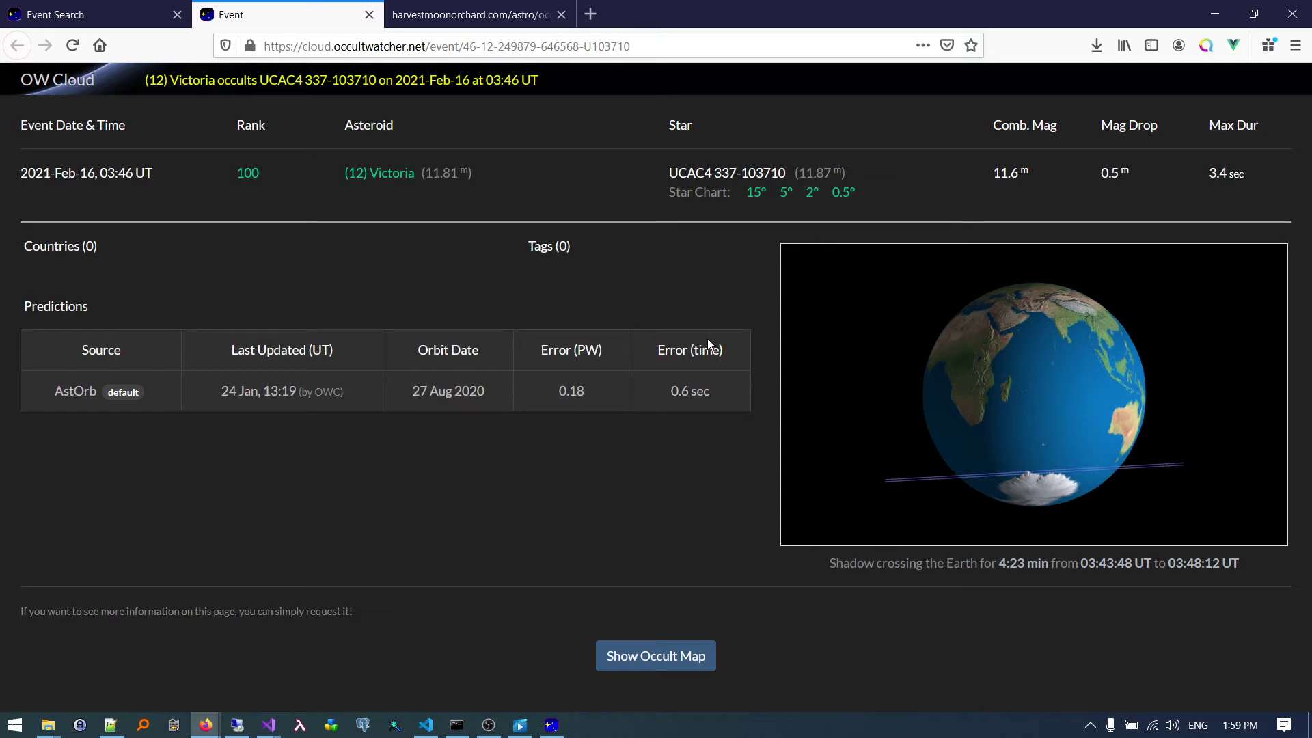
{"action": "left_click", "coordinate": [369, 15]}
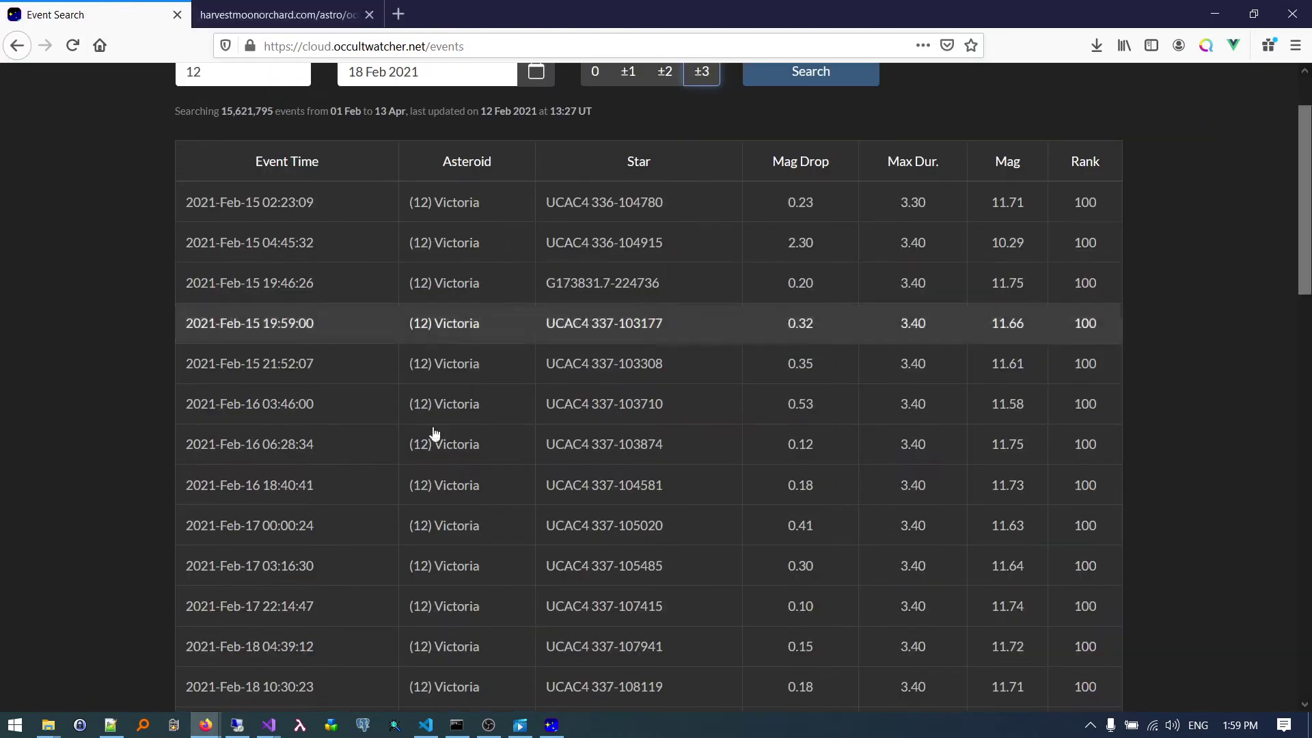
Open the 2021-Feb-18 04:39:12 Victoria event and display its 0.5° star chart in a new tab
{"action": "left_click", "coordinate": [852, 663]}
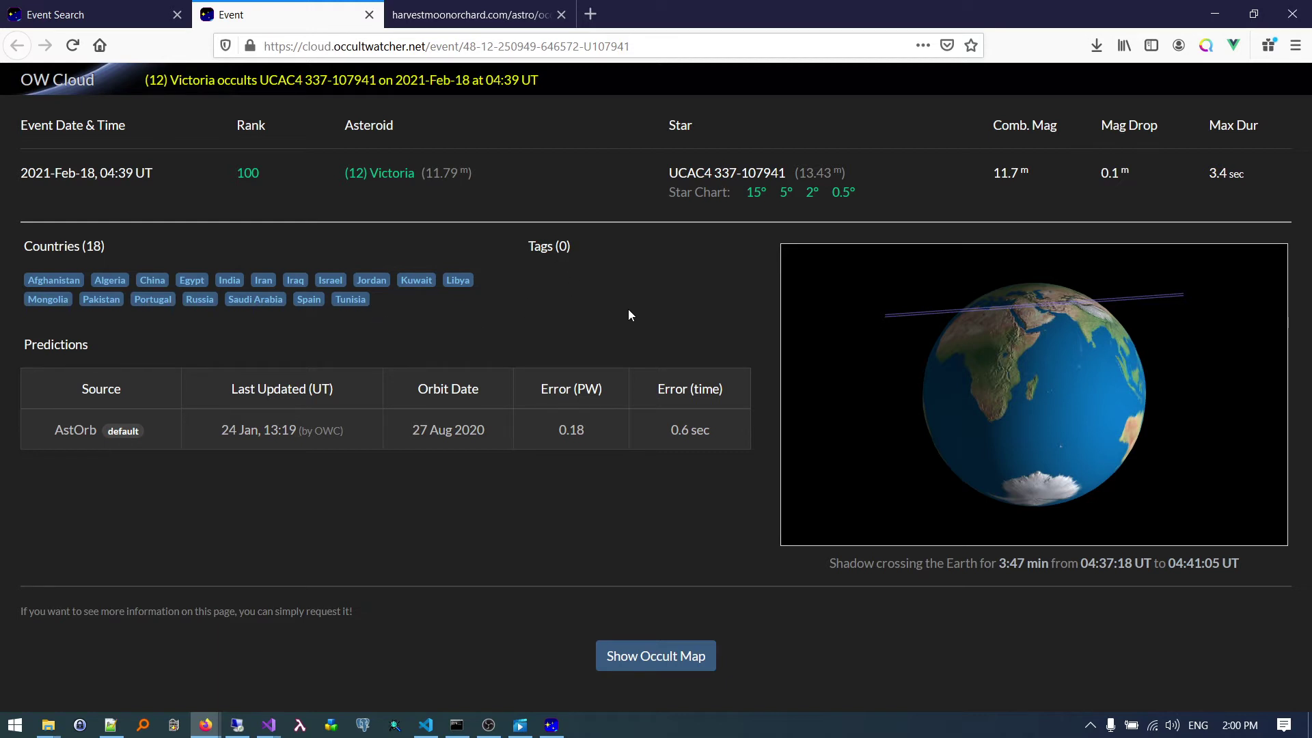
{"action": "right_click", "coordinate": [843, 198]}
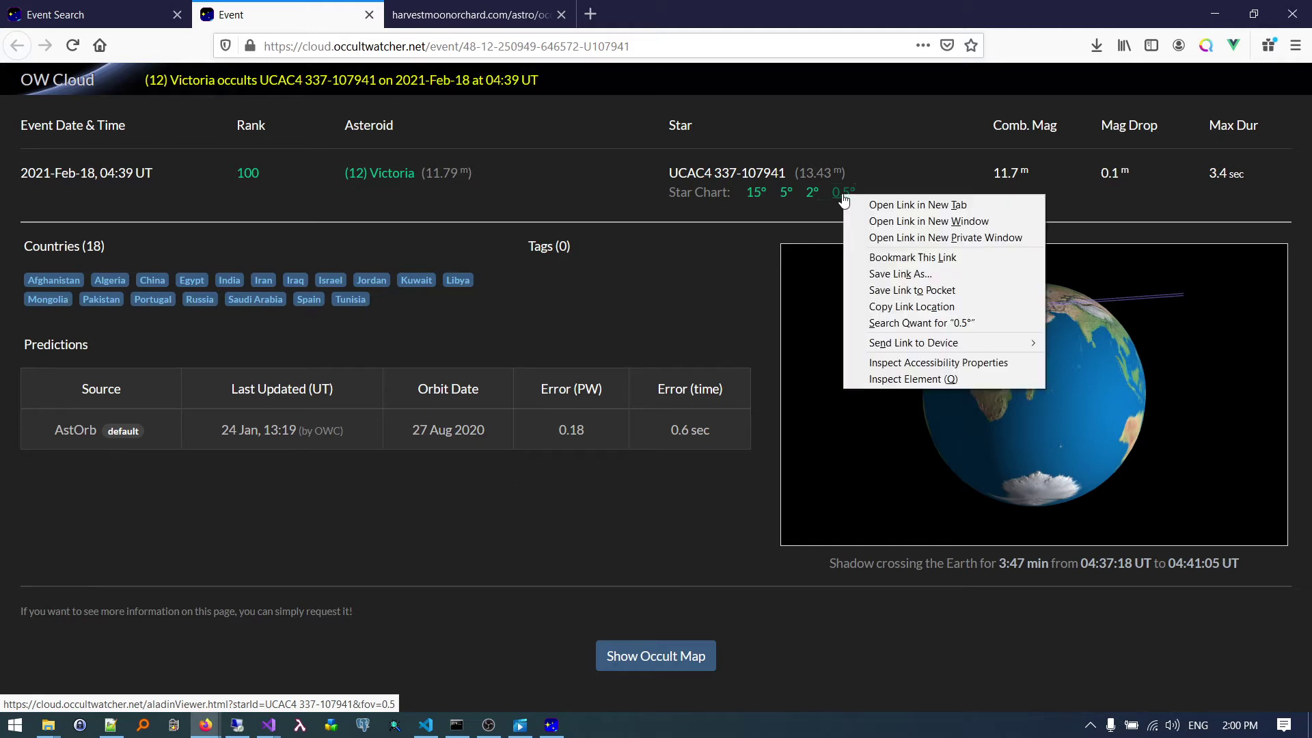
{"action": "left_click", "coordinate": [909, 204]}
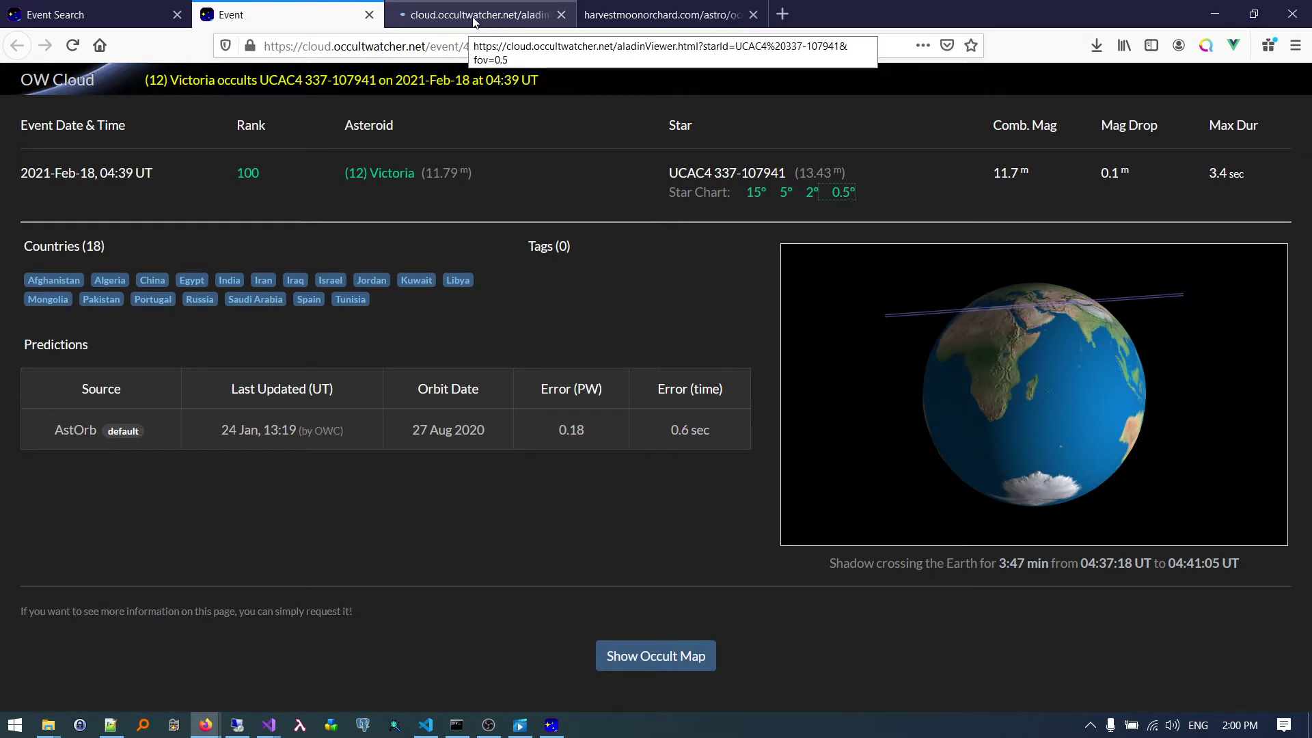
{"action": "left_click", "coordinate": [475, 20]}
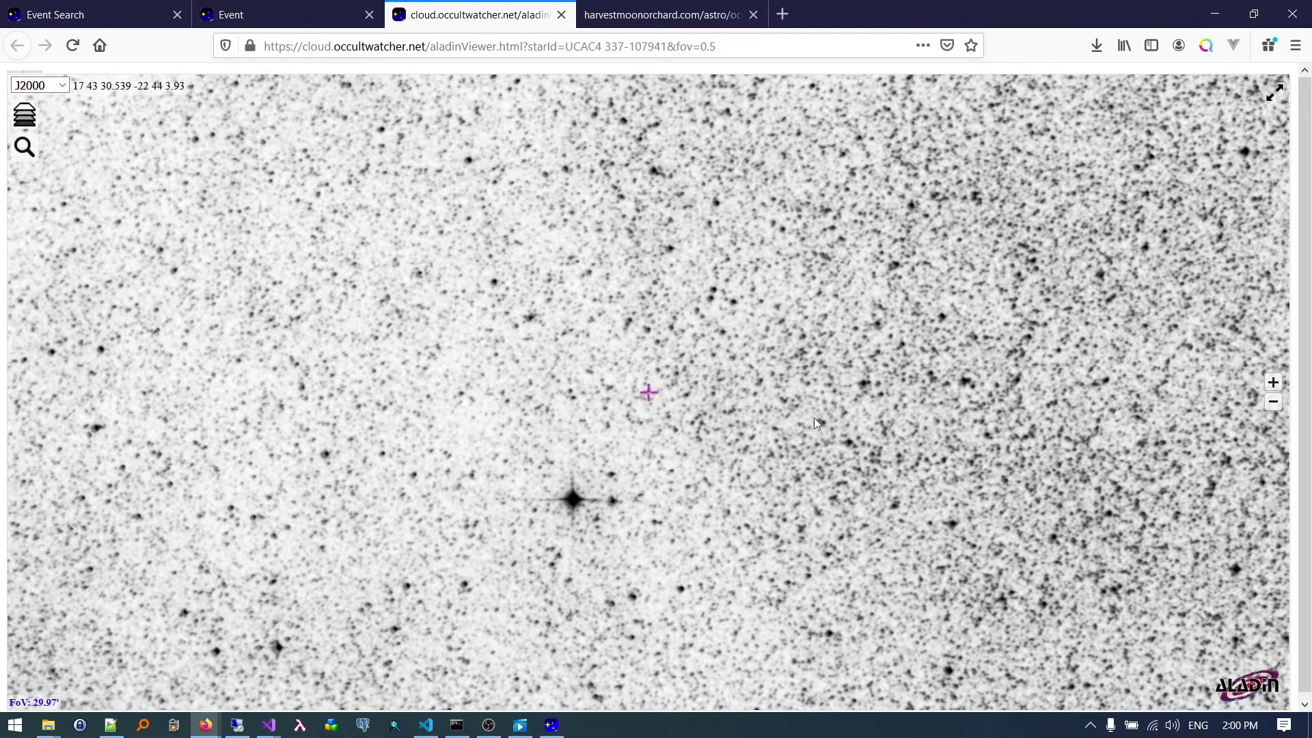
Examine the target star and its surrounding field on the star chart at closer and wider magnifications
{"action": "scroll", "coordinate": [652, 414], "scroll_direction": "up", "scroll_amount": 2}
{"action": "scroll", "coordinate": [660, 405], "scroll_direction": "up", "scroll_amount": 10}
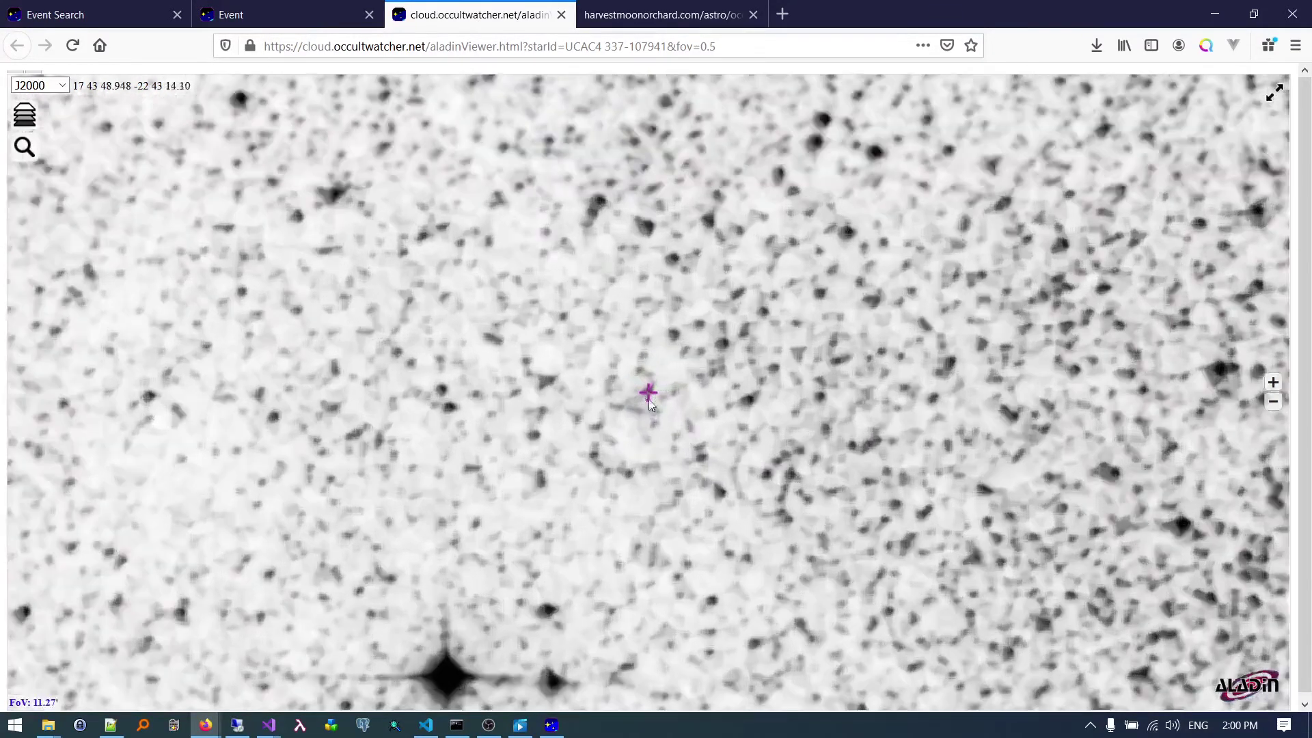
{"action": "scroll", "coordinate": [652, 397], "scroll_direction": "up", "scroll_amount": 1}
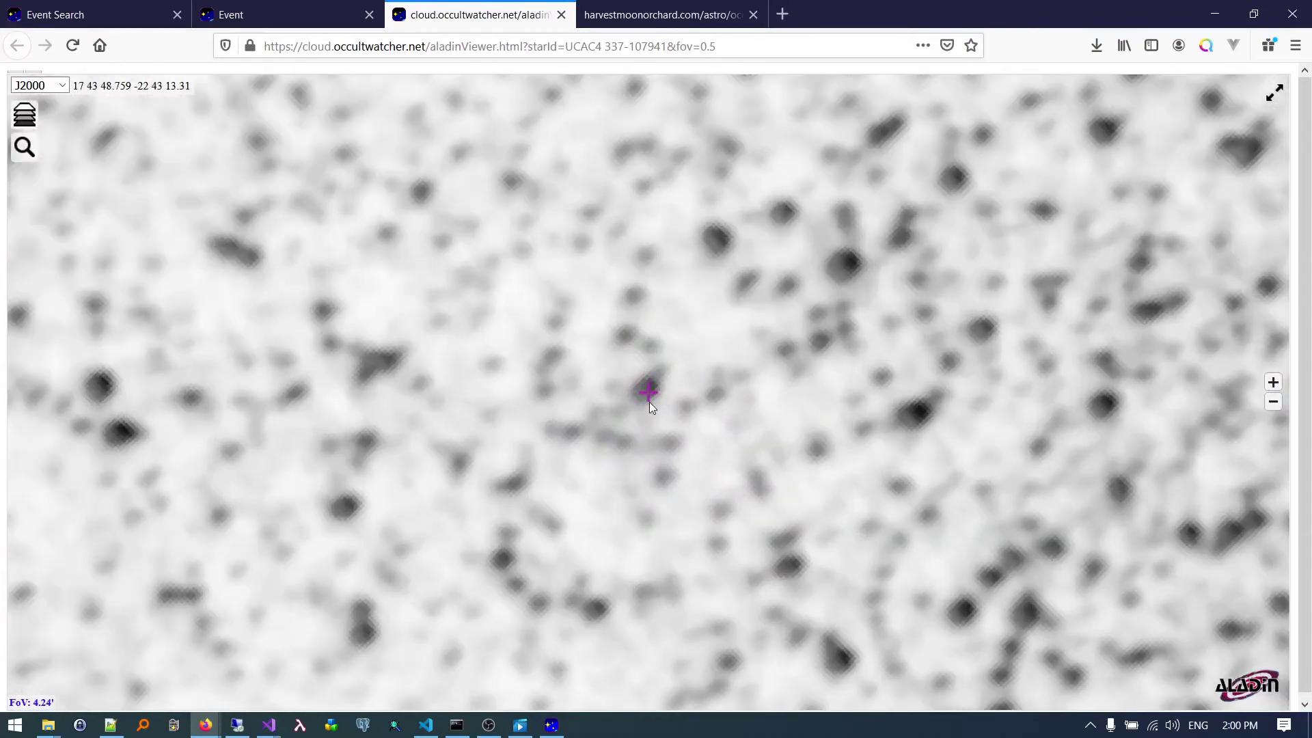
{"action": "scroll", "coordinate": [652, 393], "scroll_direction": "up", "scroll_amount": 2}
{"action": "scroll", "coordinate": [650, 392], "scroll_direction": "down", "scroll_amount": 3}
{"action": "scroll", "coordinate": [652, 395], "scroll_direction": "down", "scroll_amount": 4}
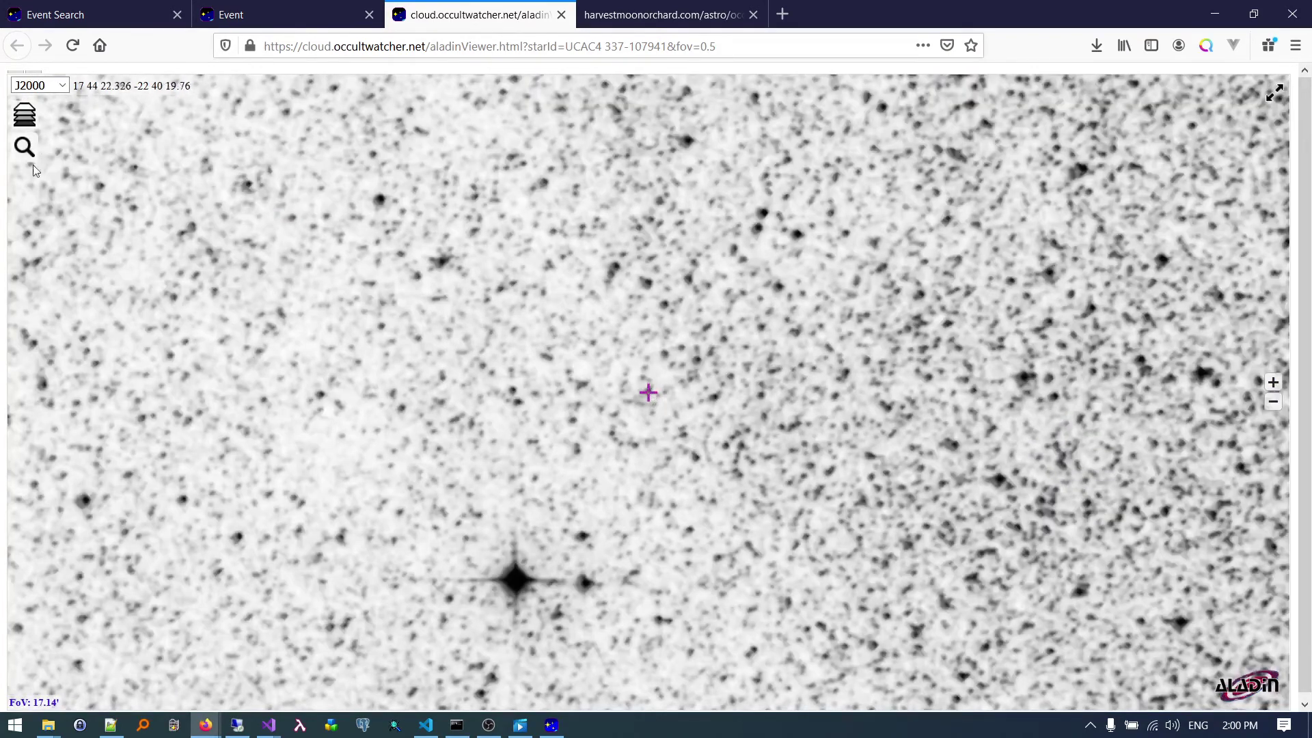
Check the star chart's object search and layer options, toggle the color map reversal, and export the view as PNG, closing the snapshot after viewing
{"action": "left_click", "coordinate": [23, 150]}
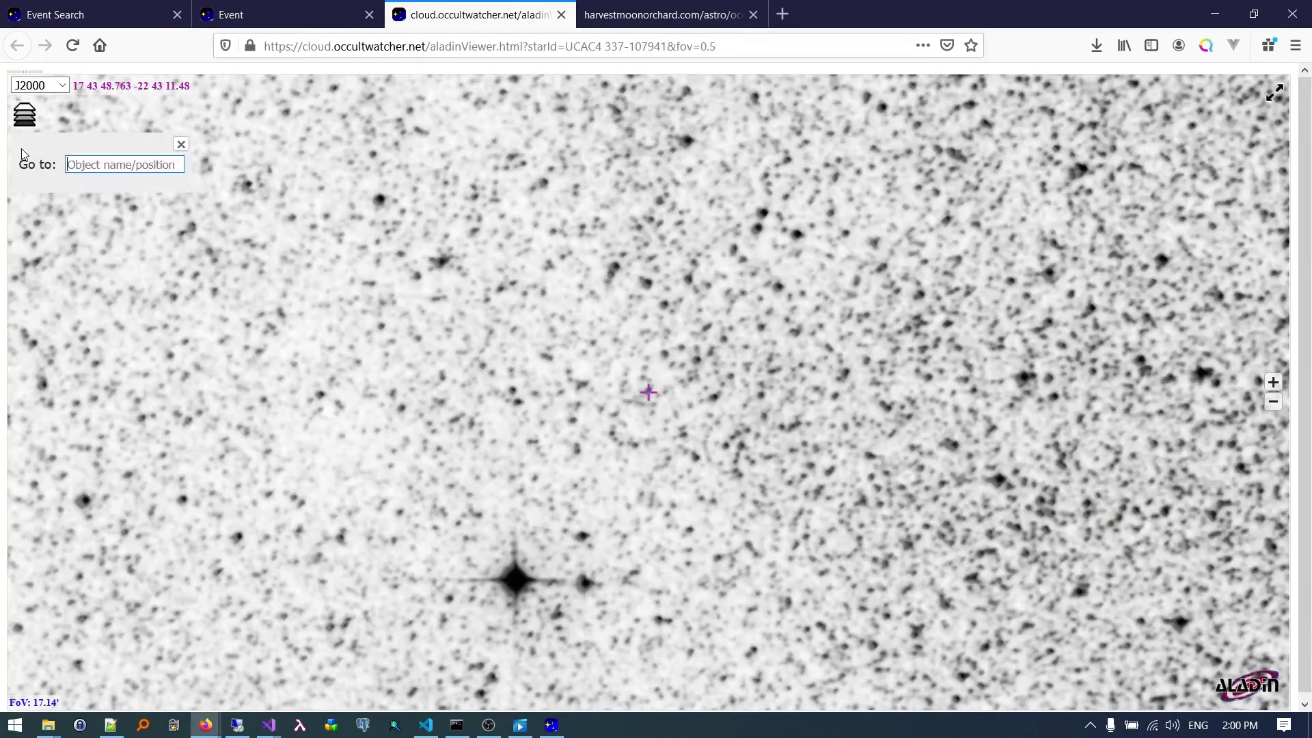
{"action": "left_click", "coordinate": [25, 115]}
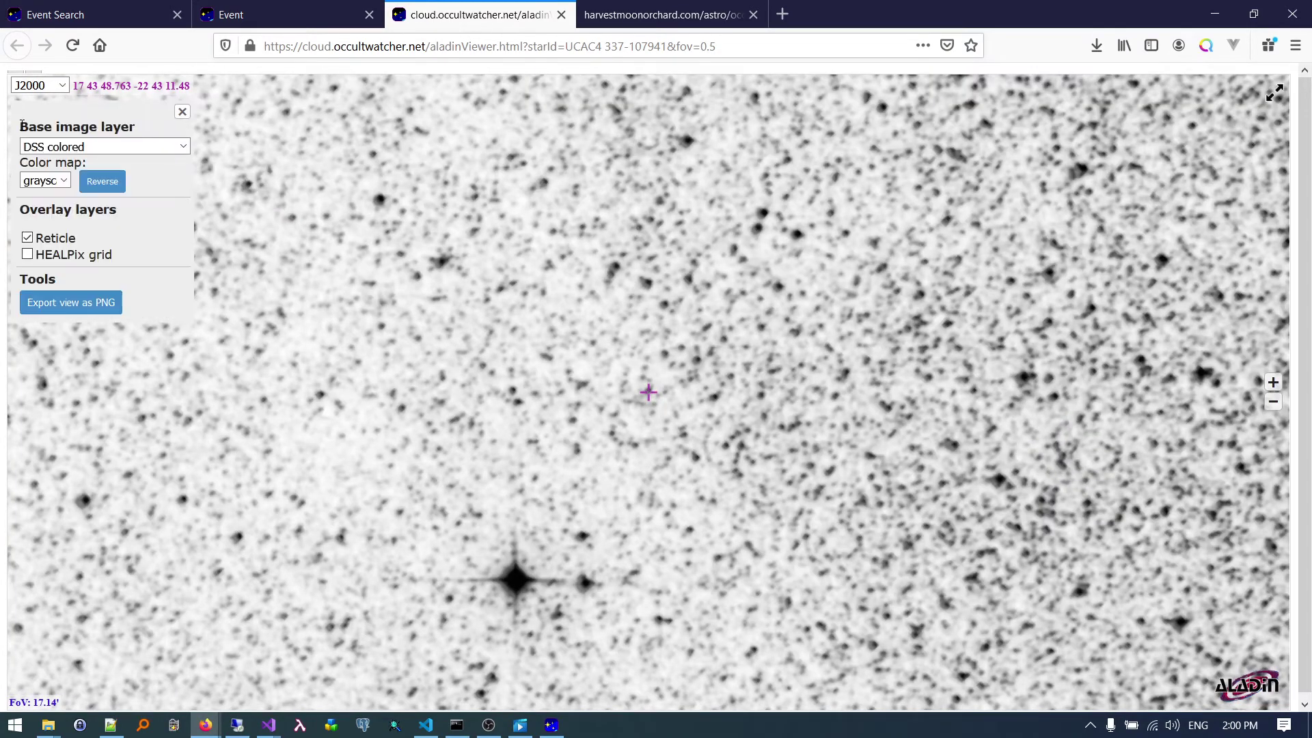
{"action": "left_click", "coordinate": [114, 189]}
{"action": "left_click", "coordinate": [111, 193]}
{"action": "left_click", "coordinate": [74, 309]}
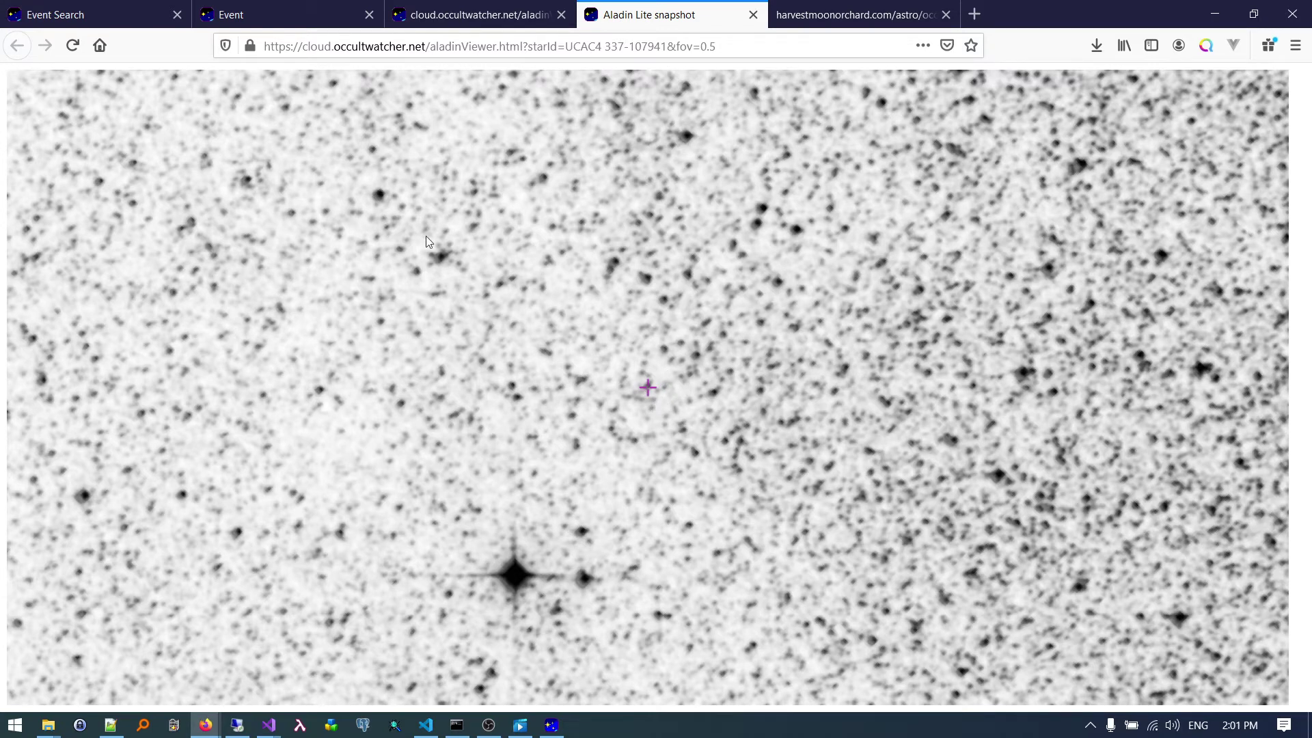
{"action": "left_click", "coordinate": [752, 15]}
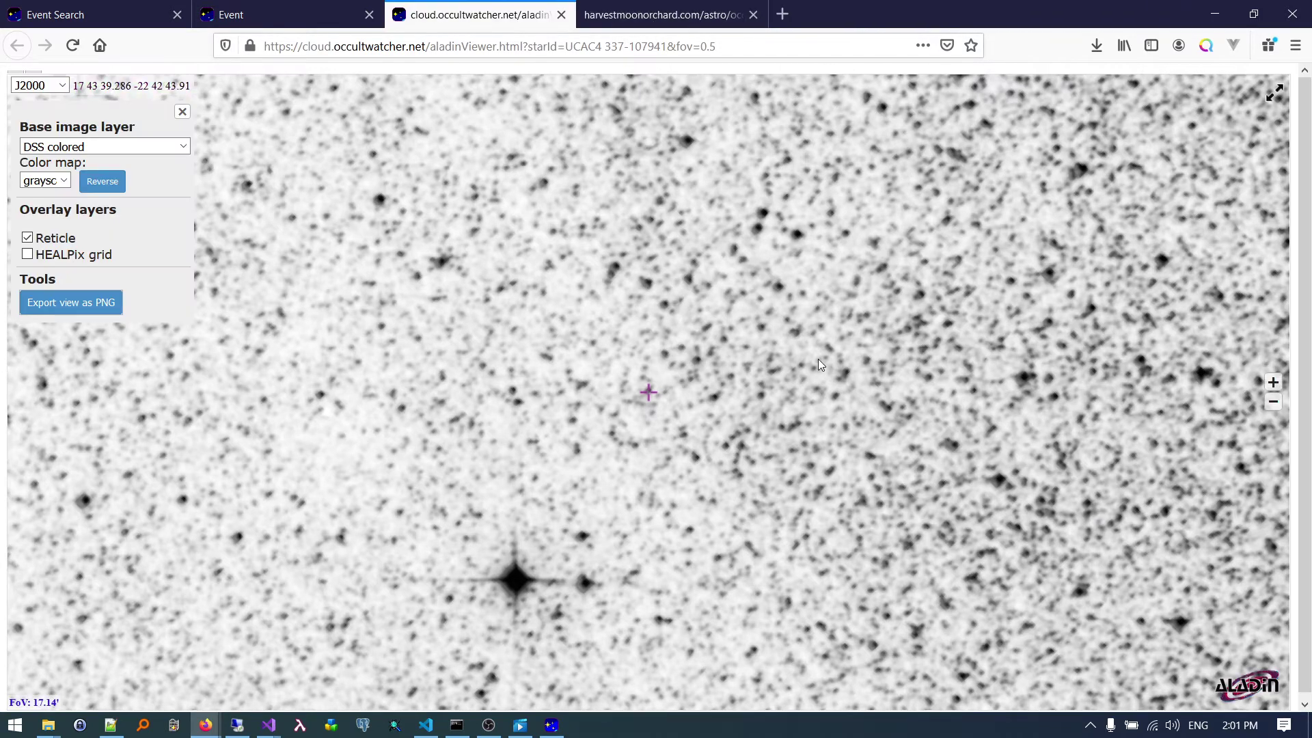
Return to the 2021-Feb-18 Victoria event page and open its AstOrb prediction
{"action": "left_click", "coordinate": [246, 12]}
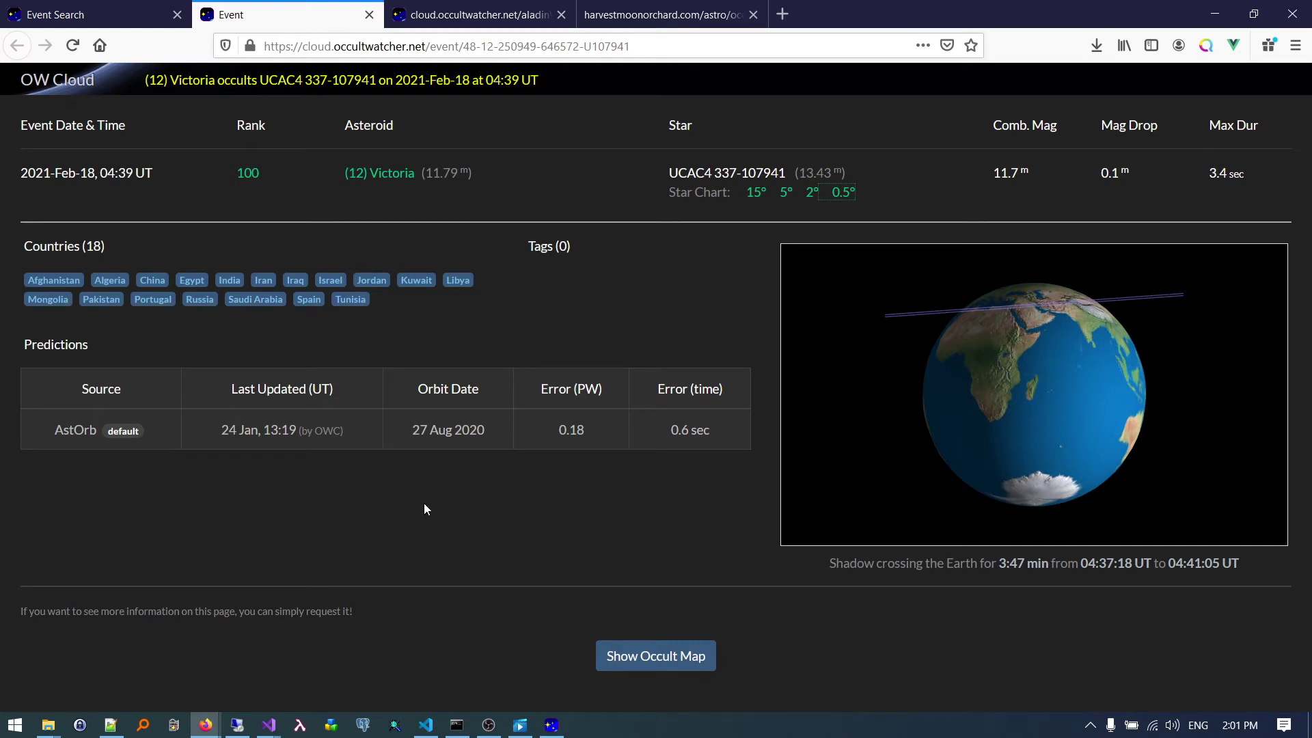
{"action": "left_click", "coordinate": [456, 441]}
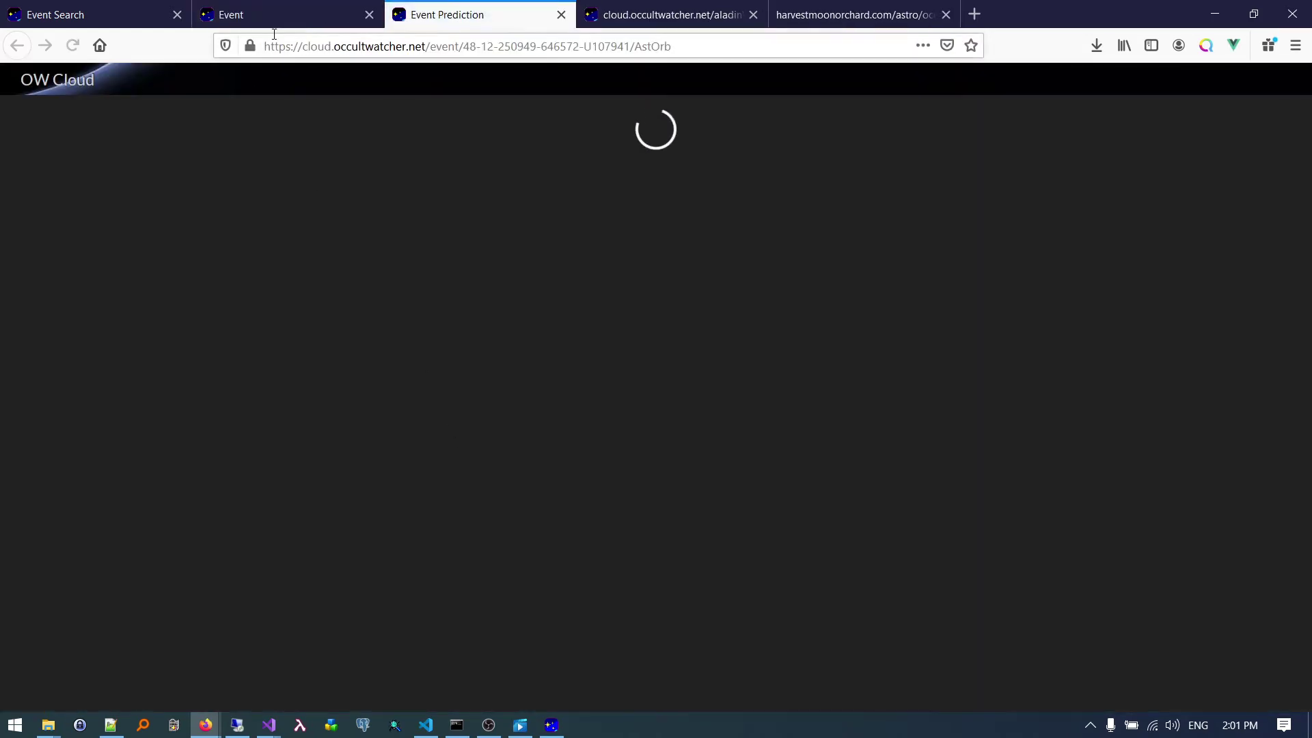
Check the site coordinates, star and sun altitudes and event mid-time at several points along Victoria's AstOrb shadow path, from Iran west to Spain
{"action": "left_click", "coordinate": [275, 21]}
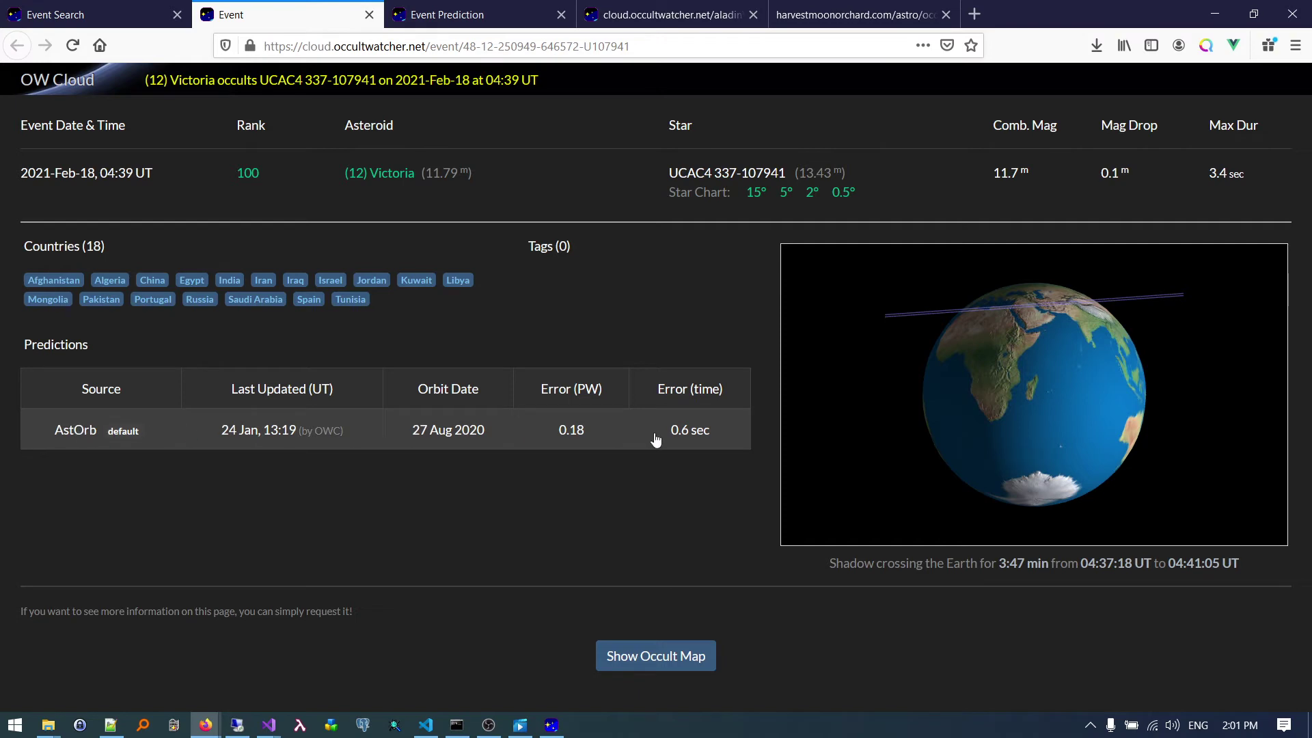
{"action": "left_click", "coordinate": [442, 16]}
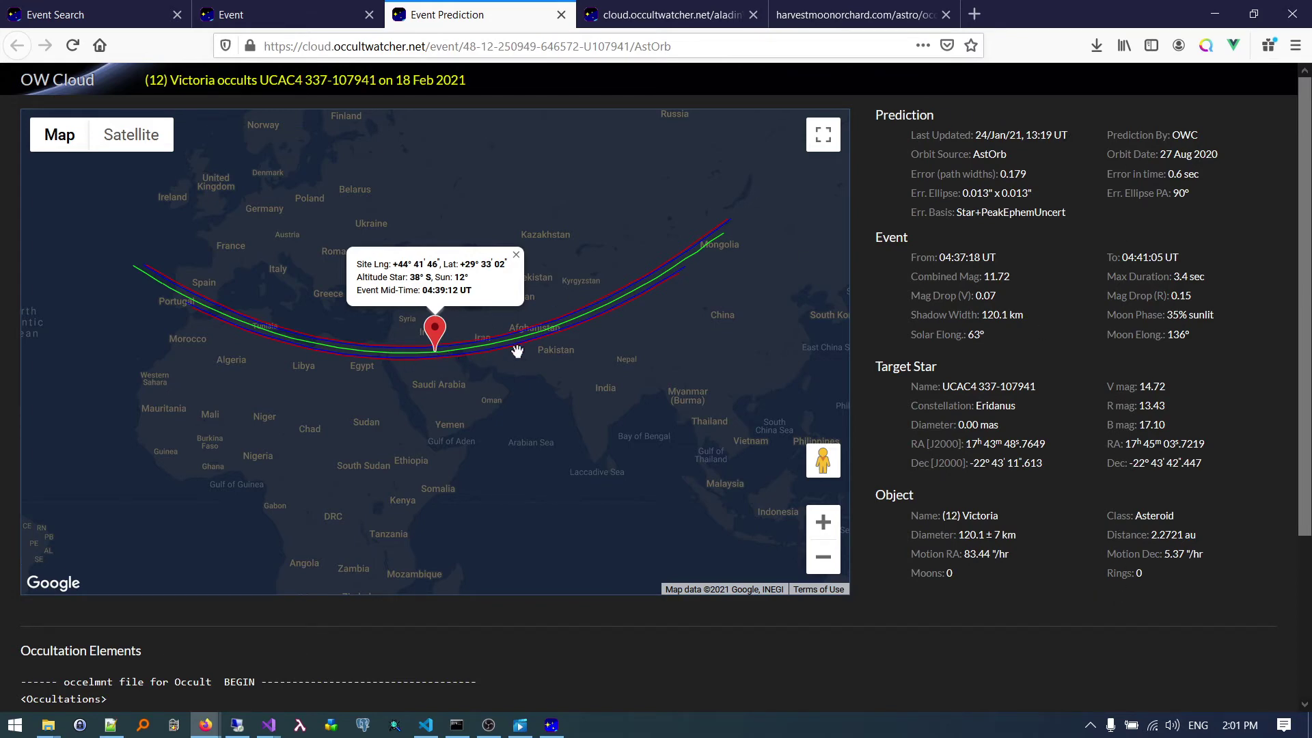
{"action": "left_click", "coordinate": [533, 332]}
{"action": "left_click", "coordinate": [454, 350]}
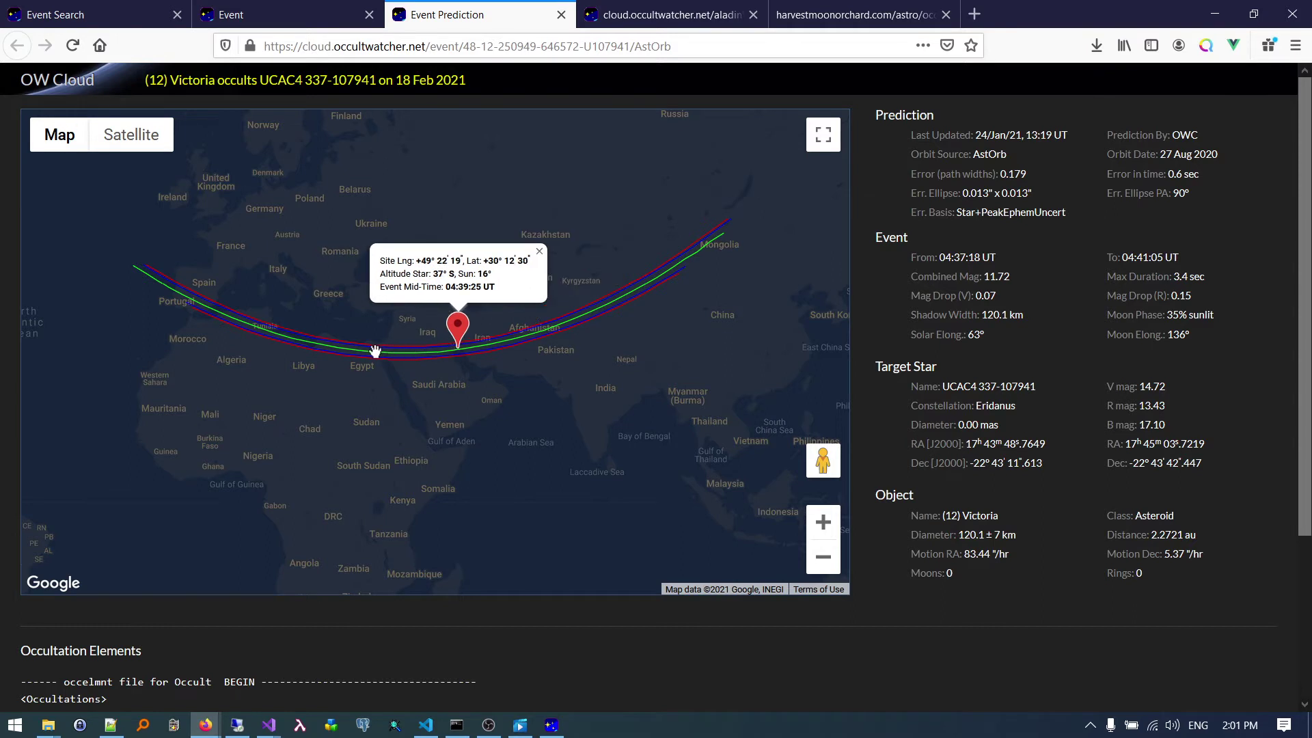
{"action": "left_click", "coordinate": [370, 352]}
{"action": "left_click", "coordinate": [272, 337]}
{"action": "left_click", "coordinate": [205, 314]}
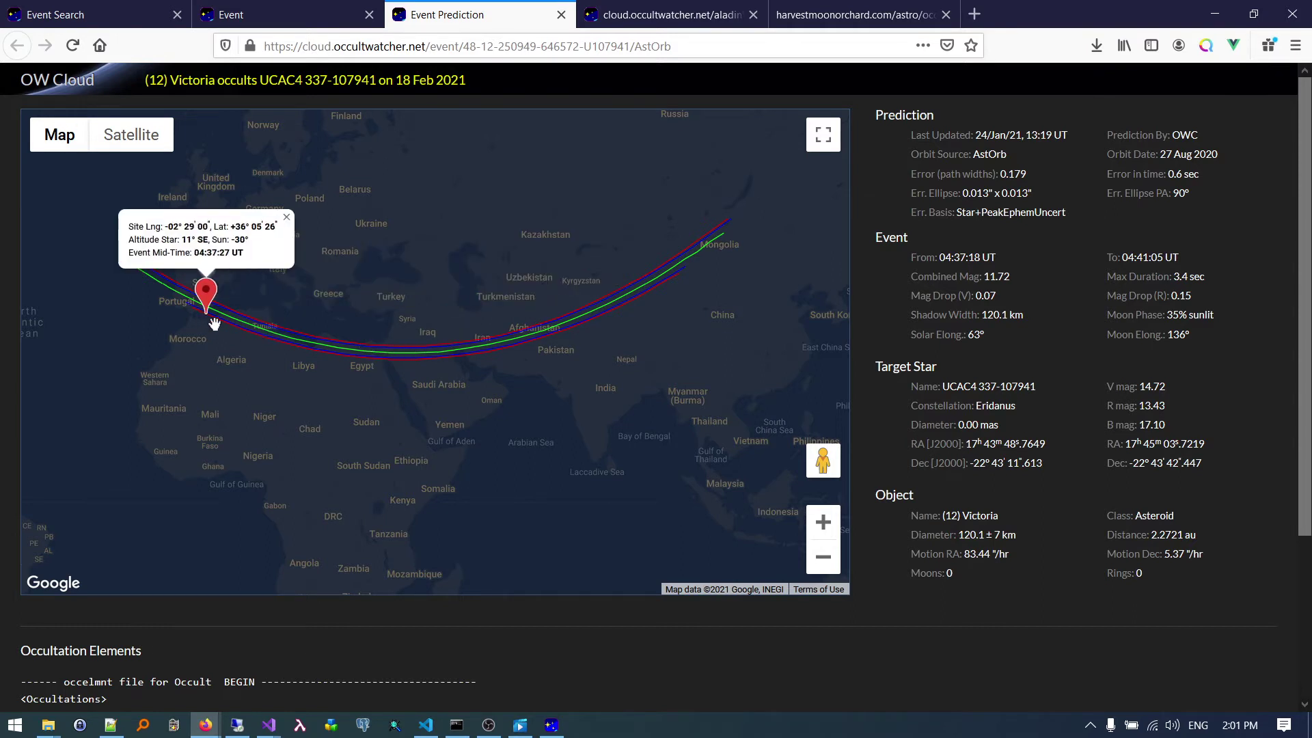
{"action": "left_click", "coordinate": [236, 318]}
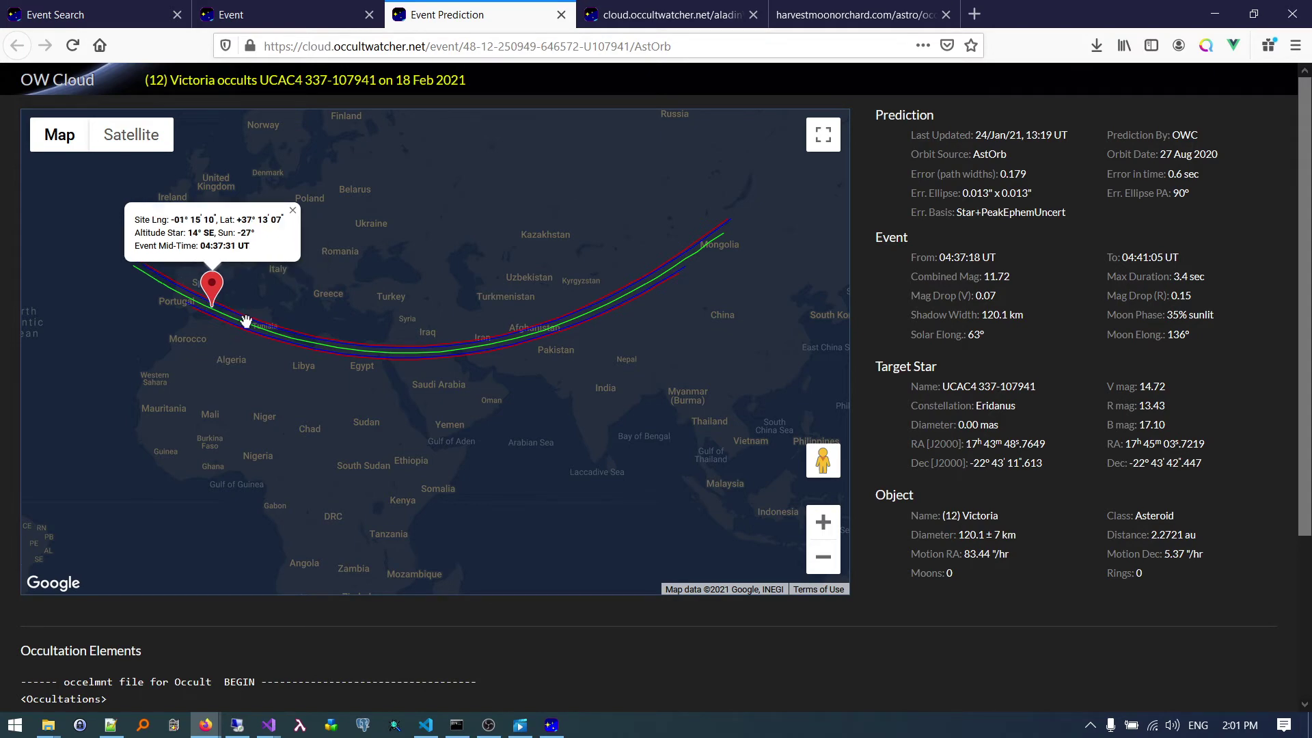
Examine the shadow path up close over North Africa and southern Spain, and mark a site near Almería to read its event circumstances
{"action": "left_click", "coordinate": [823, 522]}
{"action": "left_click", "coordinate": [825, 524]}
{"action": "scroll", "coordinate": [632, 457], "scroll_direction": "up", "scroll_amount": 4}
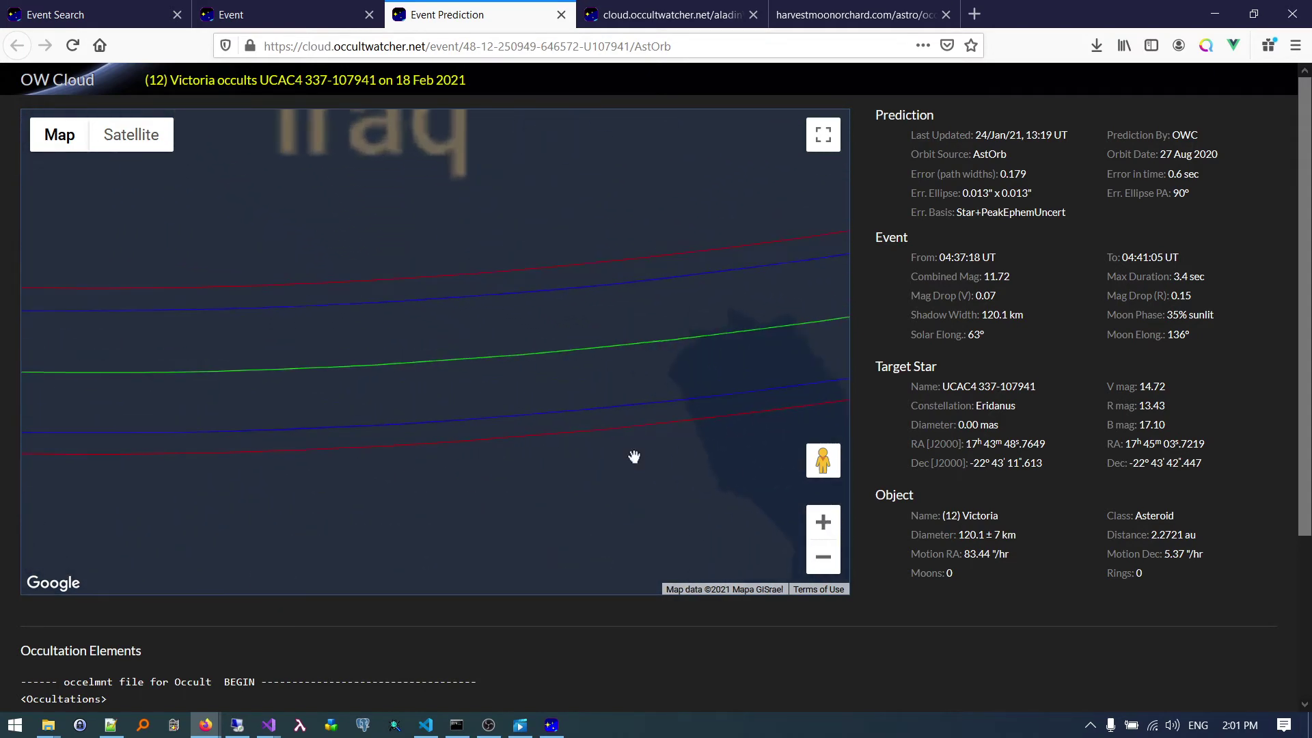
{"action": "scroll", "coordinate": [489, 384], "scroll_direction": "up", "scroll_amount": 2}
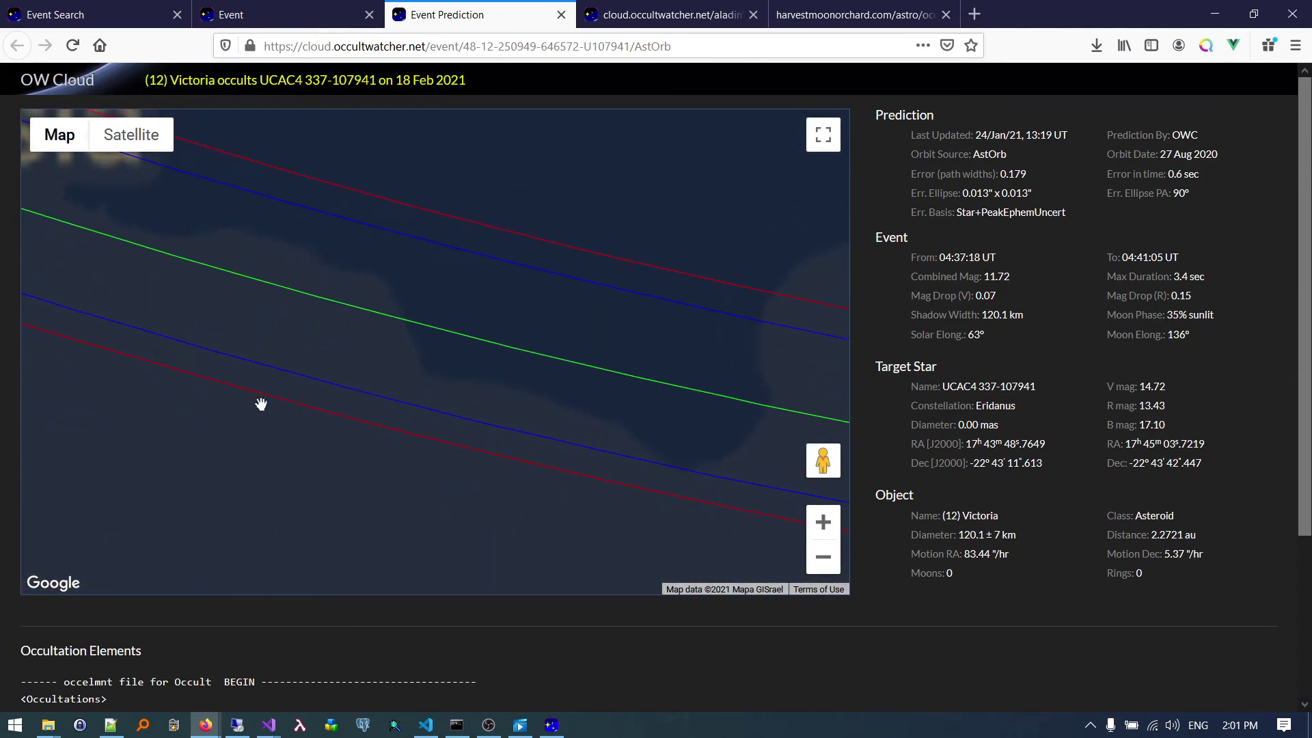
{"action": "left_click_drag", "start_coordinate": [155, 352], "coordinate": [453, 492]}
{"action": "scroll", "coordinate": [794, 535], "scroll_direction": "down", "scroll_amount": 2}
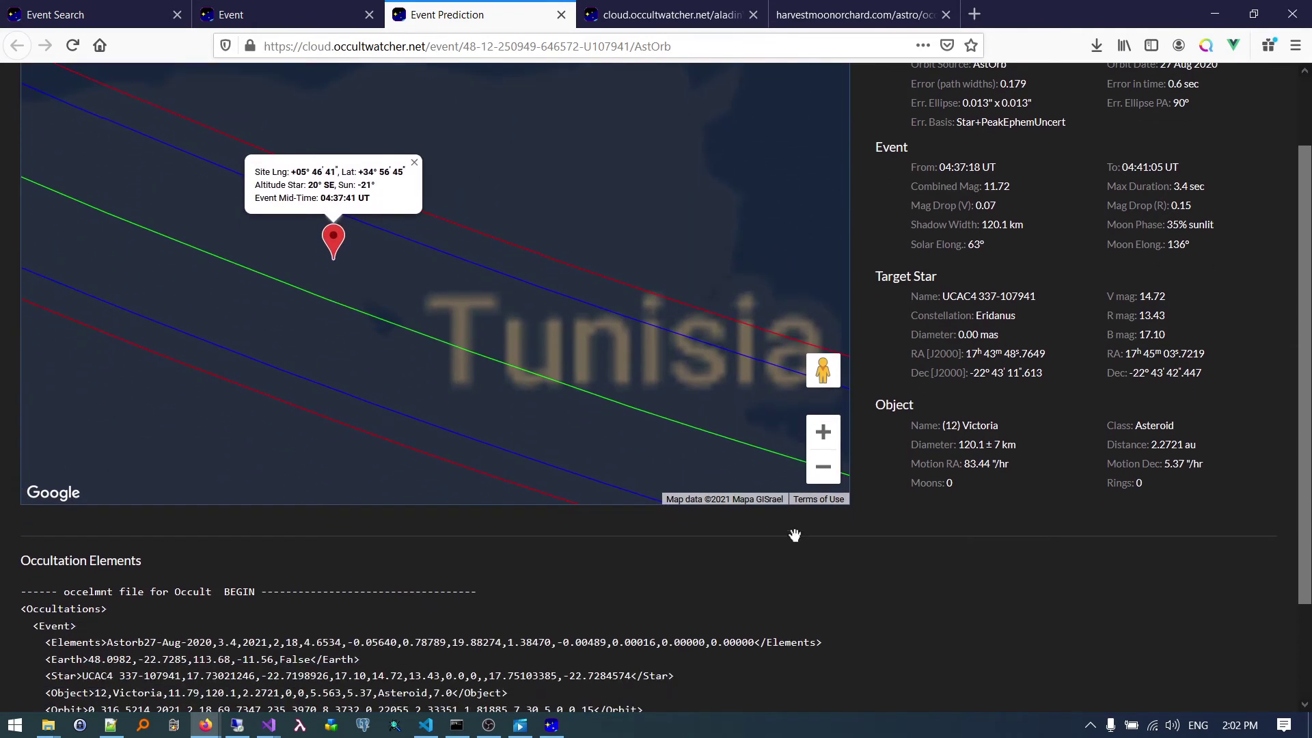
{"action": "left_click", "coordinate": [823, 468]}
{"action": "left_click_drag", "start_coordinate": [273, 282], "coordinate": [497, 391]}
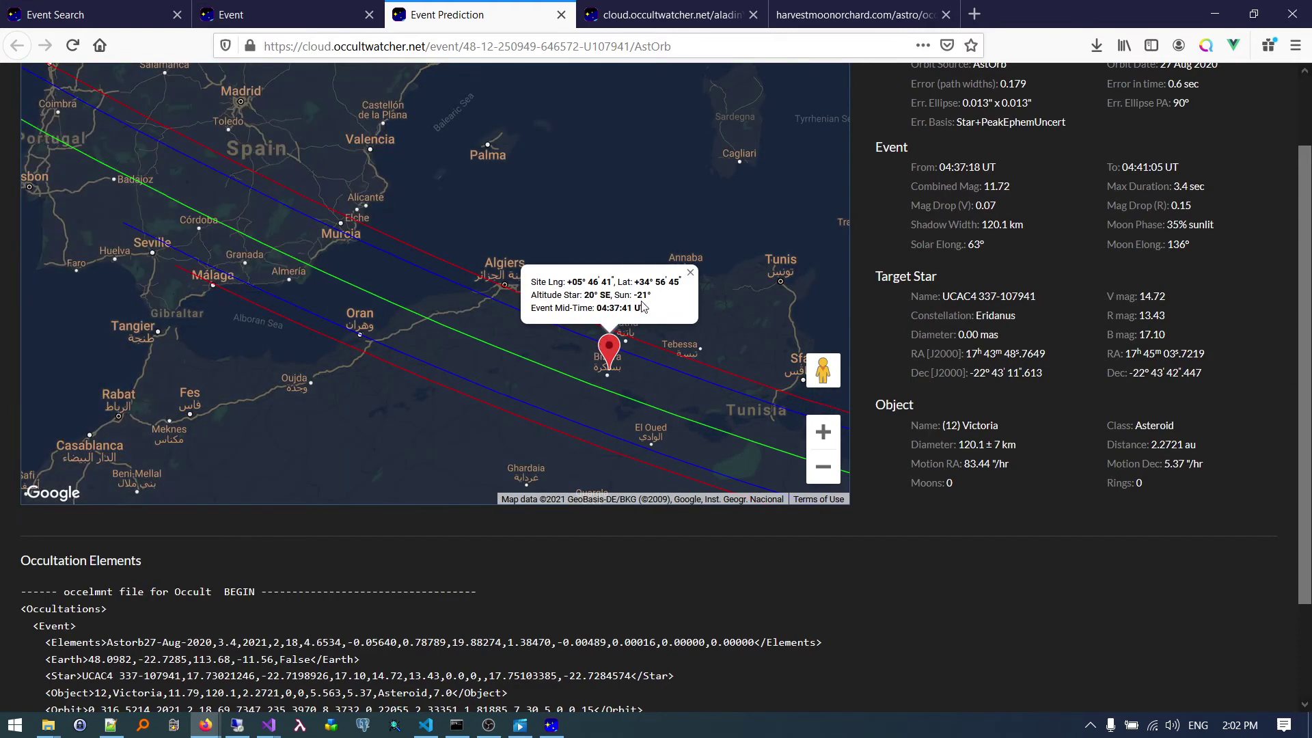
{"action": "left_click", "coordinate": [294, 263]}
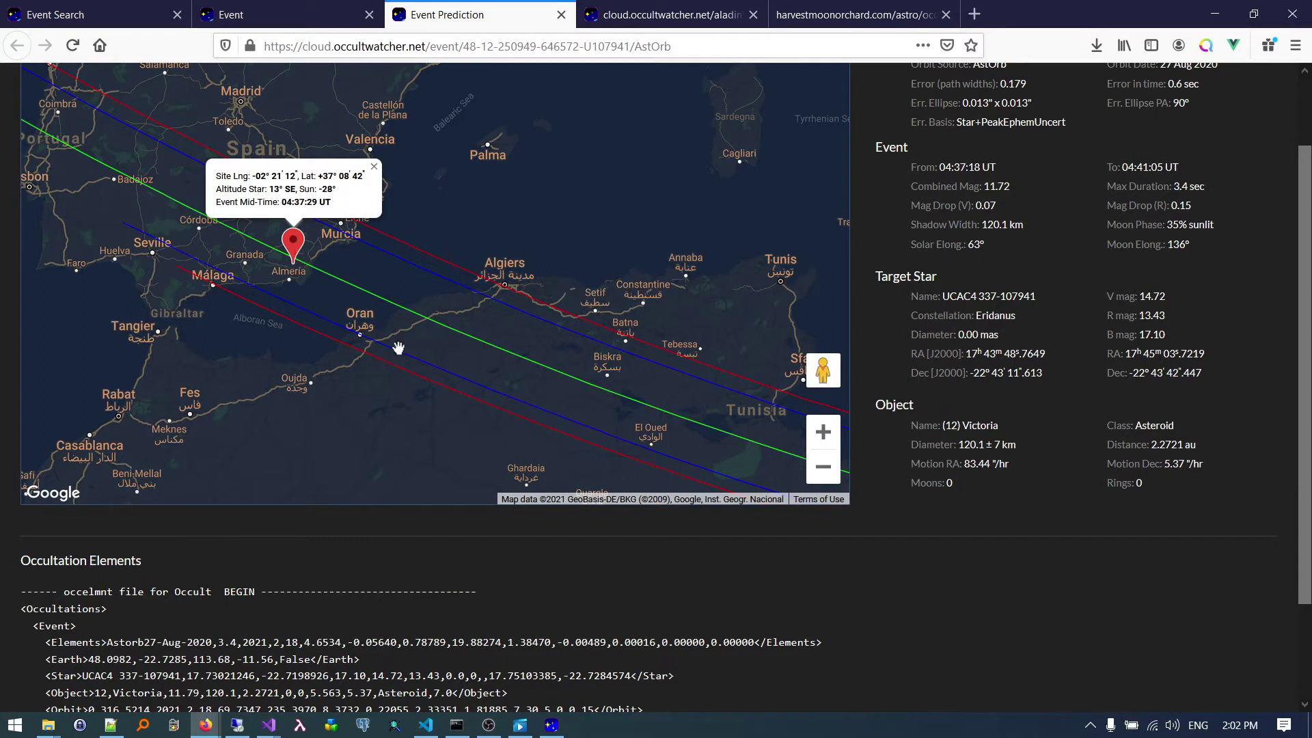
Examine the Occultation Elements listing below the prediction map
{"action": "scroll", "coordinate": [545, 554], "scroll_direction": "down", "scroll_amount": 3}
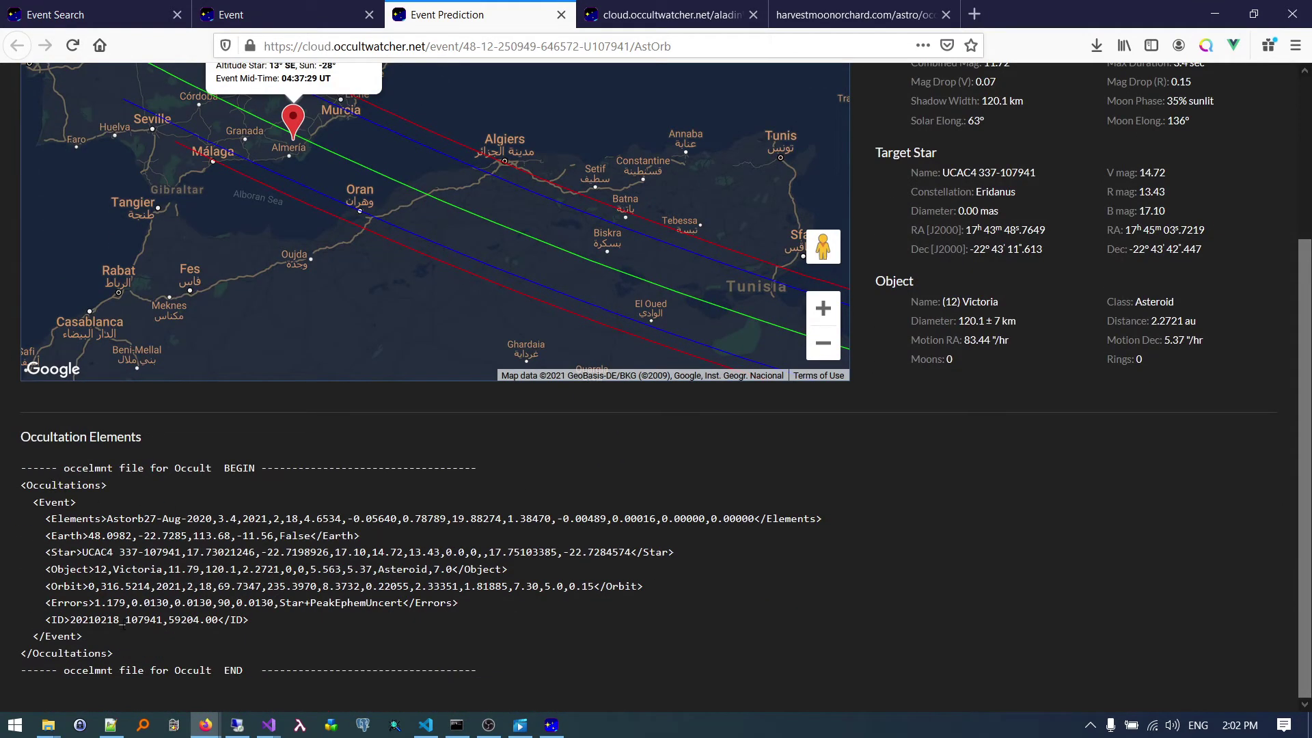
{"action": "scroll", "coordinate": [433, 559], "scroll_direction": "up", "scroll_amount": 1}
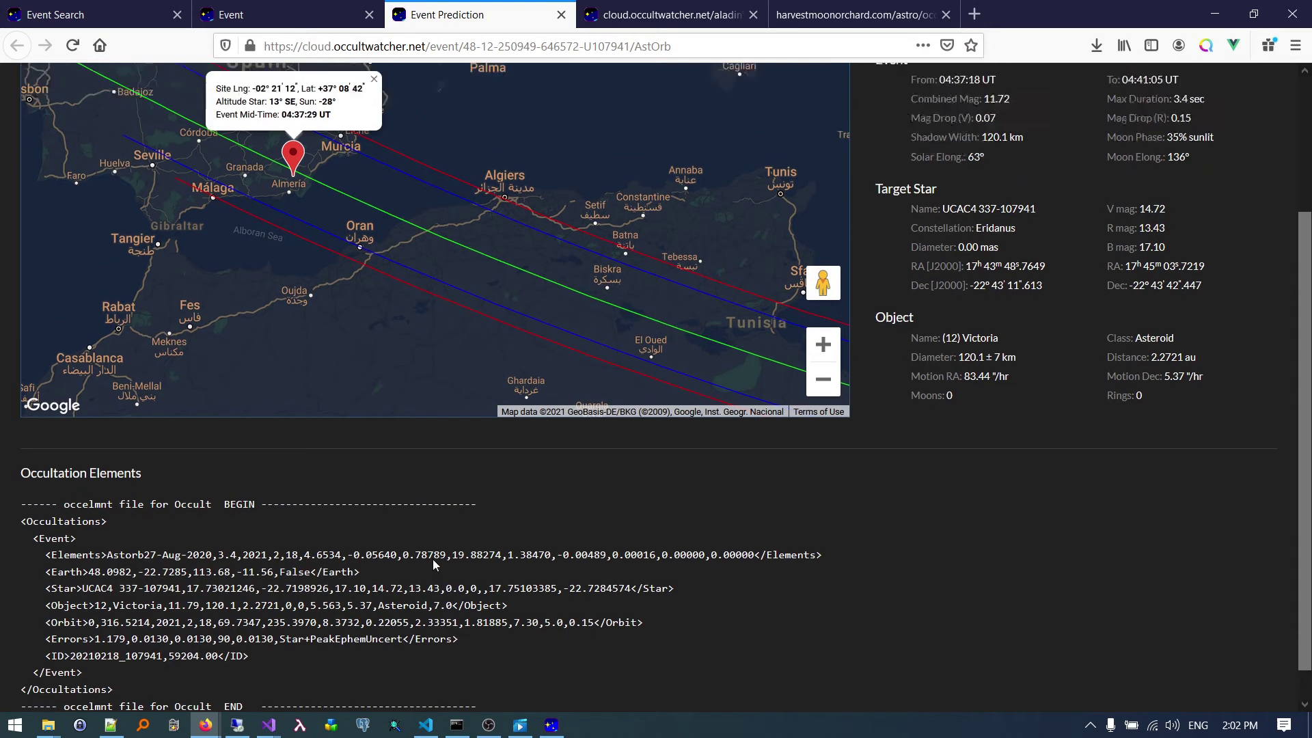
{"action": "scroll", "coordinate": [432, 559], "scroll_direction": "up", "scroll_amount": 5}
Return through the Victoria event page to the event search and open the Upload Events page
{"action": "left_click", "coordinate": [286, 18]}
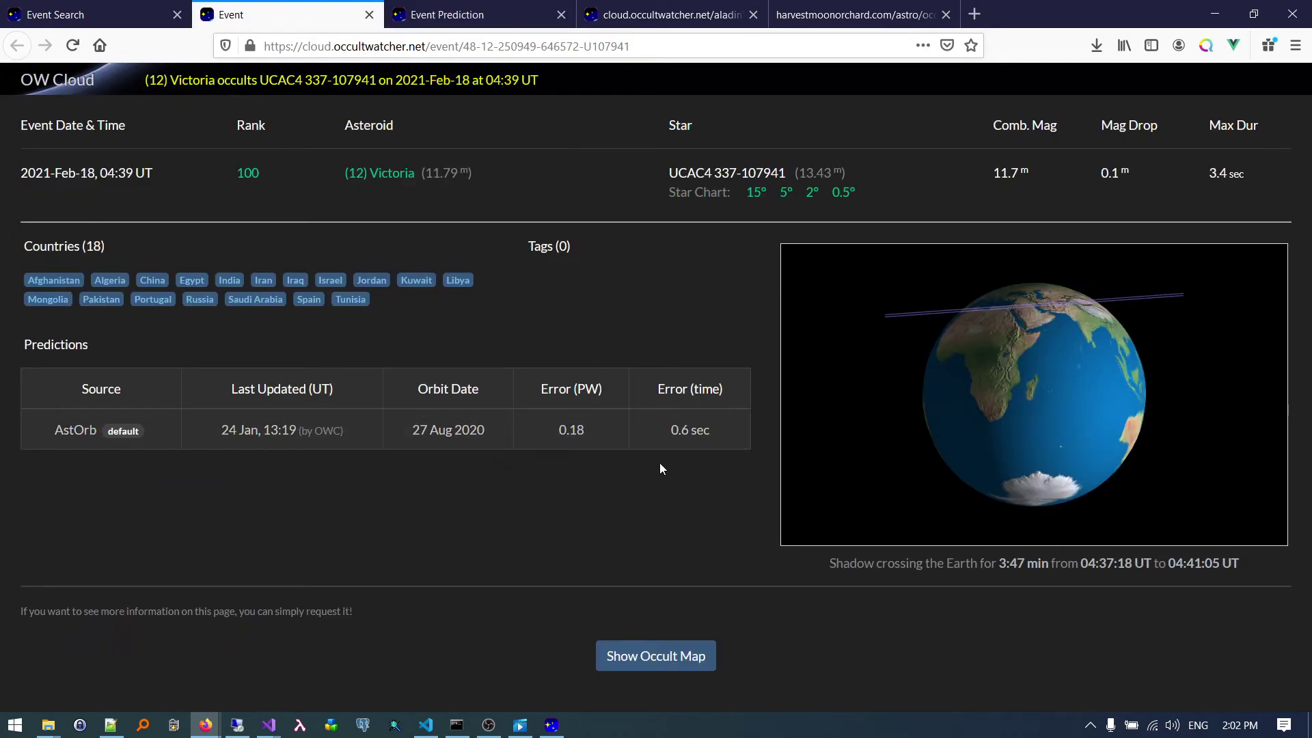
{"action": "key", "text": "ctrl+Page_Up"}
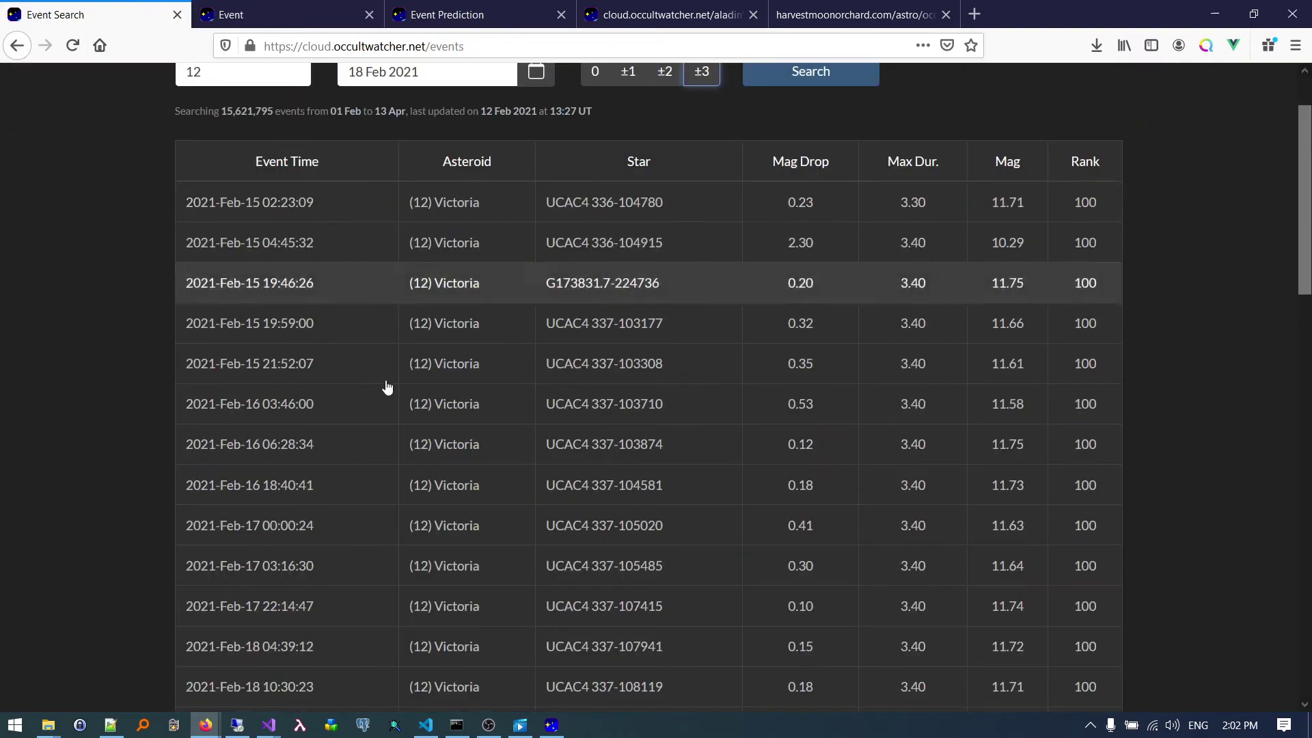
{"action": "scroll", "coordinate": [472, 416], "scroll_direction": "up", "scroll_amount": 2}
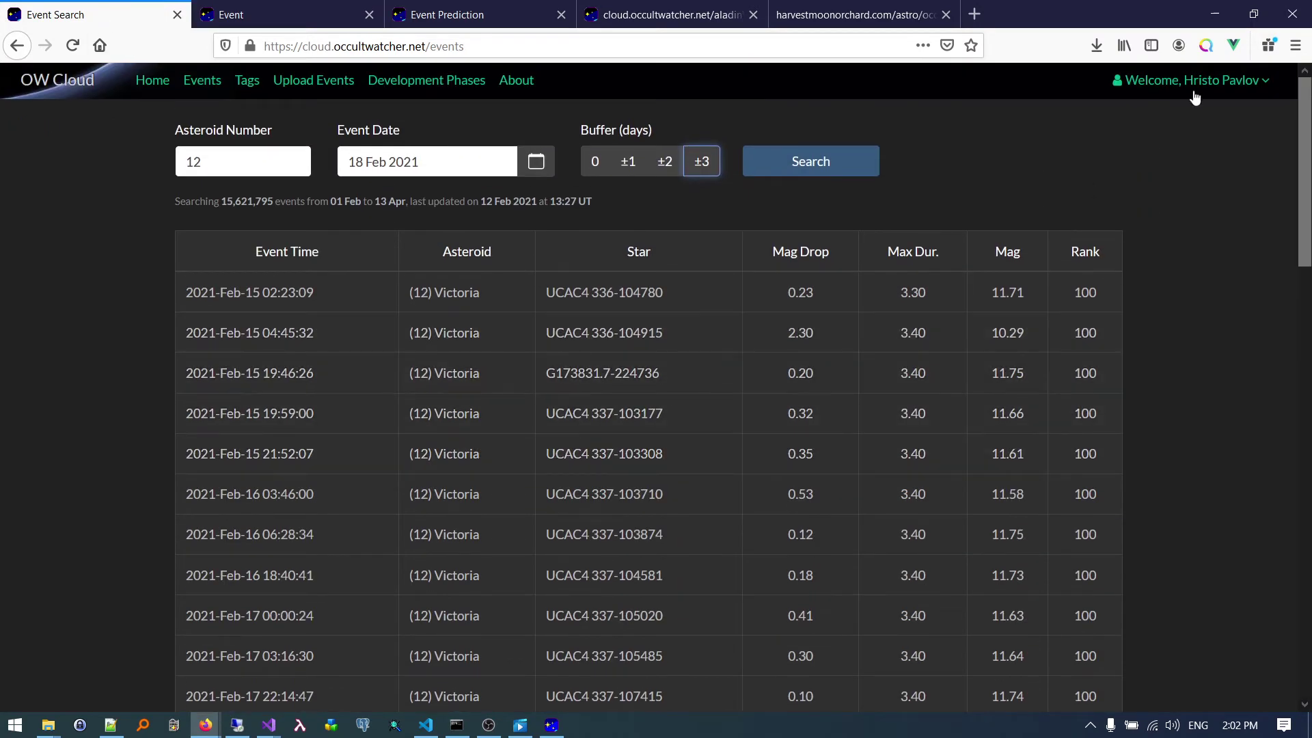
{"action": "left_click", "coordinate": [316, 89]}
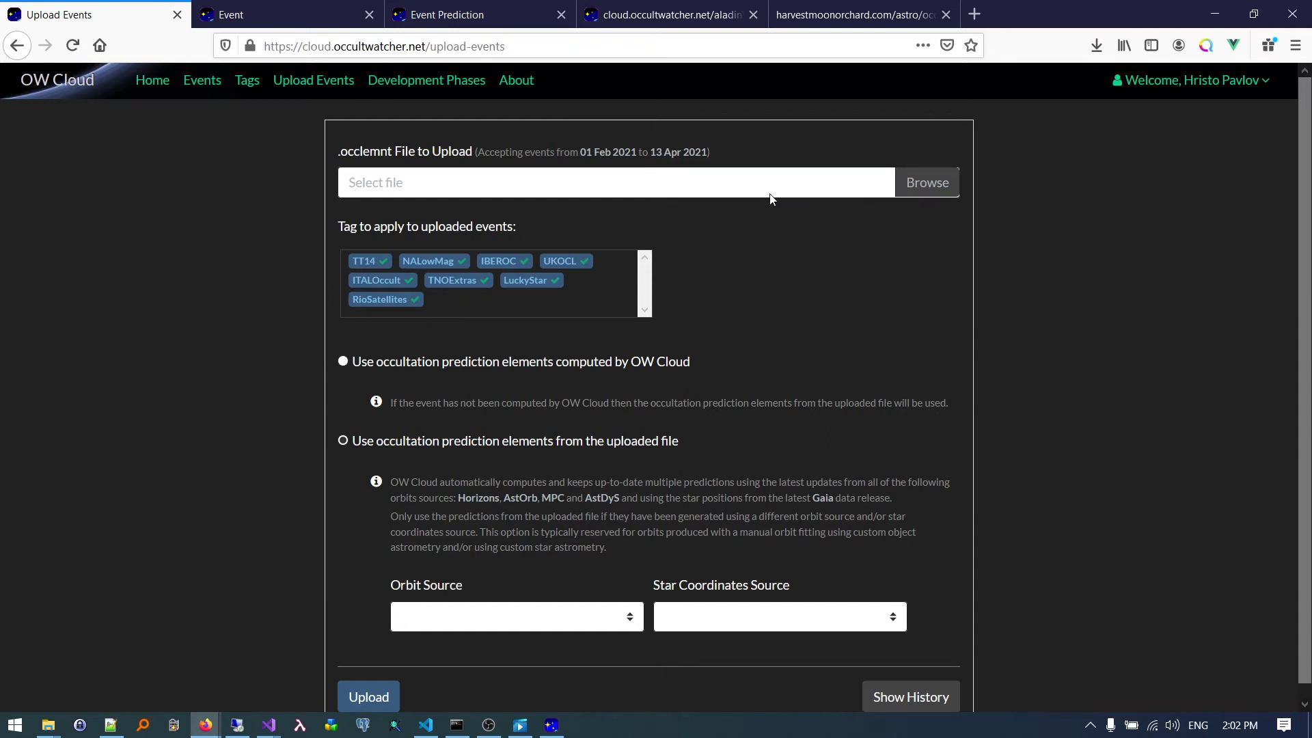
Check the NALowMag tag and the available orbit sources for uploaded events, closing the source list without choosing one
{"action": "left_click", "coordinate": [462, 261]}
{"action": "left_click", "coordinate": [631, 620]}
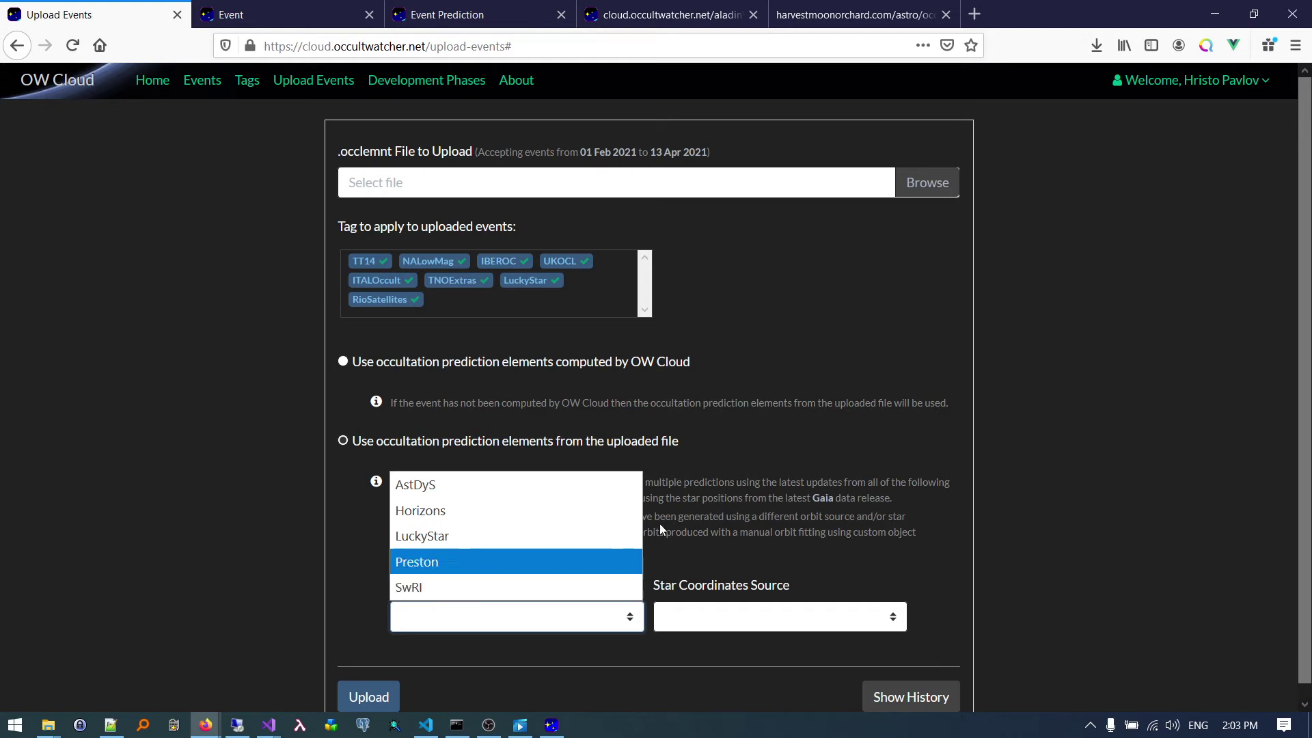
{"action": "left_click", "coordinate": [756, 452]}
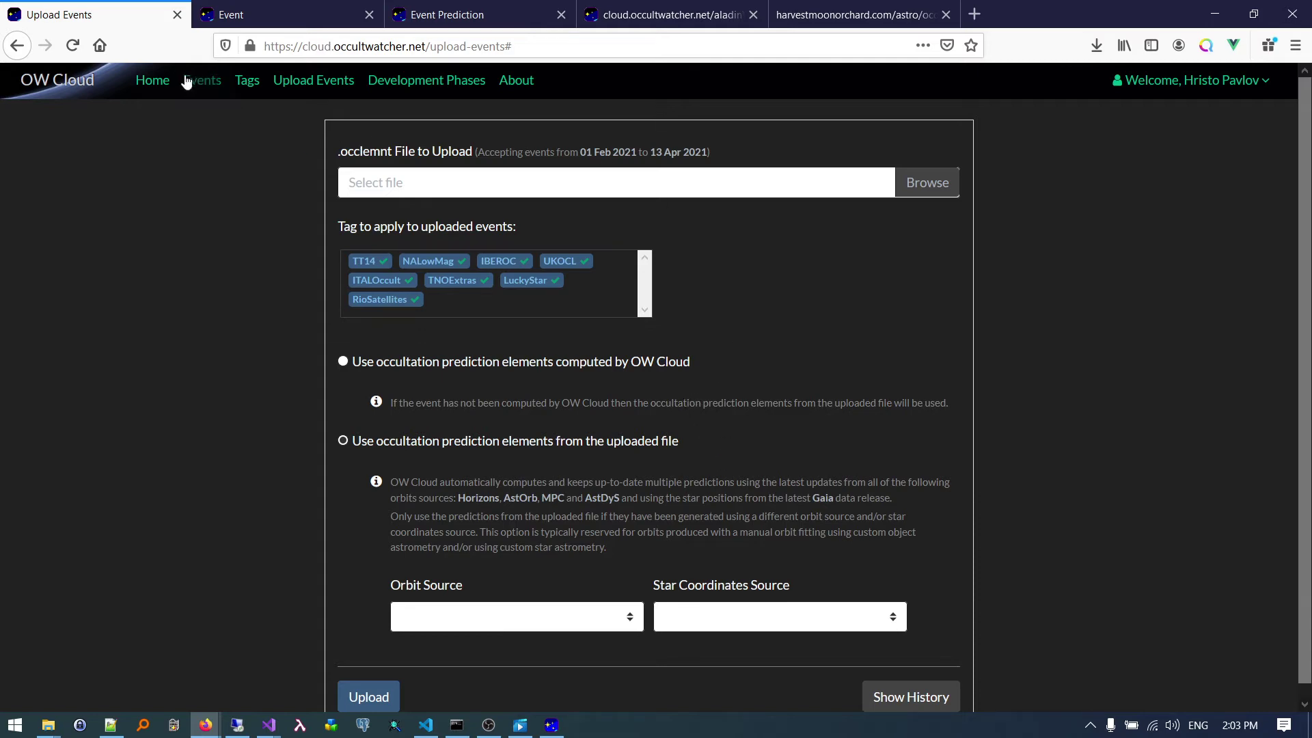
Switch to Occult Watcher, select the 1994 CO event under Lucky Star Events, and open its details on the web to view its tag
{"action": "left_click", "coordinate": [554, 725]}
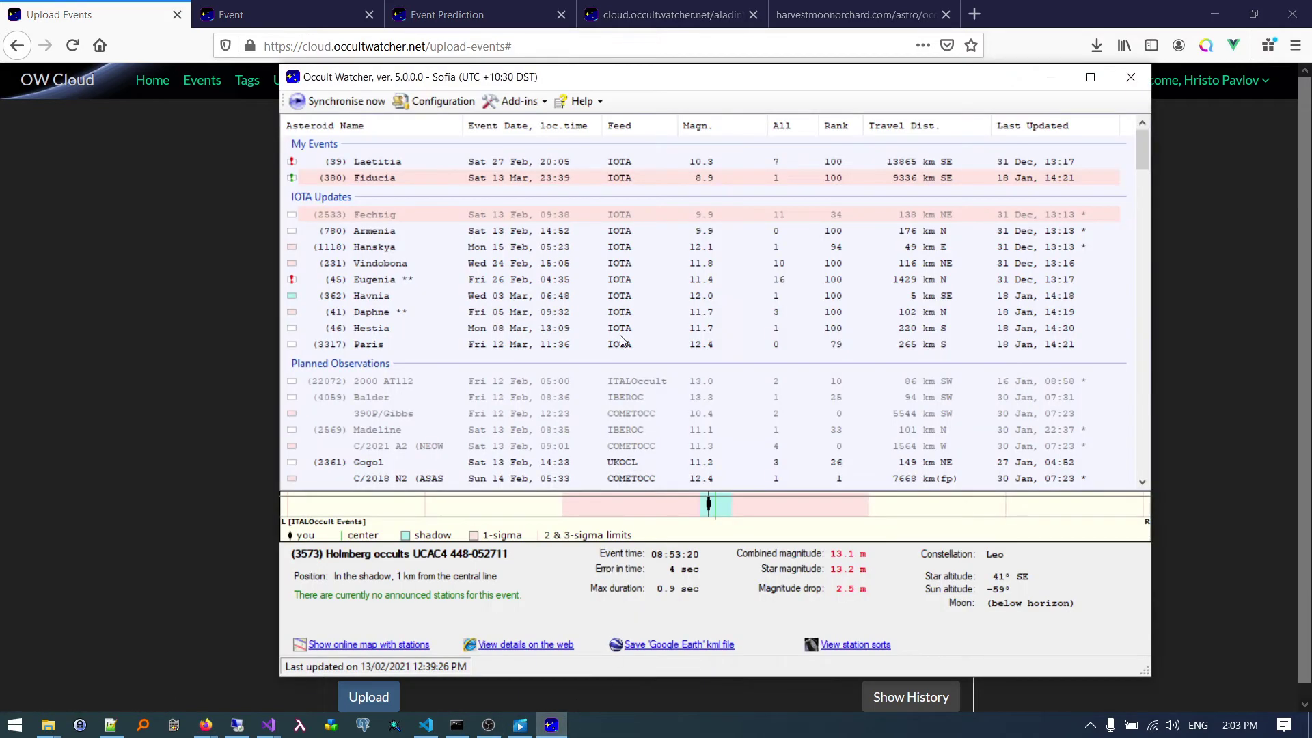
{"action": "scroll", "coordinate": [601, 400], "scroll_direction": "down", "scroll_amount": 10}
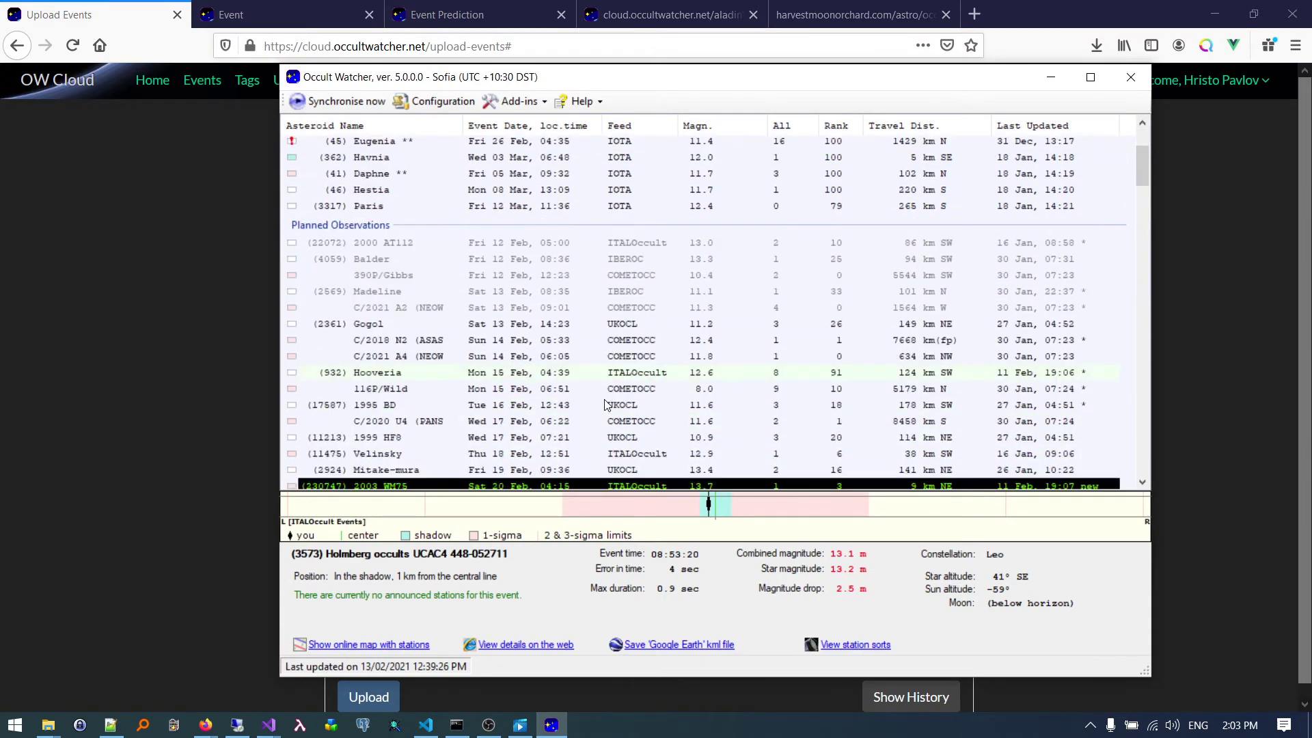
{"action": "scroll", "coordinate": [608, 405], "scroll_direction": "down", "scroll_amount": 10}
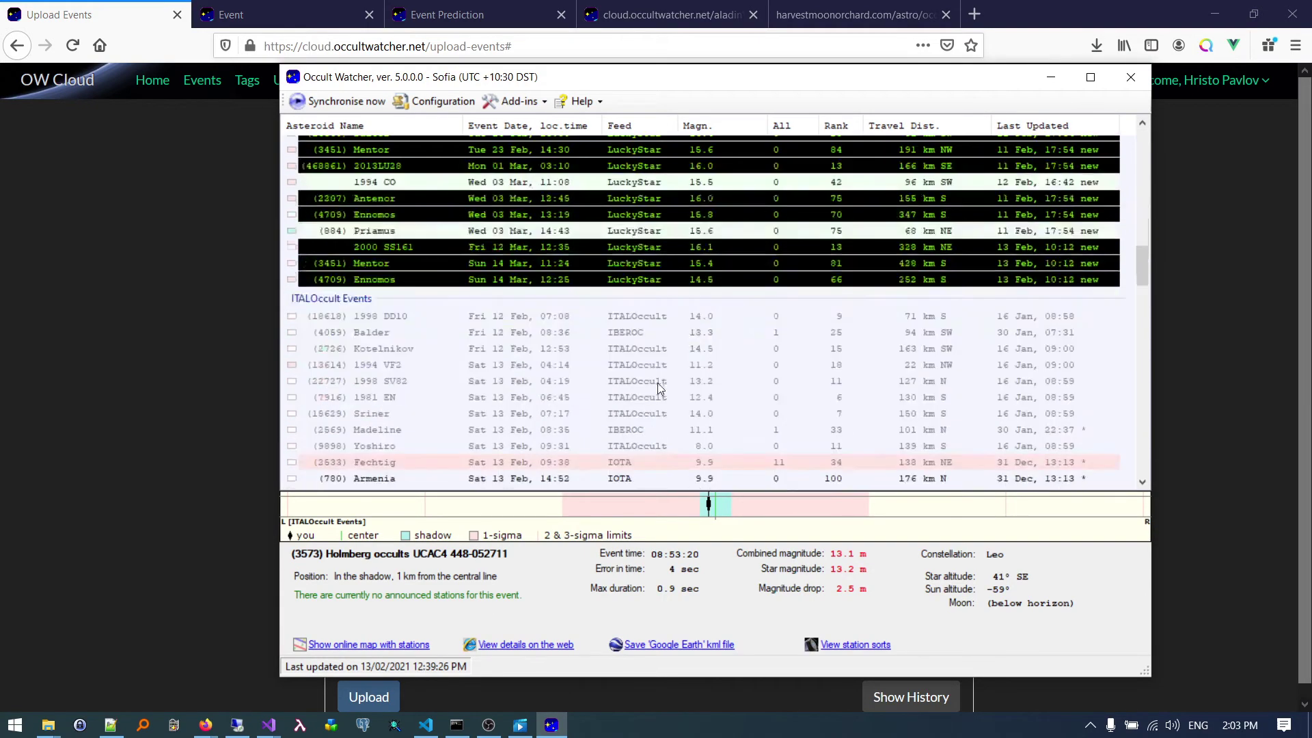
{"action": "scroll", "coordinate": [666, 362], "scroll_direction": "up", "scroll_amount": 2}
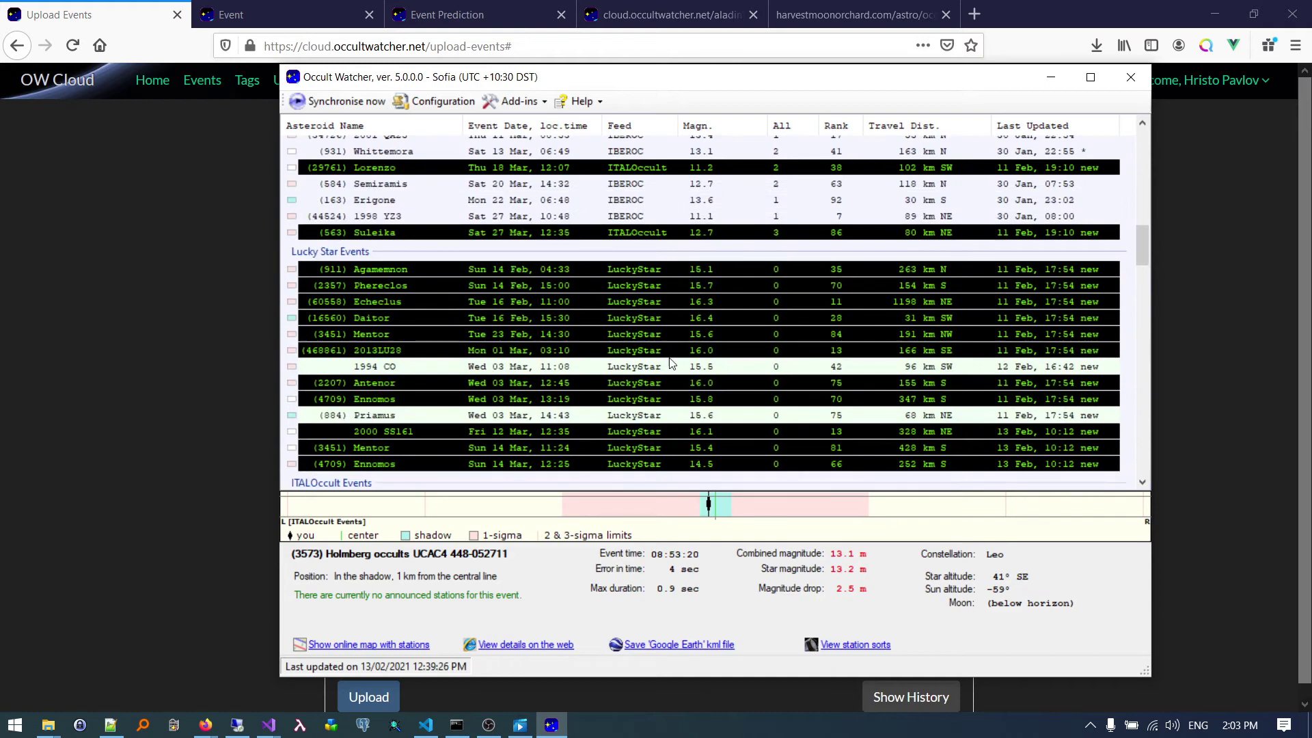
{"action": "left_click", "coordinate": [557, 416]}
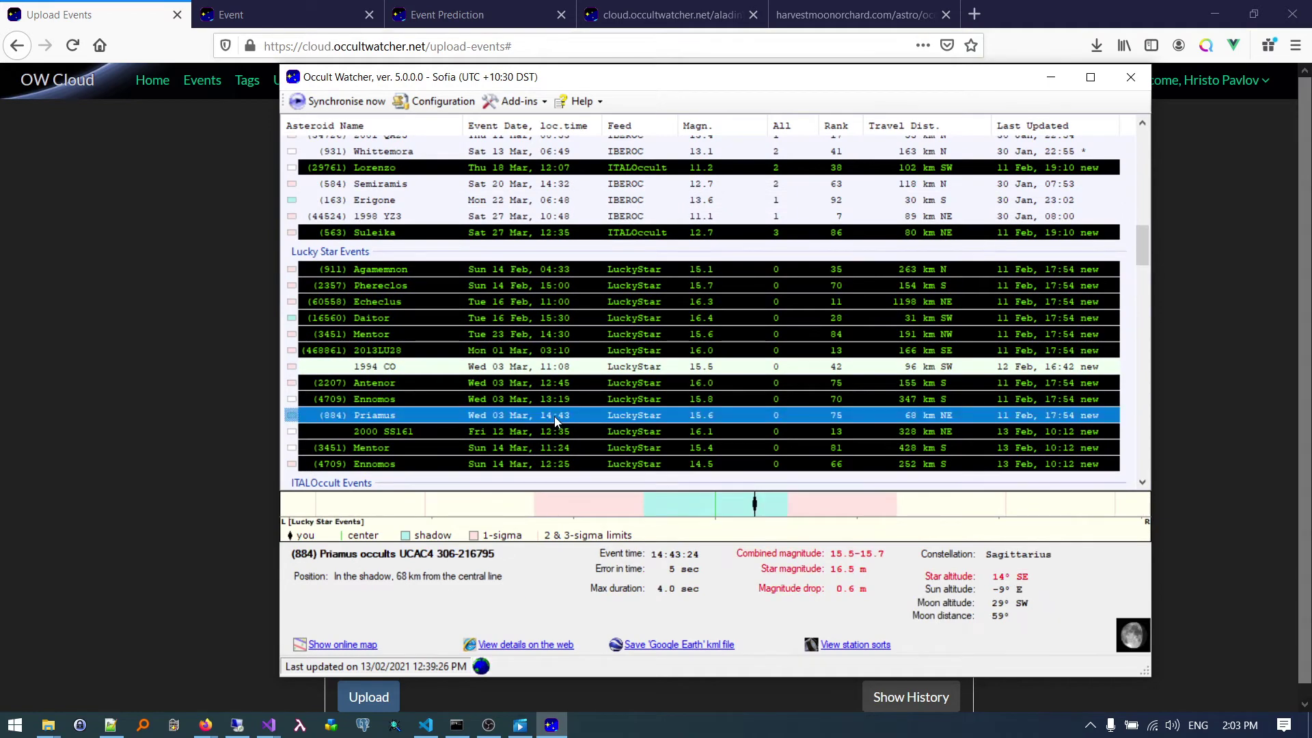
{"action": "left_click", "coordinate": [521, 367]}
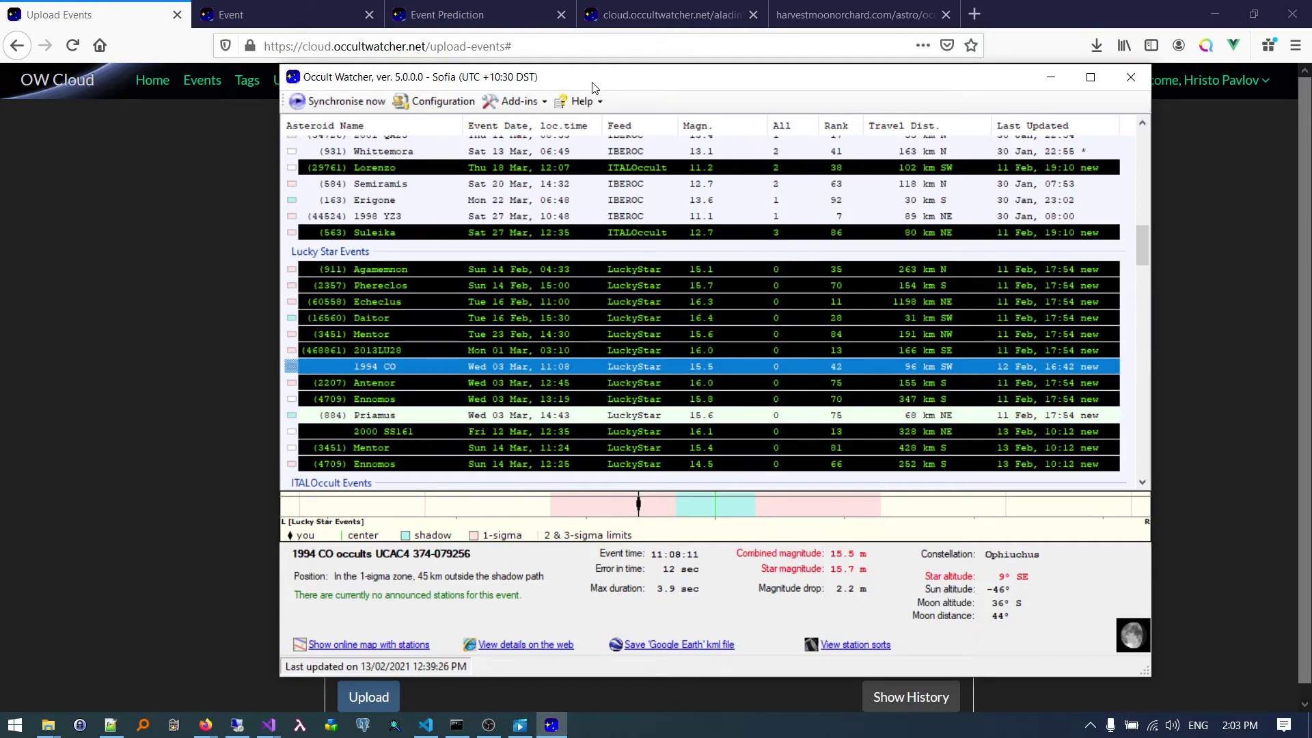
{"action": "left_click", "coordinate": [531, 653]}
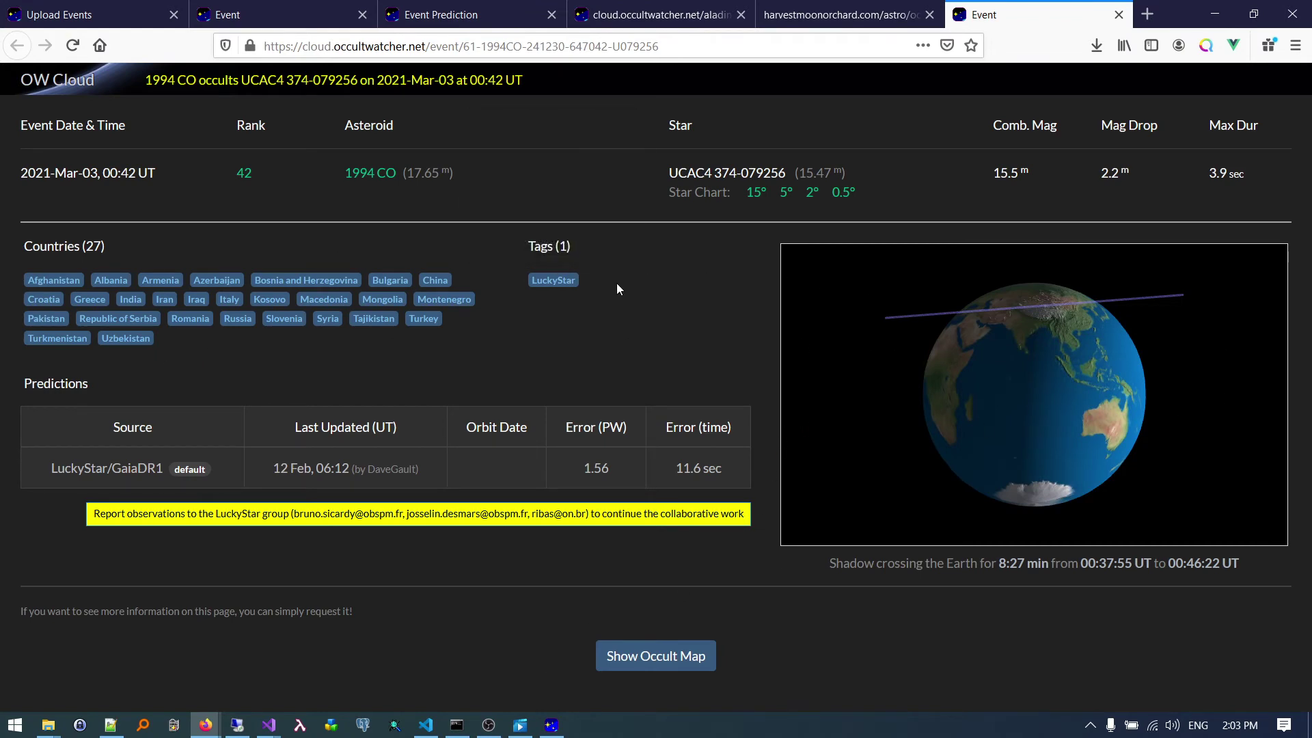
{"action": "mouse_move", "coordinate": [560, 283]}
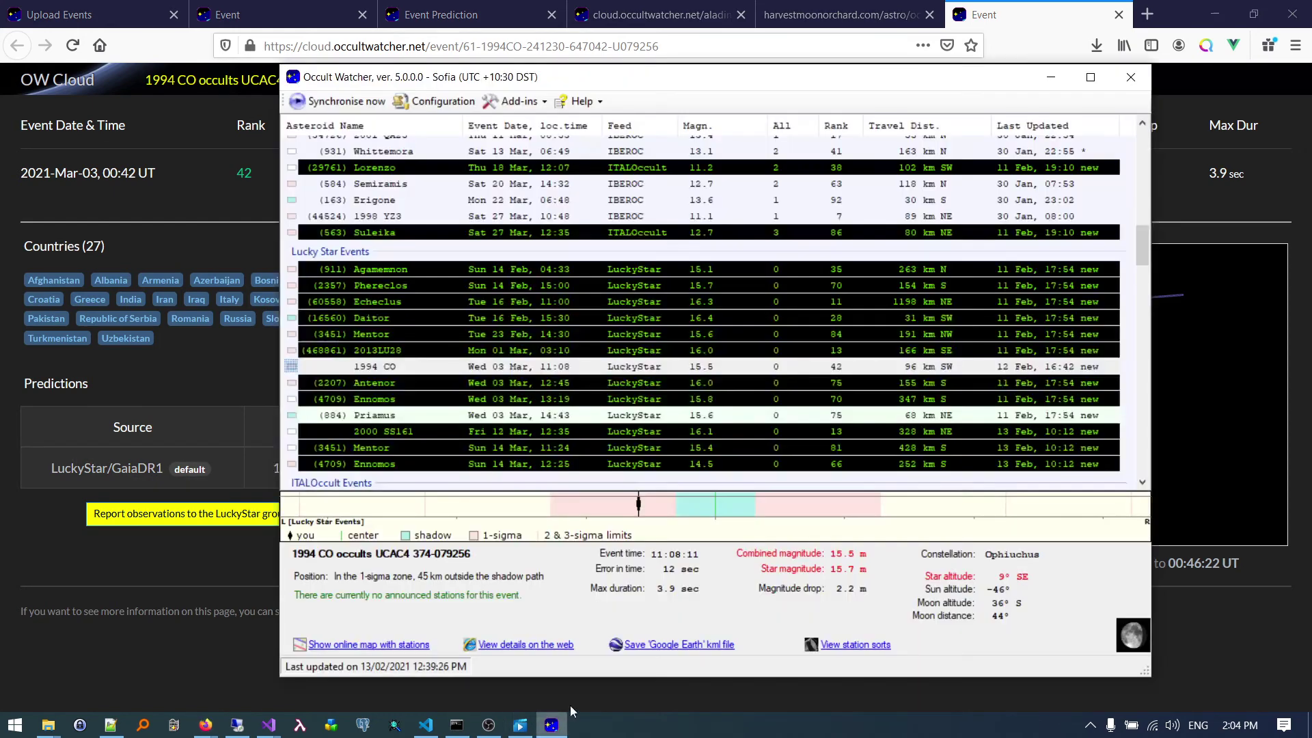
Return to Occult Watcher, select the (3573) Holmberg event under ITALOccult Events, and open its web details to view its tags
{"action": "left_click", "coordinate": [552, 725]}
{"action": "scroll", "coordinate": [809, 336], "scroll_direction": "down", "scroll_amount": 6}
{"action": "scroll", "coordinate": [816, 337], "scroll_direction": "down", "scroll_amount": 1}
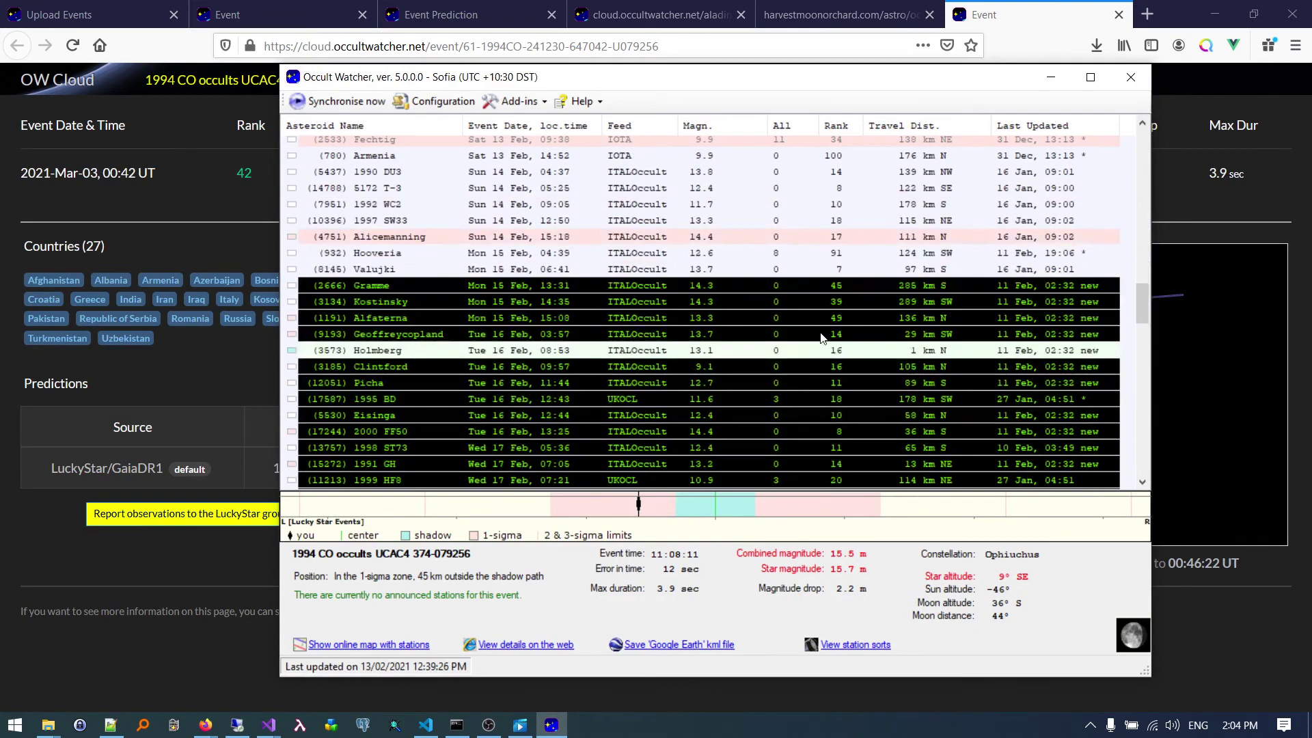
{"action": "scroll", "coordinate": [824, 337], "scroll_direction": "down", "scroll_amount": 1}
{"action": "scroll", "coordinate": [828, 335], "scroll_direction": "up", "scroll_amount": 2}
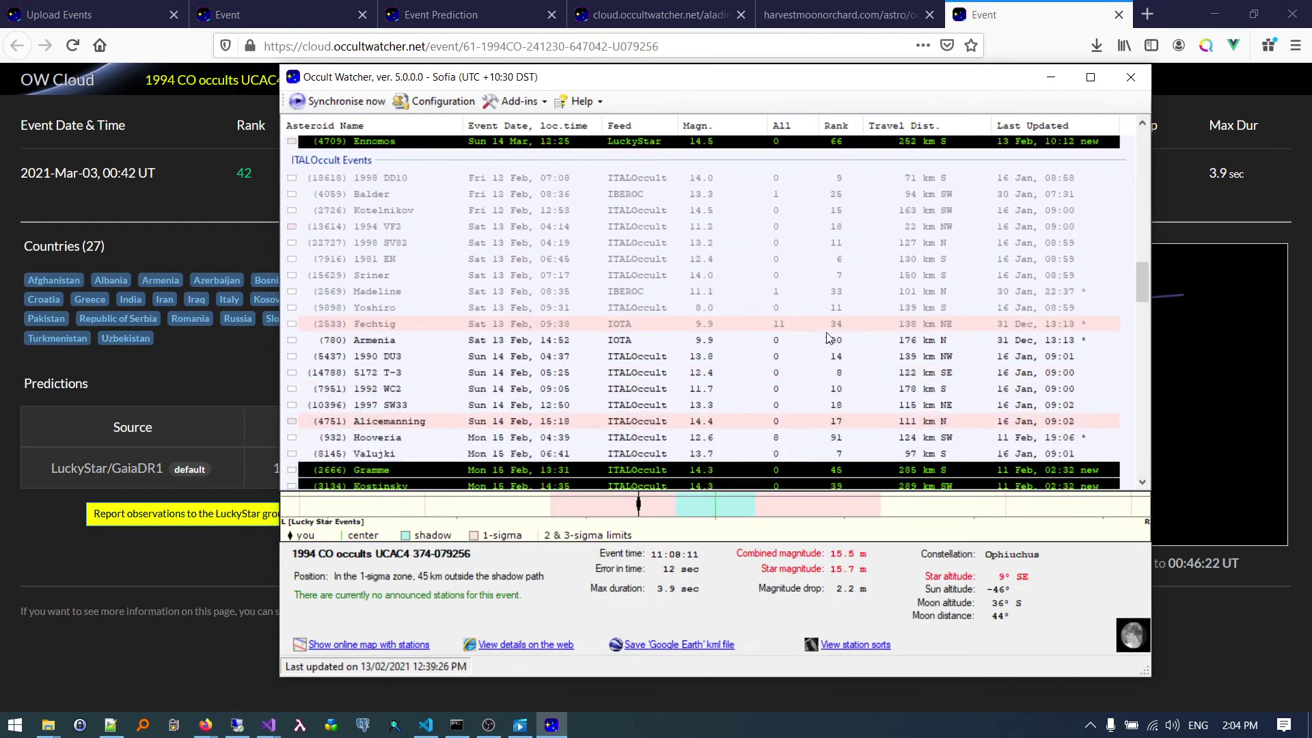
{"action": "scroll", "coordinate": [828, 332], "scroll_direction": "down", "scroll_amount": 2}
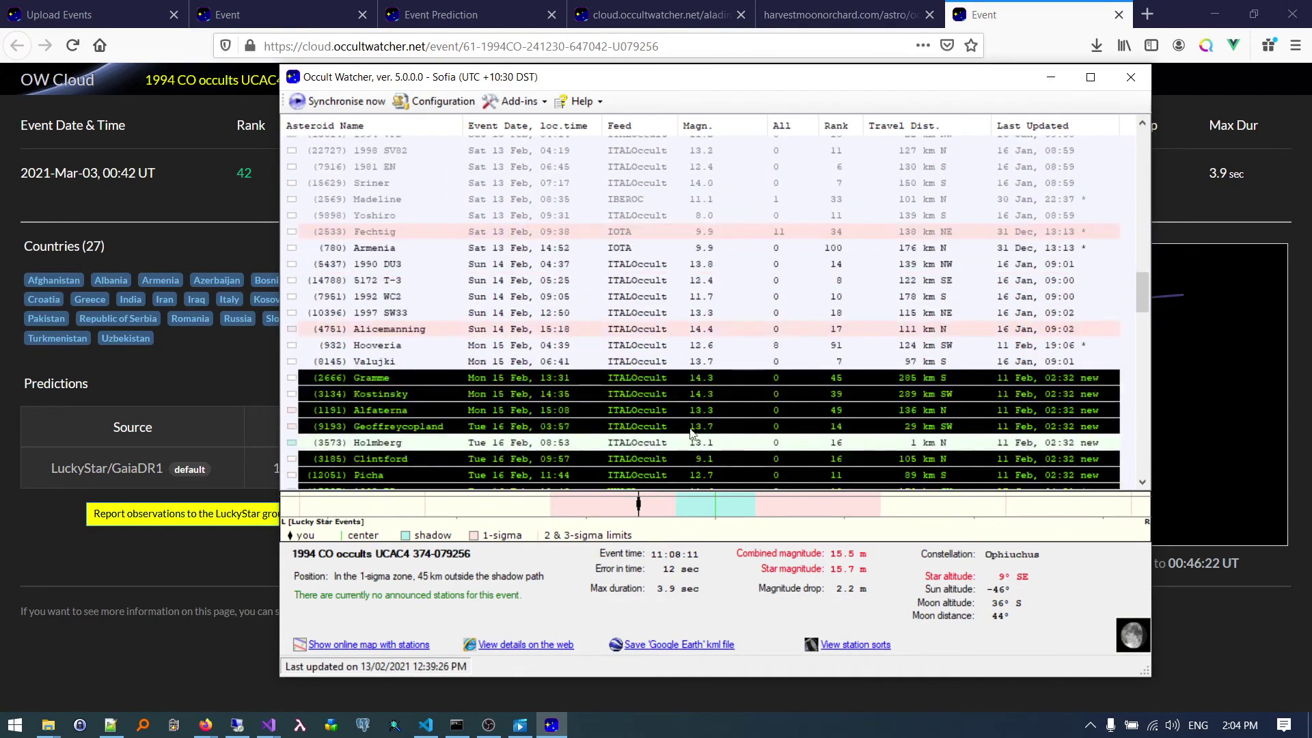
{"action": "left_click", "coordinate": [545, 446]}
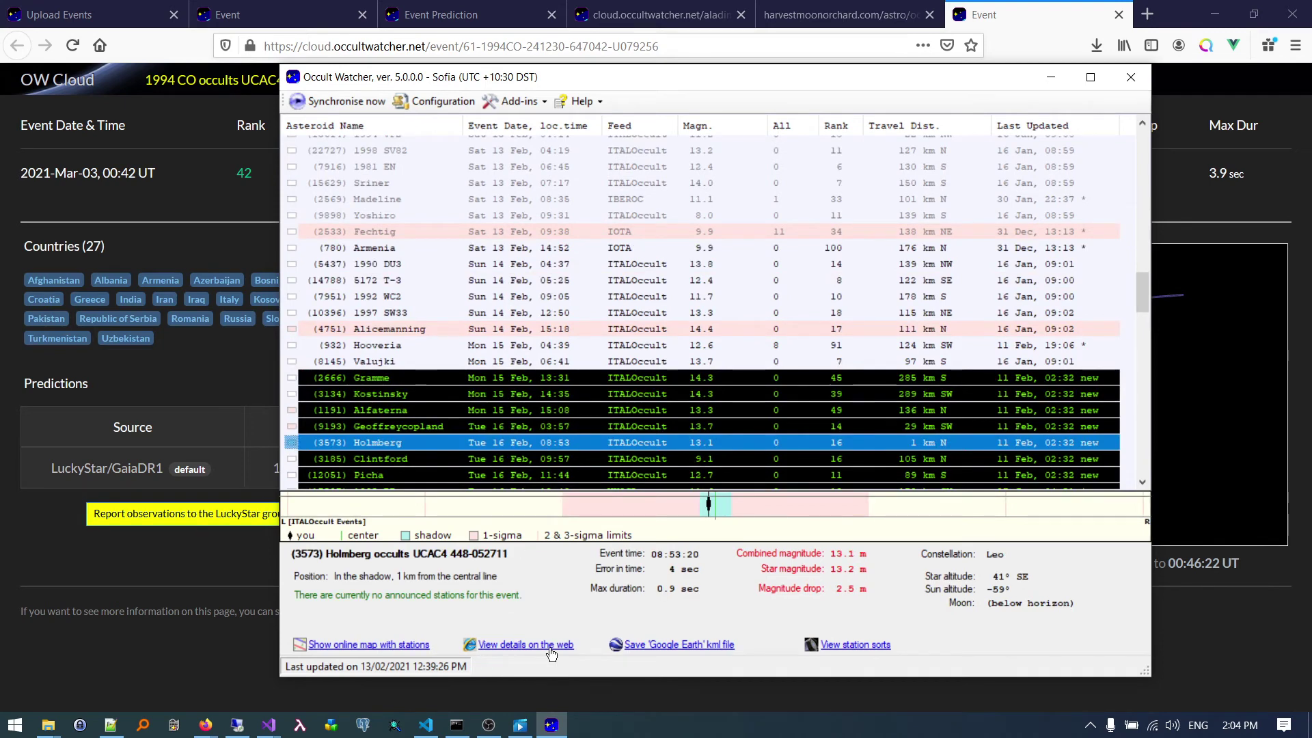
{"action": "left_click", "coordinate": [547, 645]}
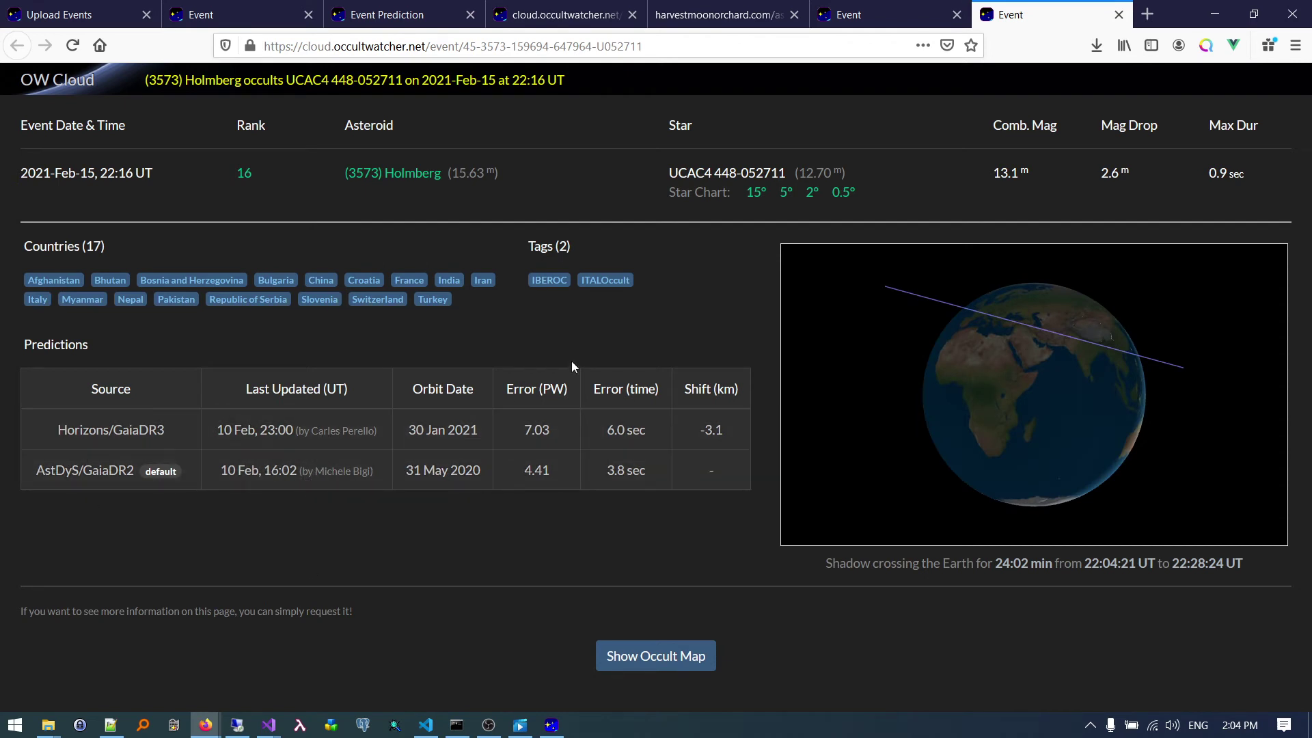
{"action": "mouse_move", "coordinate": [615, 280]}
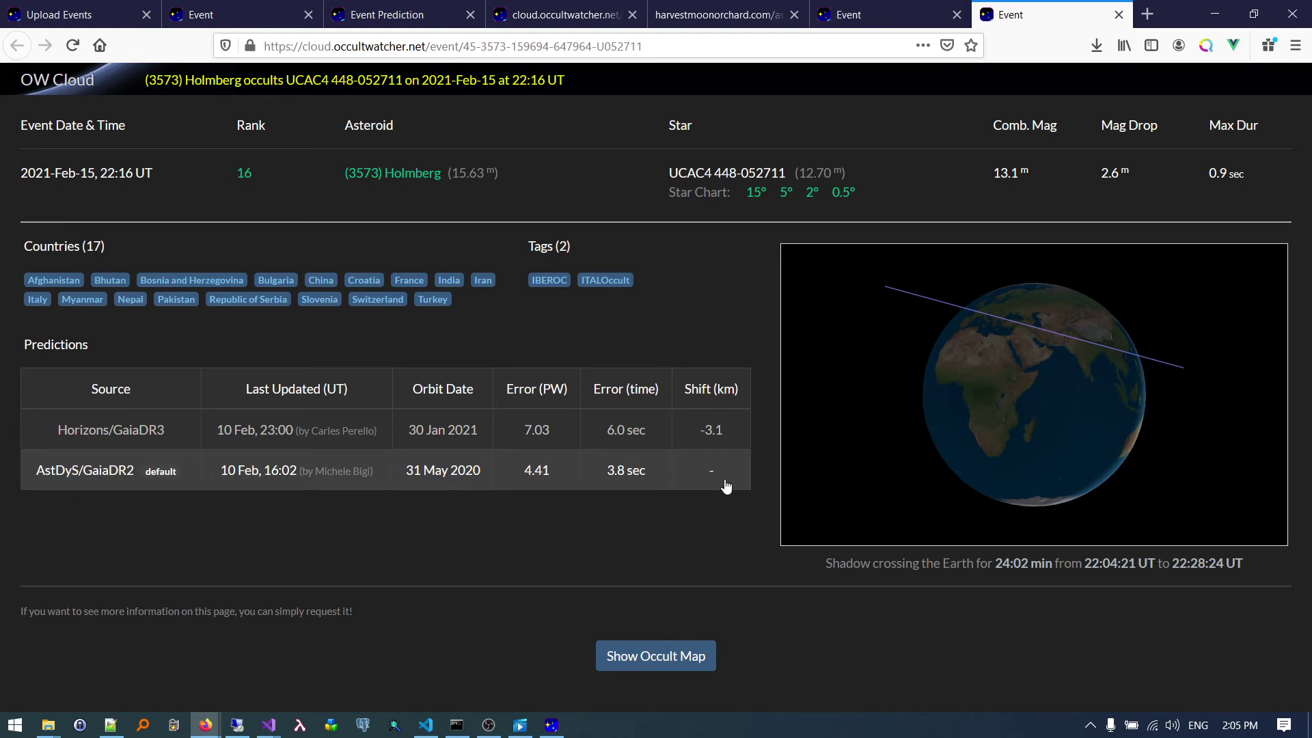
Look through the open Victoria event, prediction, star chart and low-magnitude feed pages, and return to the 1994 CO event page
{"action": "left_click", "coordinate": [239, 14]}
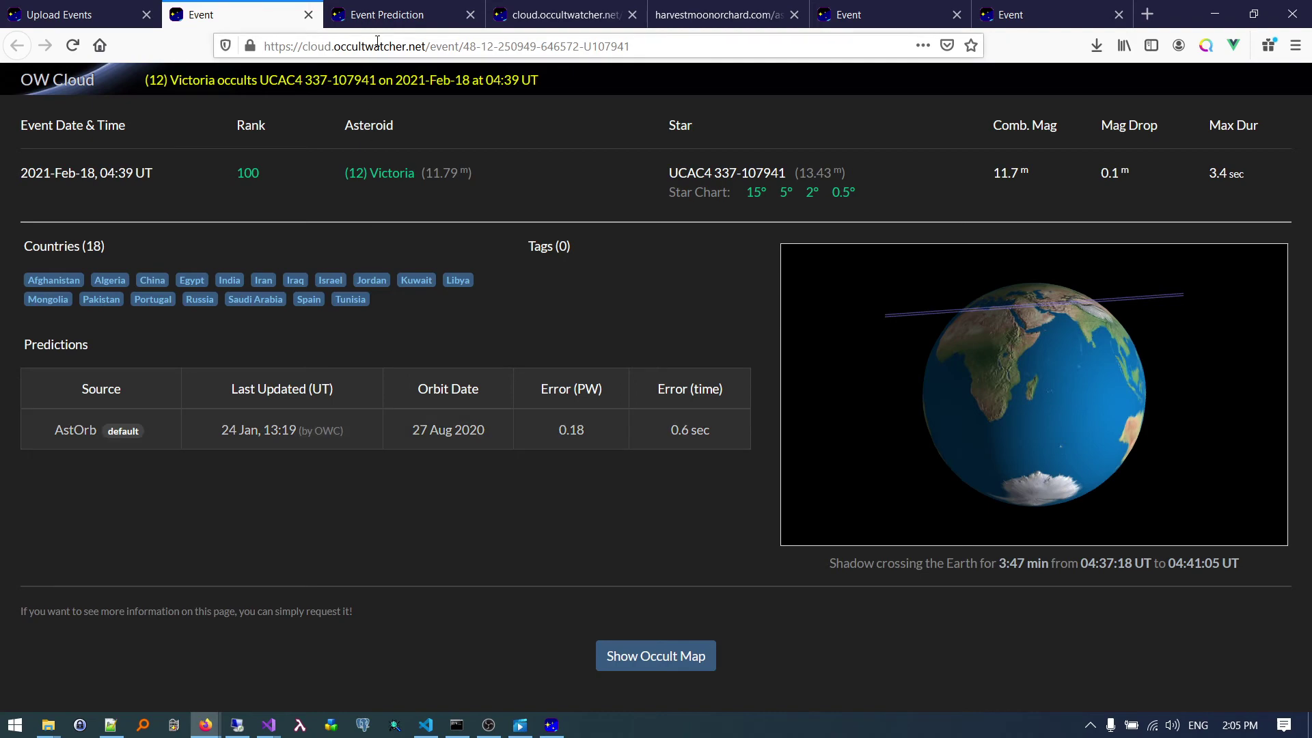
{"action": "left_click", "coordinate": [384, 15]}
{"action": "left_click", "coordinate": [550, 15]}
{"action": "left_click", "coordinate": [709, 15]}
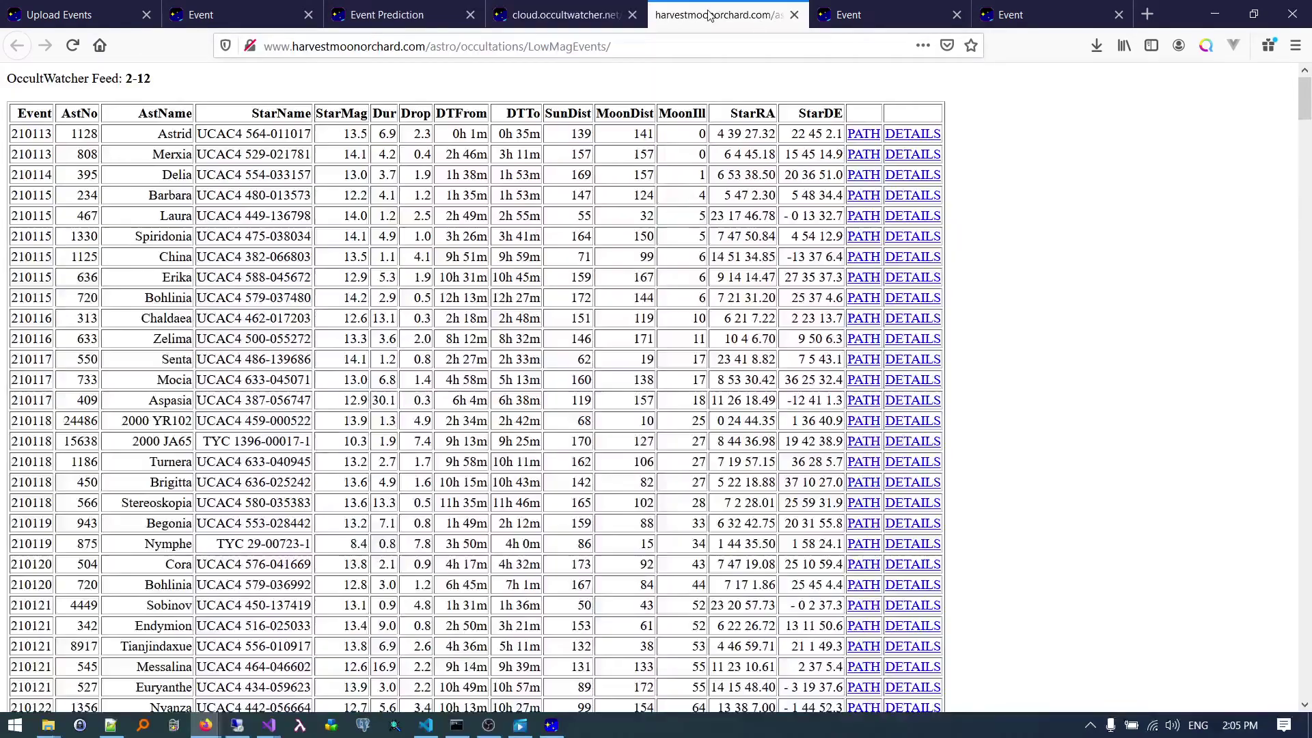
{"action": "left_click", "coordinate": [886, 20]}
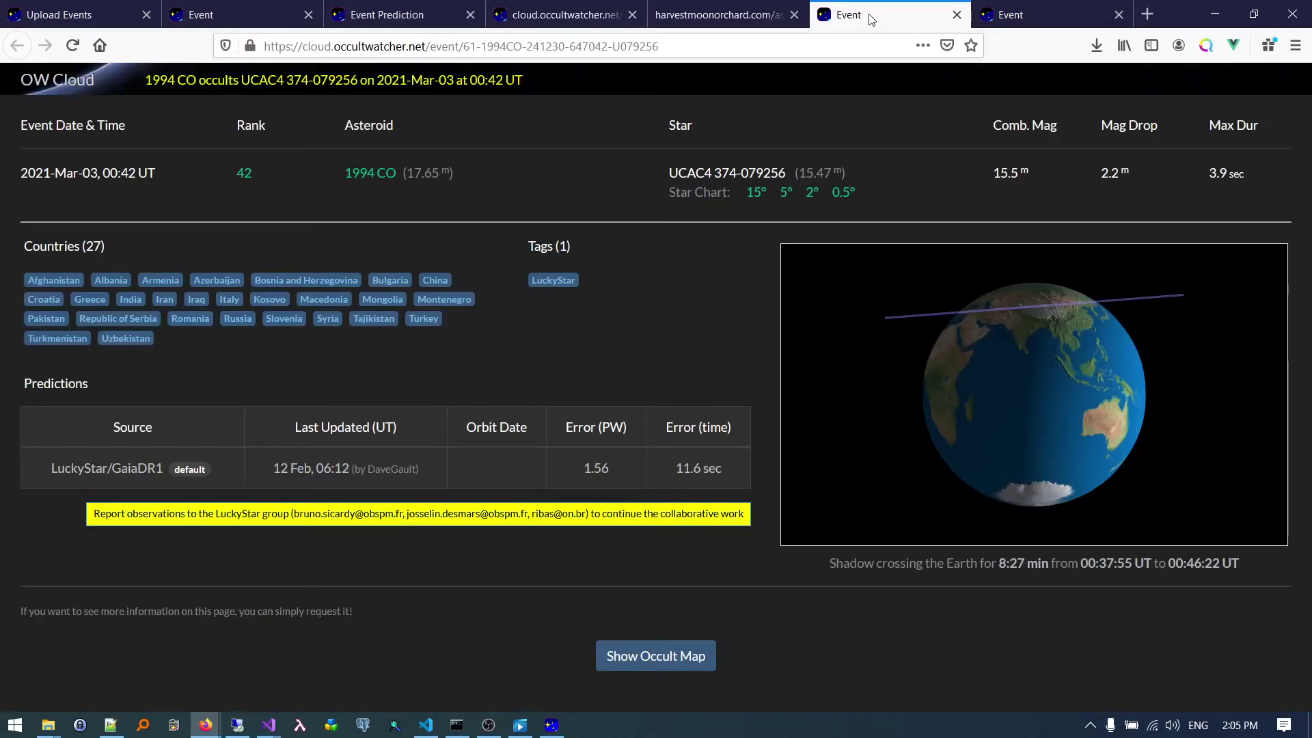
View the (3573) Holmberg and (12) Victoria event pages again, and return to the Upload Events page
{"action": "left_click", "coordinate": [1059, 6]}
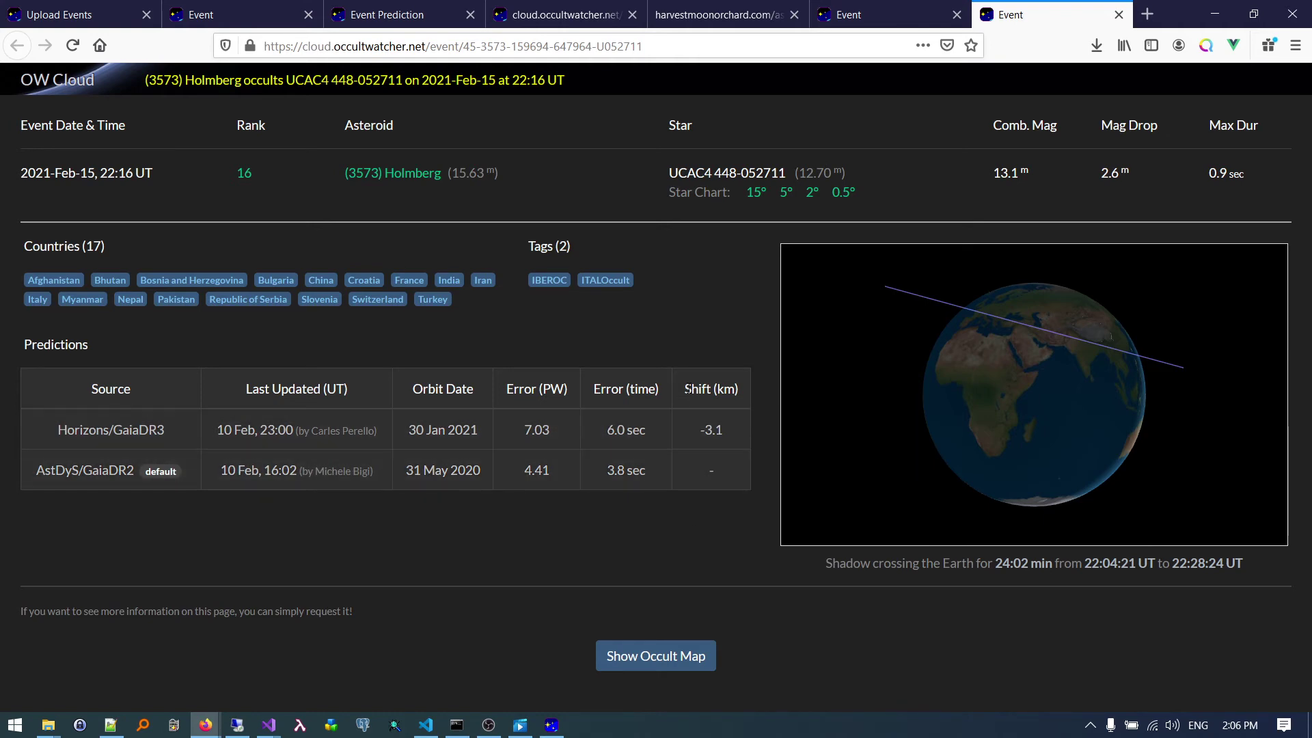
{"action": "left_click", "coordinate": [202, 14]}
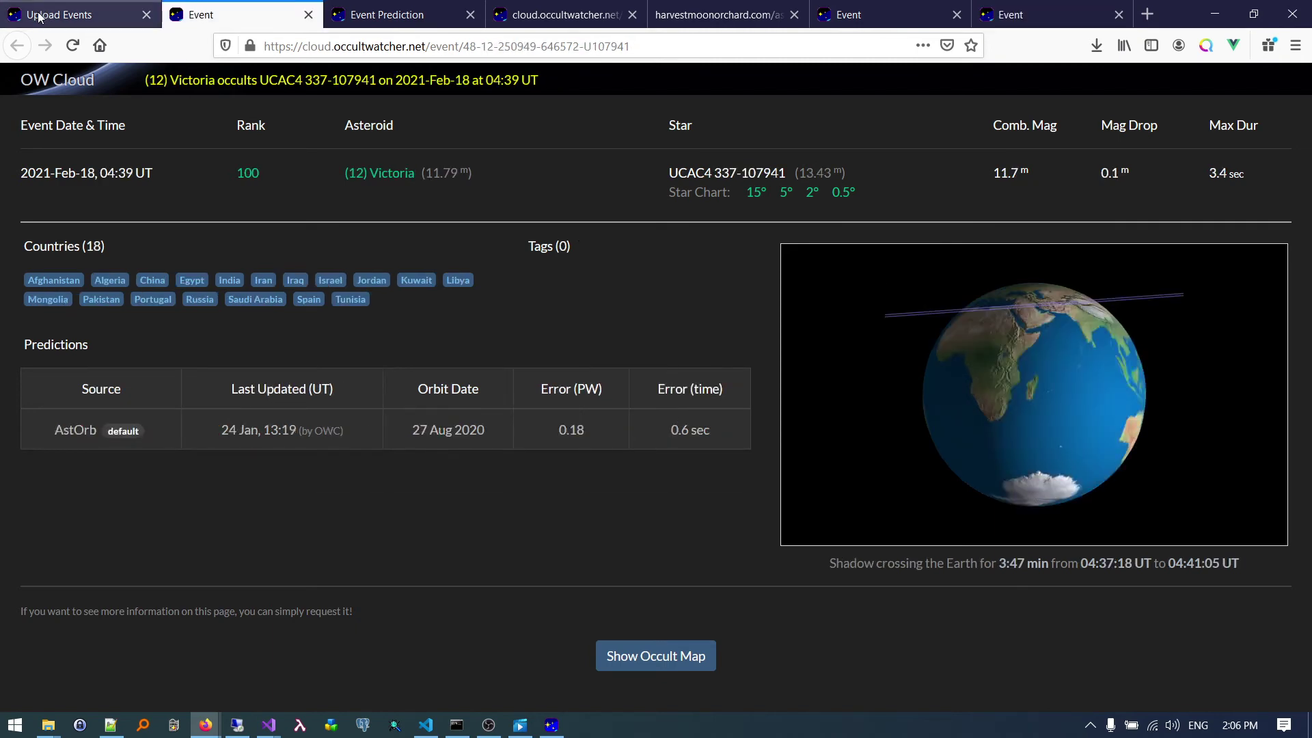
{"action": "left_click", "coordinate": [43, 15]}
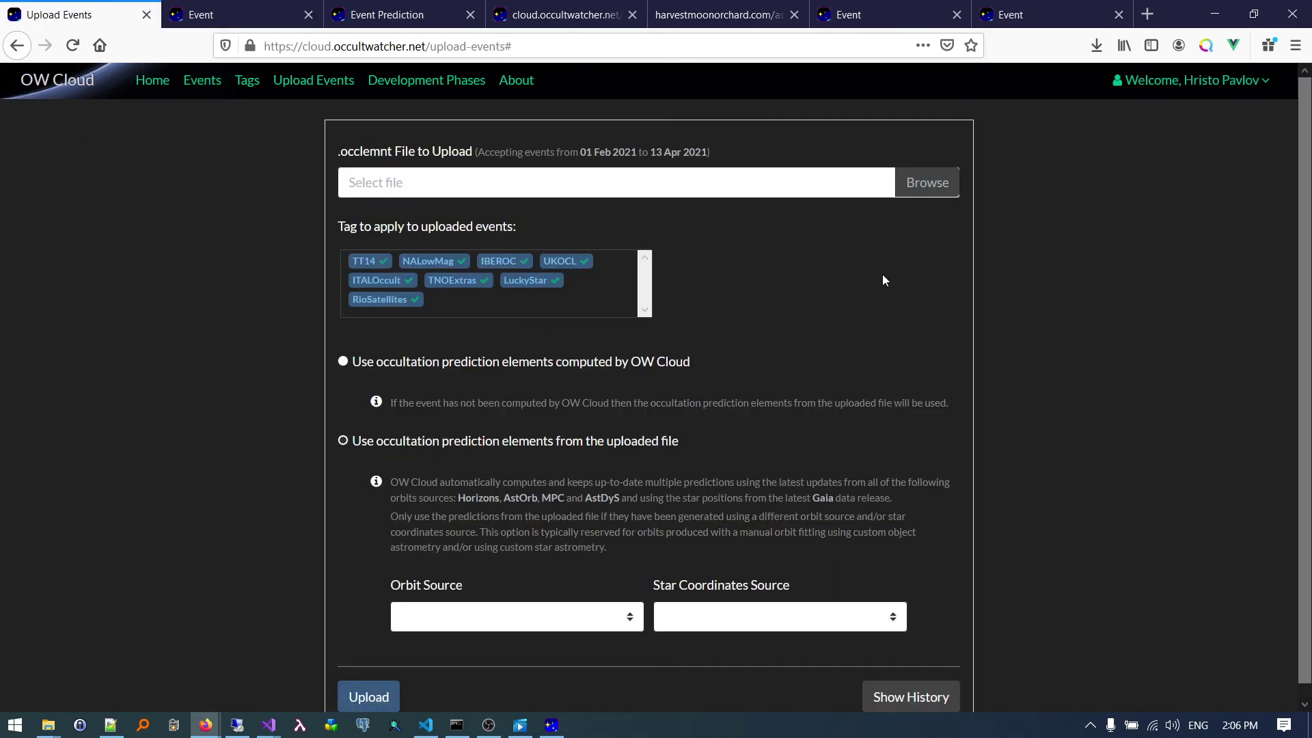
Open the Development Phases page, log out of OW Cloud, and reopen Development Phases as a signed-out visitor
{"action": "left_click", "coordinate": [441, 85]}
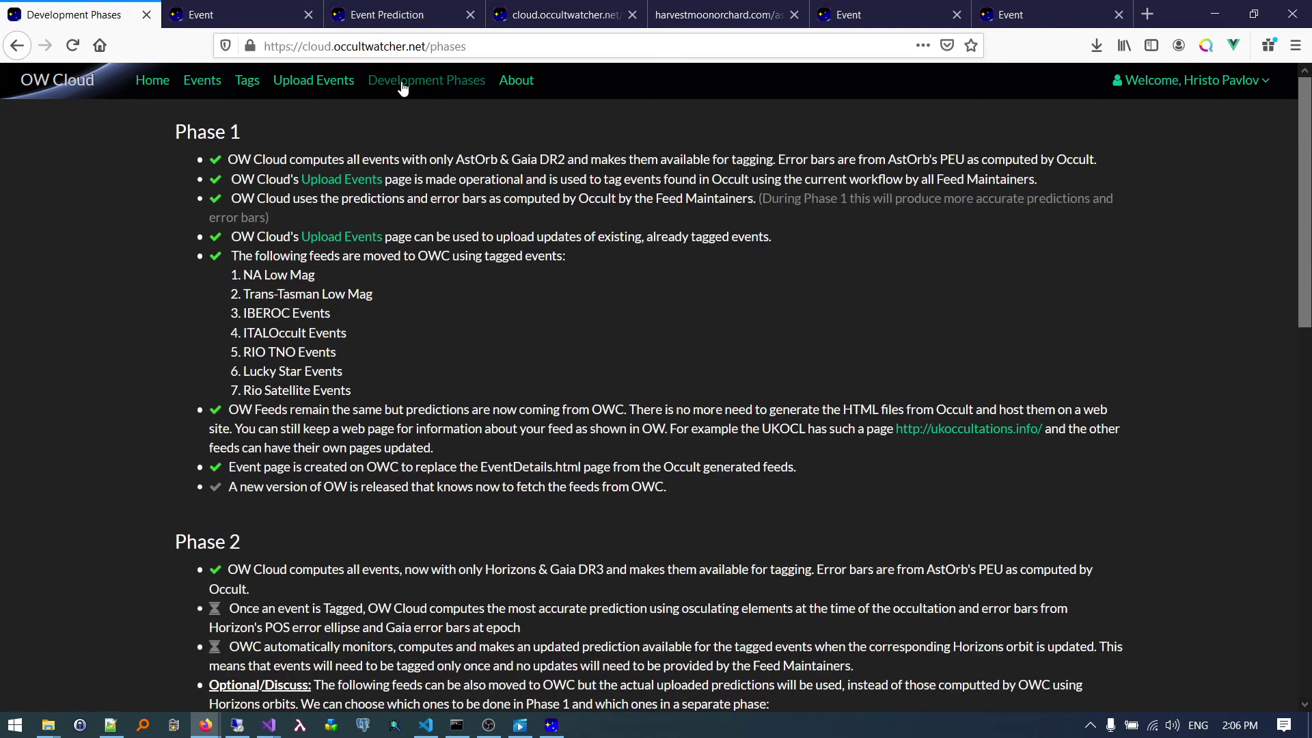
{"action": "left_click", "coordinate": [1260, 83]}
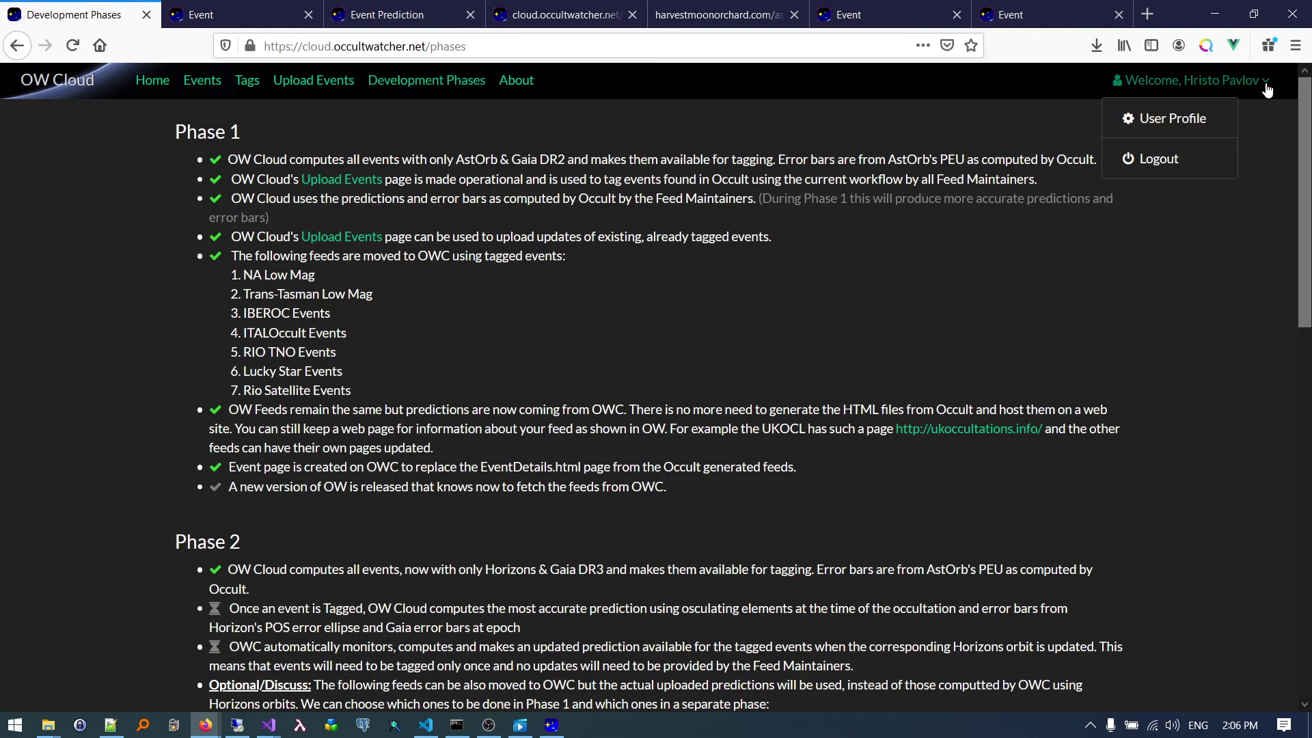
{"action": "left_click", "coordinate": [1148, 164]}
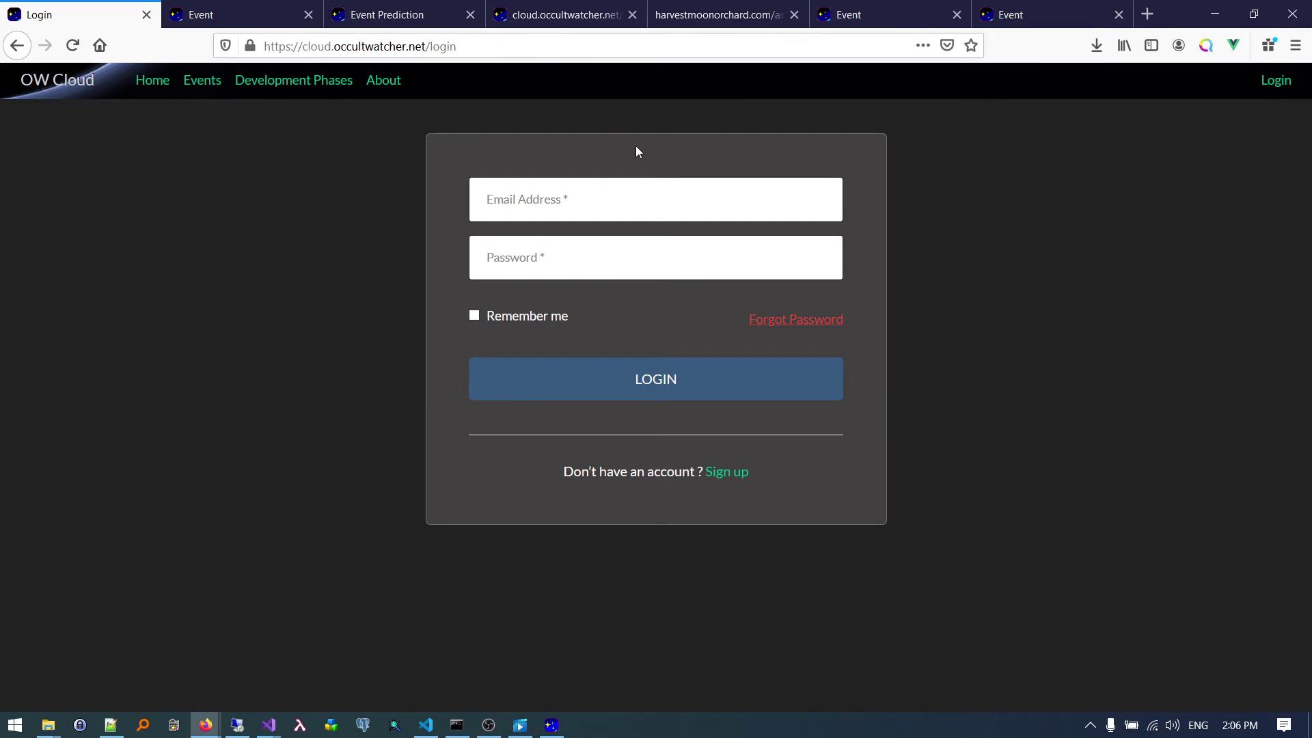
{"action": "left_click", "coordinate": [302, 82]}
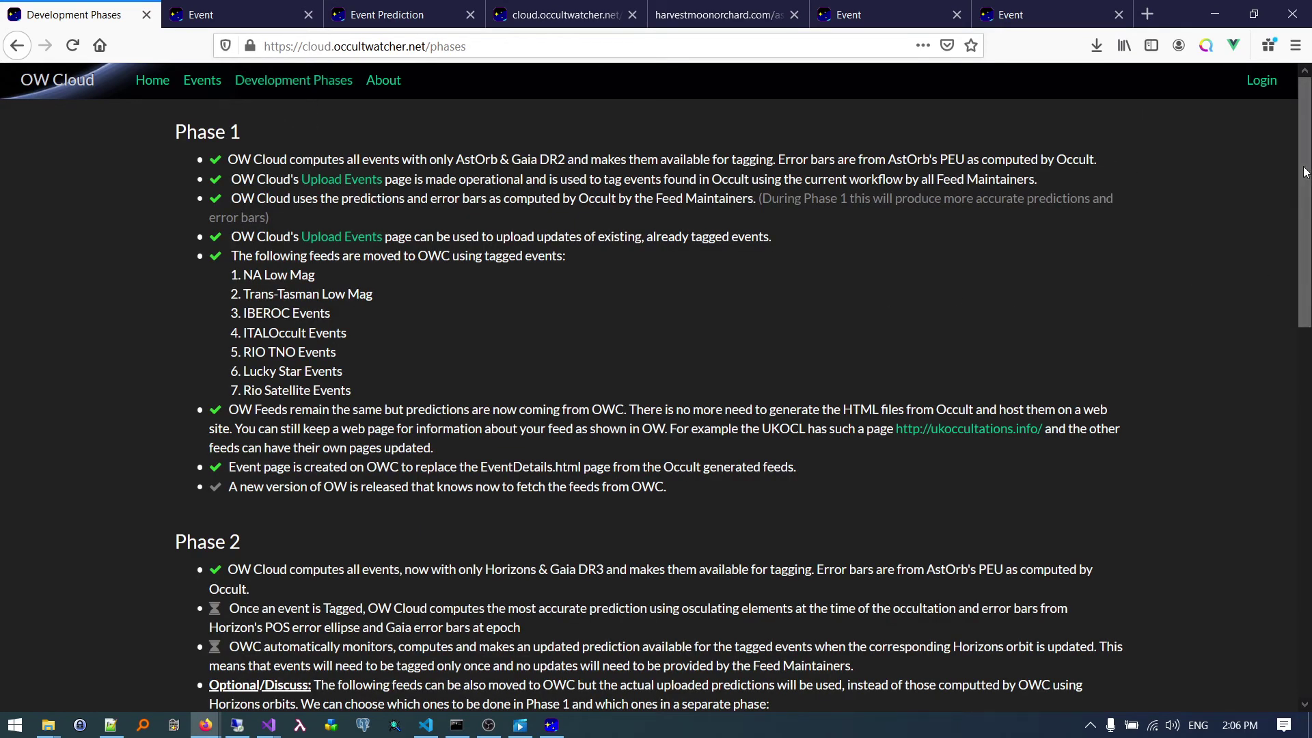
Highlight the Phase 1 item about releasing a new OW version that fetches feeds from OWC, and clear the highlight
{"action": "left_click_drag", "start_coordinate": [1306, 172], "coordinate": [1306, 123]}
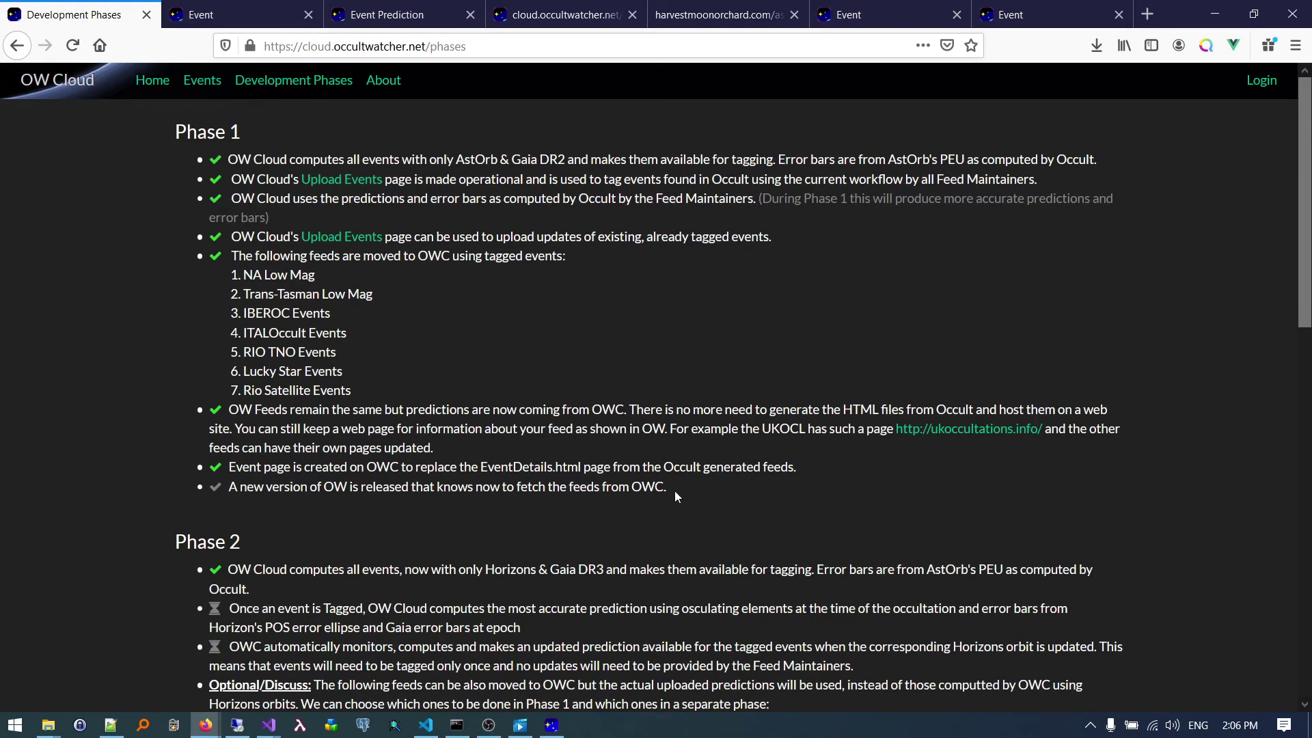
{"action": "left_click_drag", "start_coordinate": [674, 487], "coordinate": [227, 489]}
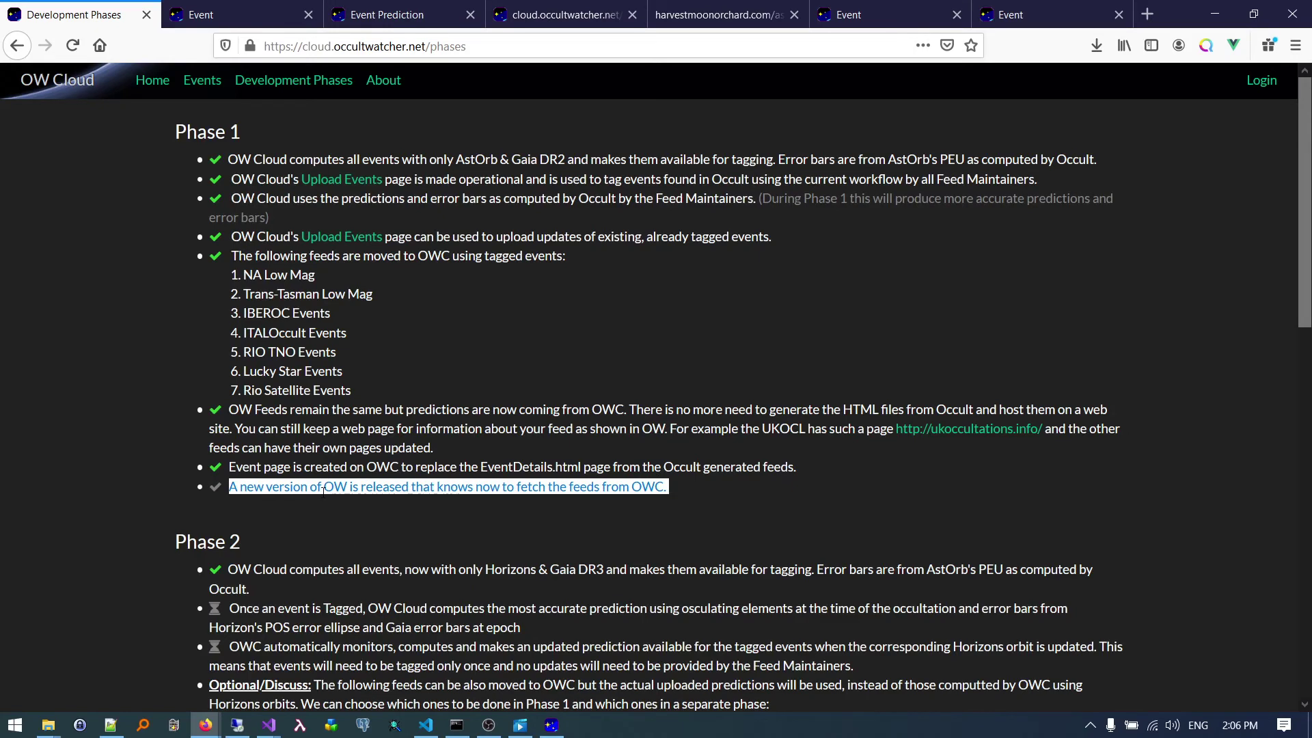
{"action": "scroll", "coordinate": [645, 512], "scroll_direction": "down", "scroll_amount": 2}
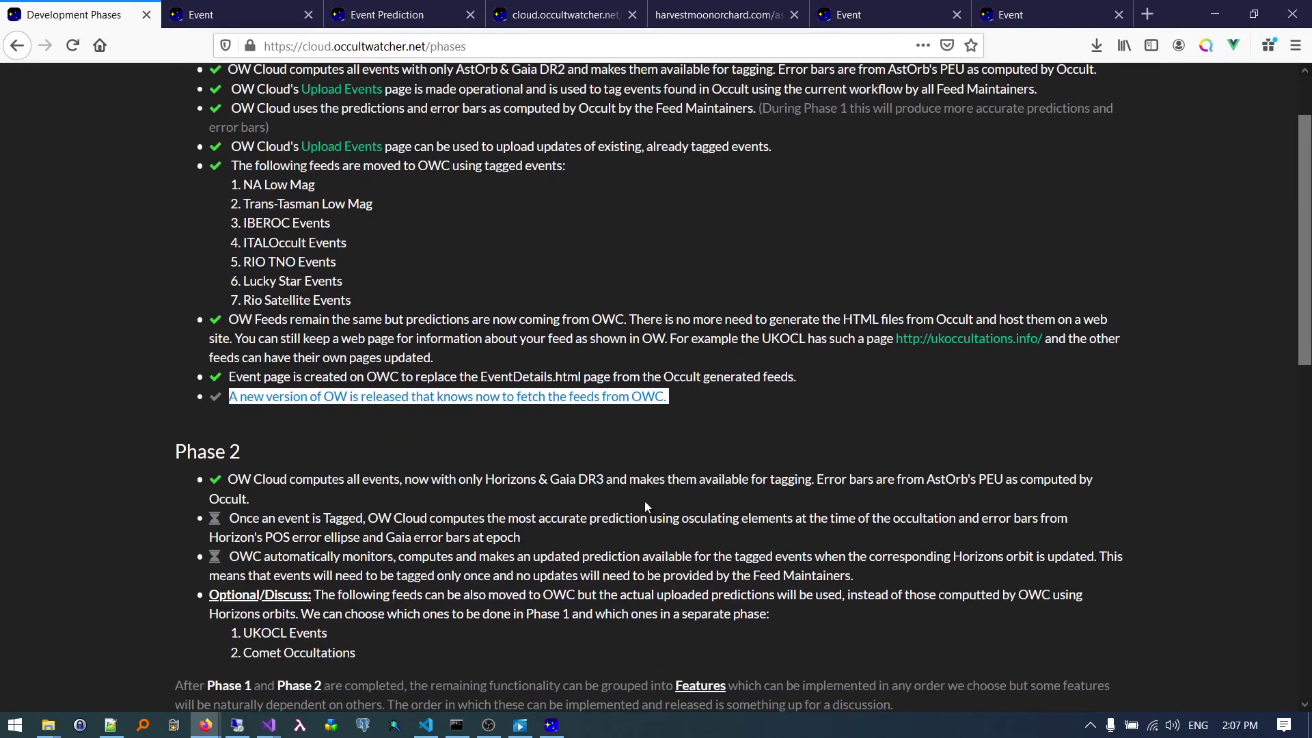
{"action": "left_click", "coordinate": [541, 432]}
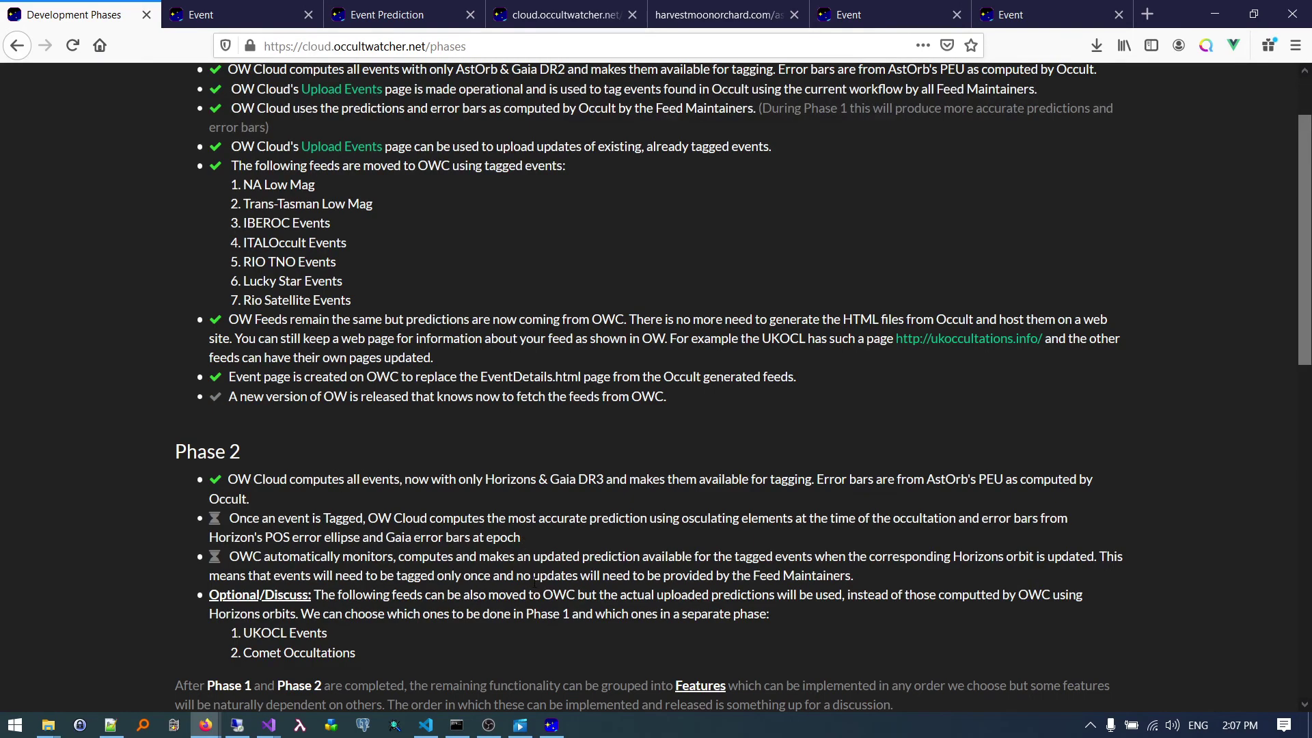
Read through the Phase 2 items and the planned features from MP-1 to OWW-1, and return to Phase 1
{"action": "scroll", "coordinate": [536, 591], "scroll_direction": "down", "scroll_amount": 5}
{"action": "scroll", "coordinate": [532, 560], "scroll_direction": "up", "scroll_amount": 1}
{"action": "scroll", "coordinate": [391, 537], "scroll_direction": "down", "scroll_amount": 6}
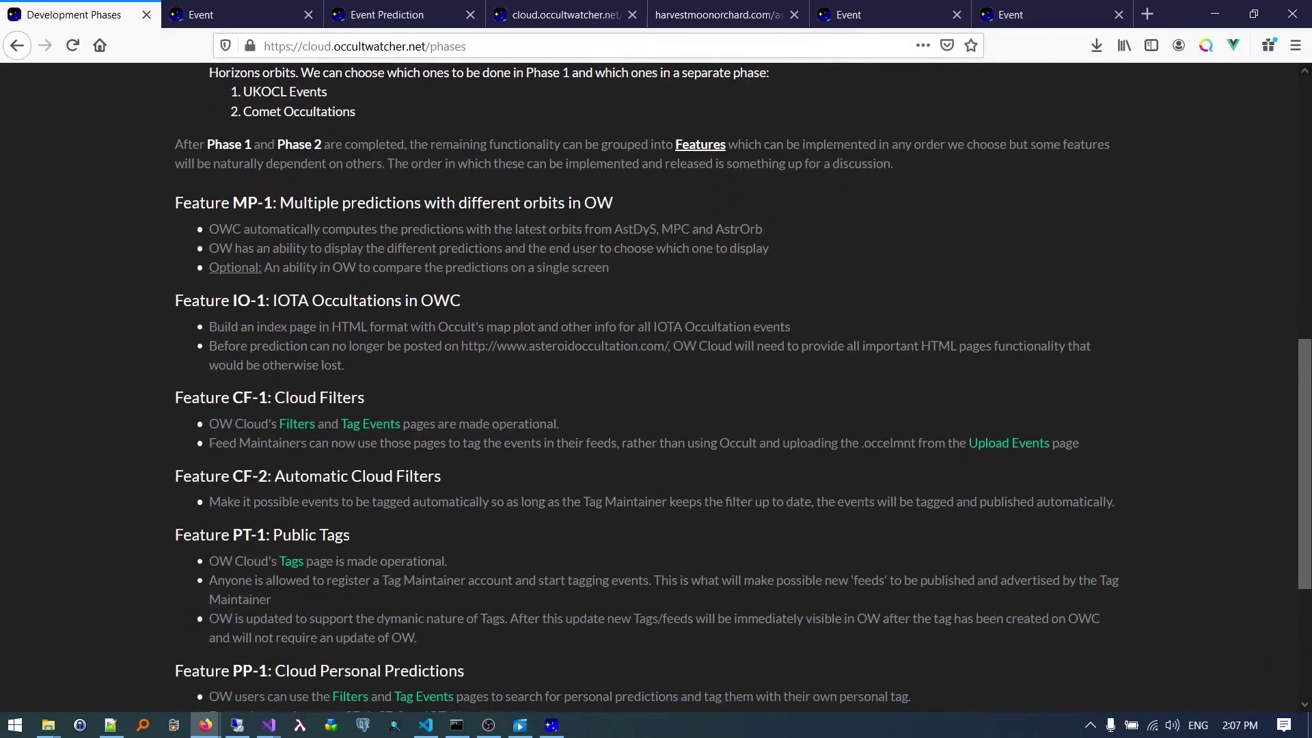
{"action": "left_click_drag", "start_coordinate": [1304, 386], "coordinate": [1306, 339]}
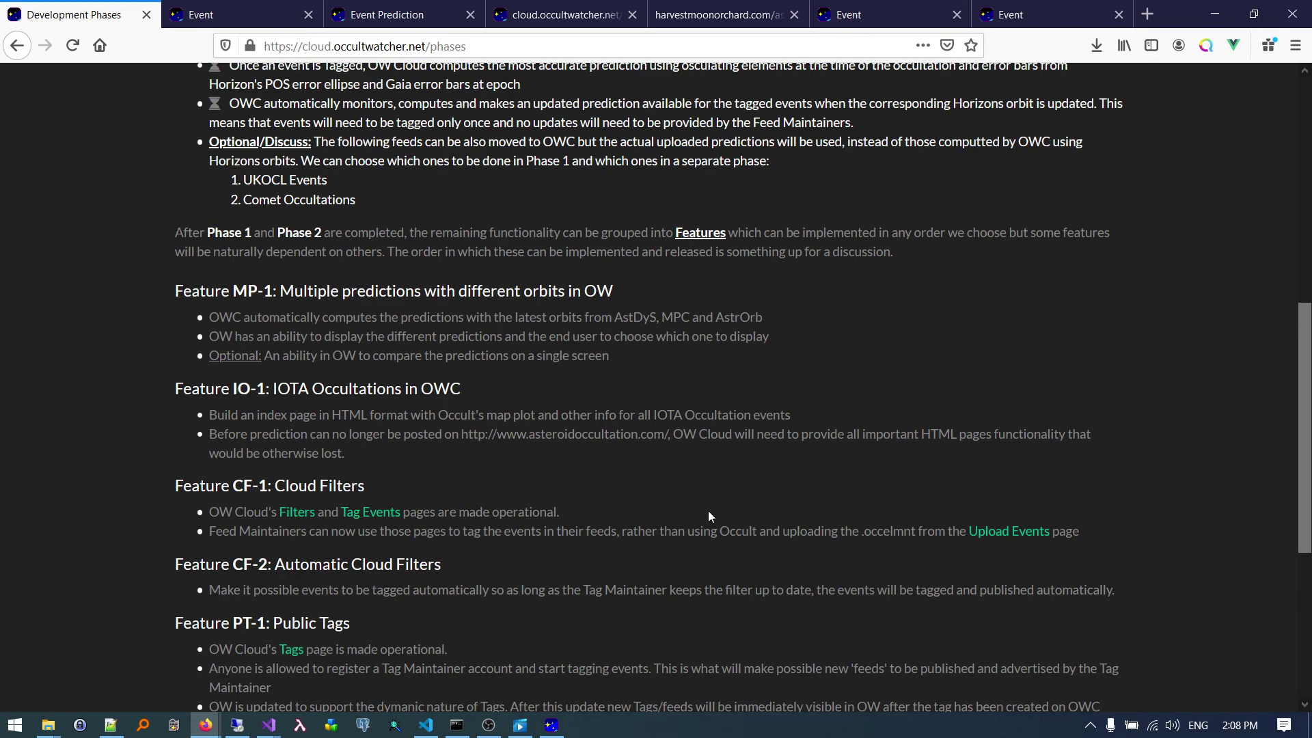
{"action": "key", "text": "Home"}
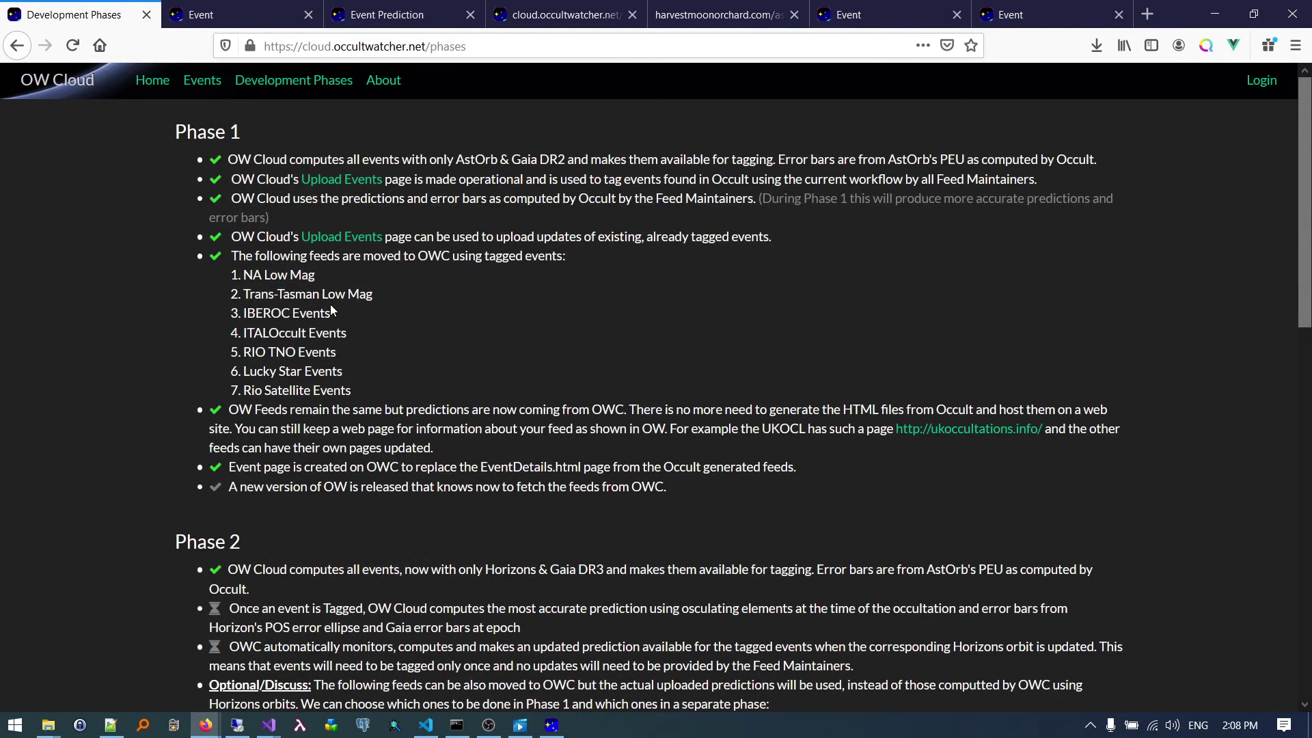
{"action": "scroll", "coordinate": [422, 278], "scroll_direction": "down", "scroll_amount": 10}
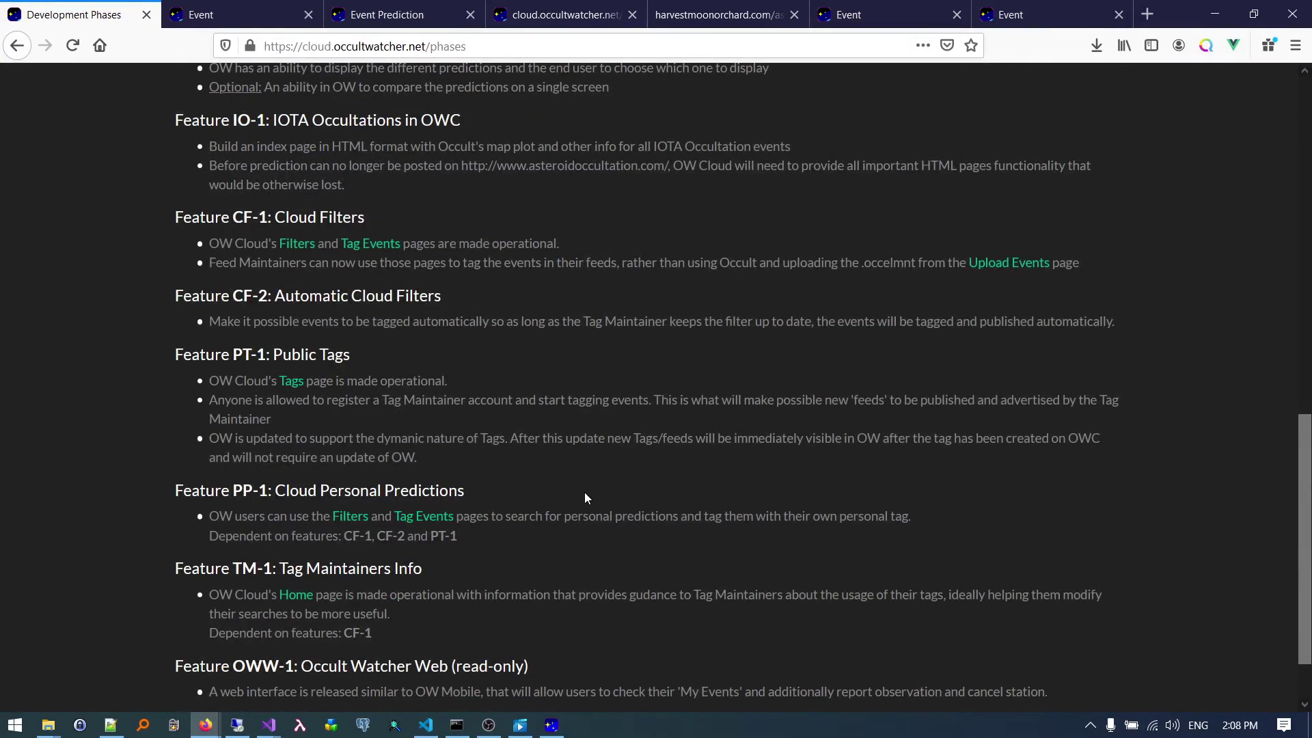
{"action": "scroll", "coordinate": [585, 495], "scroll_direction": "up", "scroll_amount": 7}
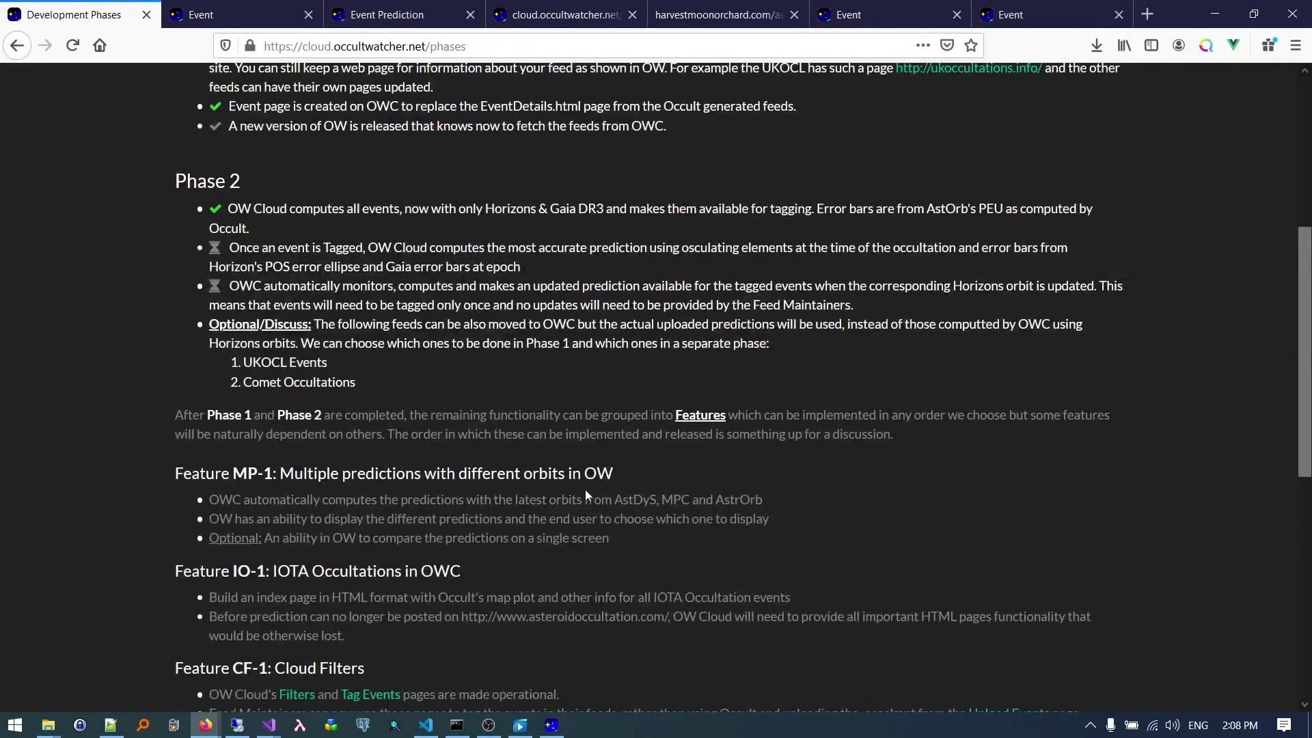
{"action": "scroll", "coordinate": [586, 491], "scroll_direction": "up", "scroll_amount": 5}
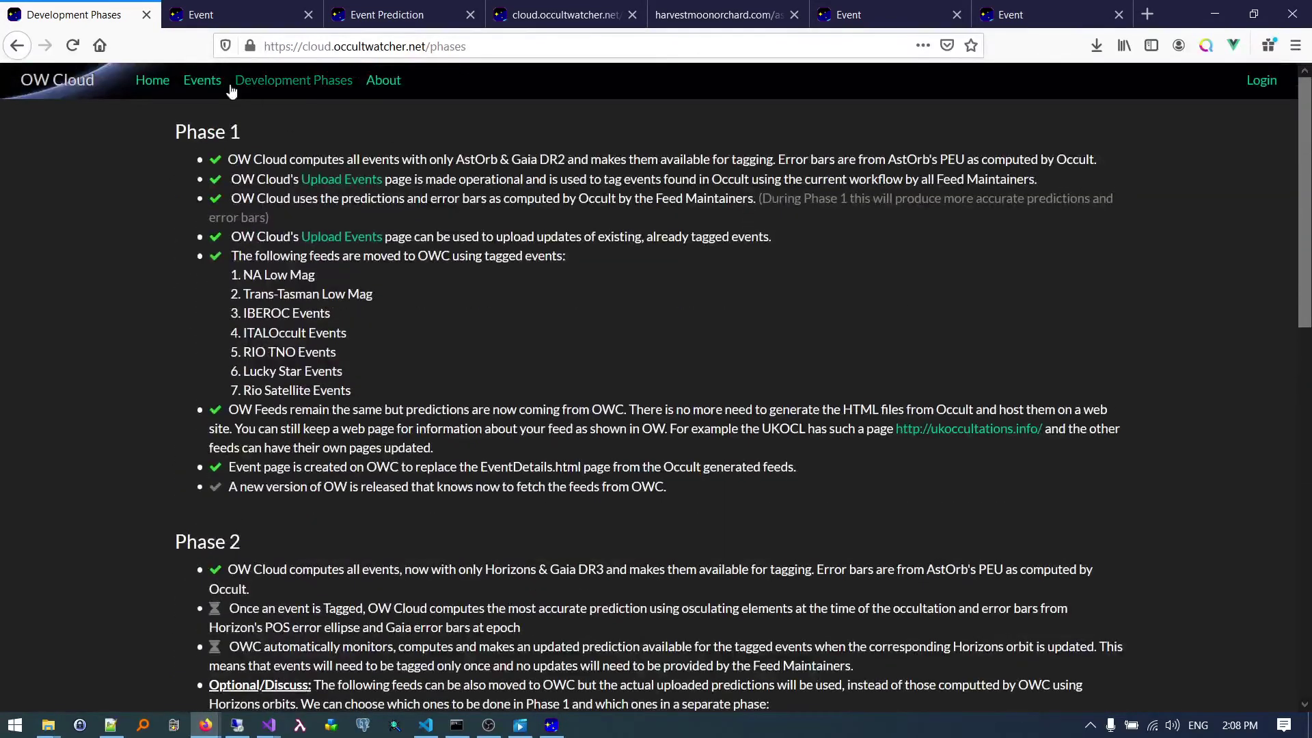
Open the event search page, bring up the Occult Watcher window over it for comparison, and return to the search page
{"action": "left_click", "coordinate": [202, 83]}
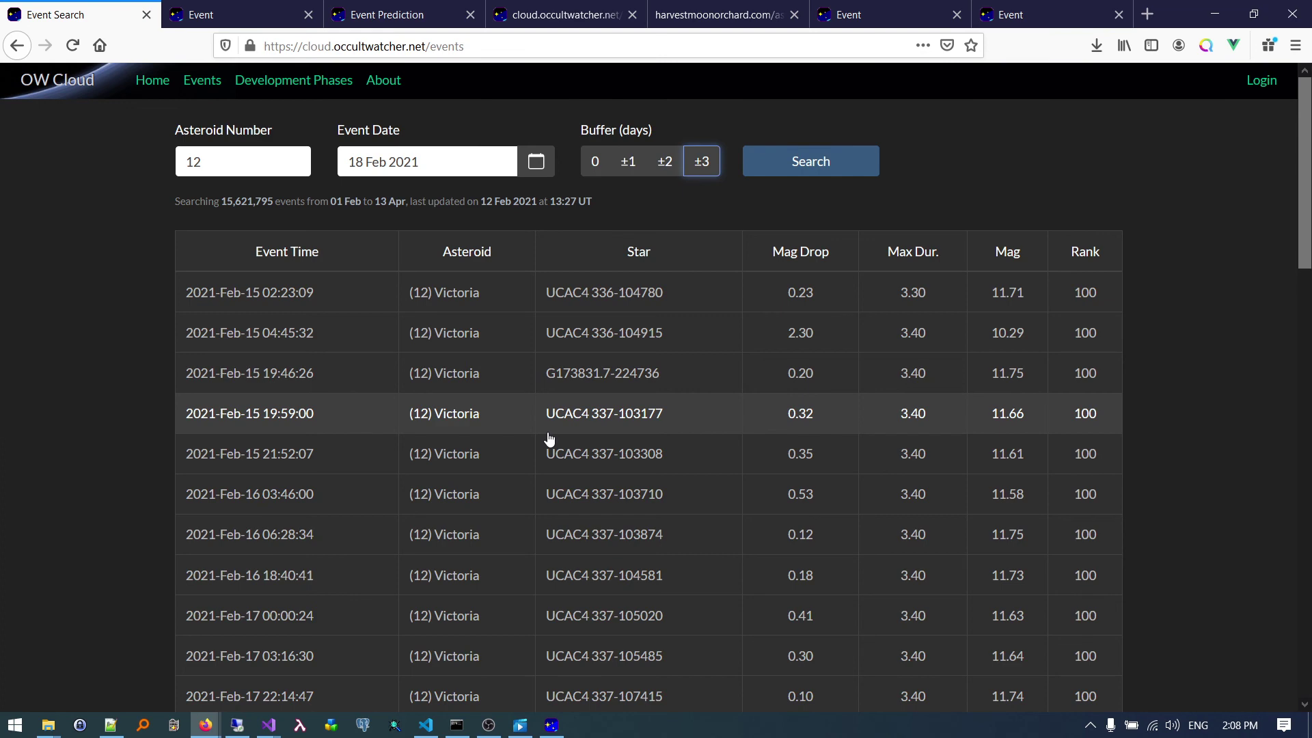
{"action": "left_click", "coordinate": [551, 725]}
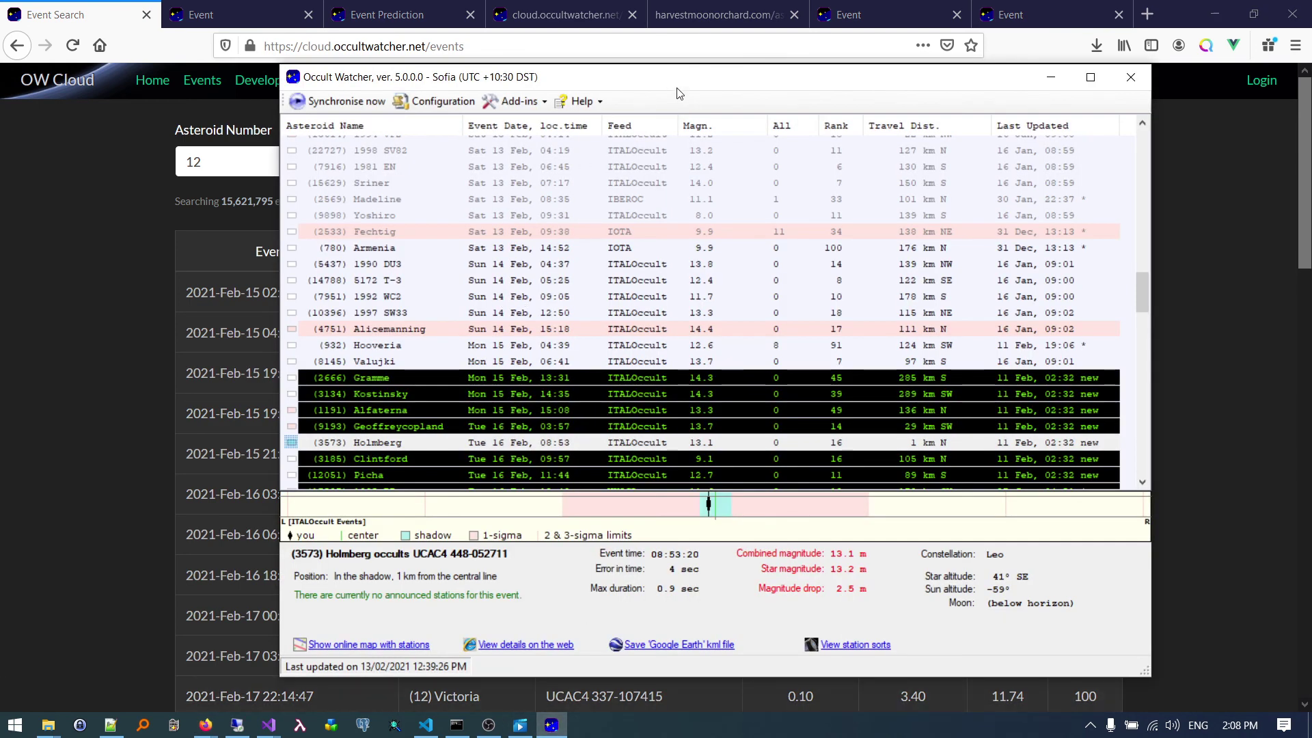
{"action": "left_click_drag", "start_coordinate": [680, 93], "coordinate": [748, 130]}
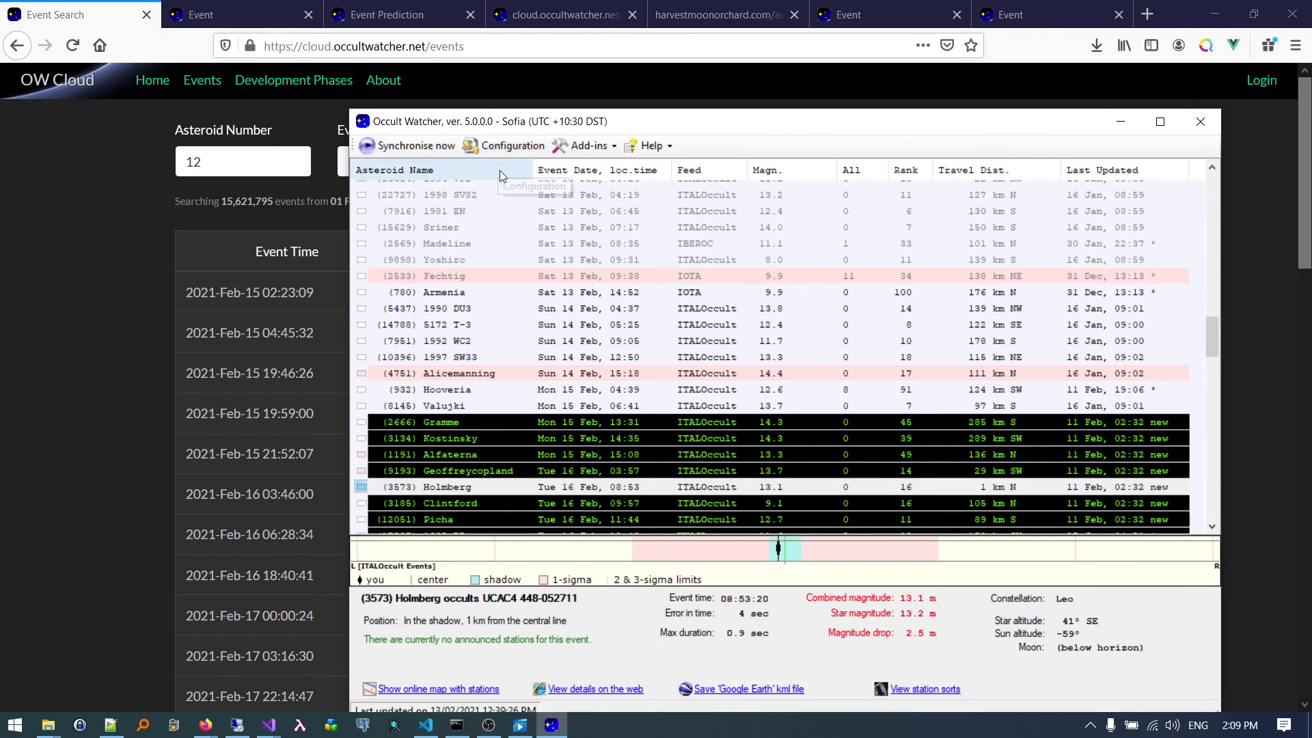
{"action": "left_click", "coordinate": [111, 373]}
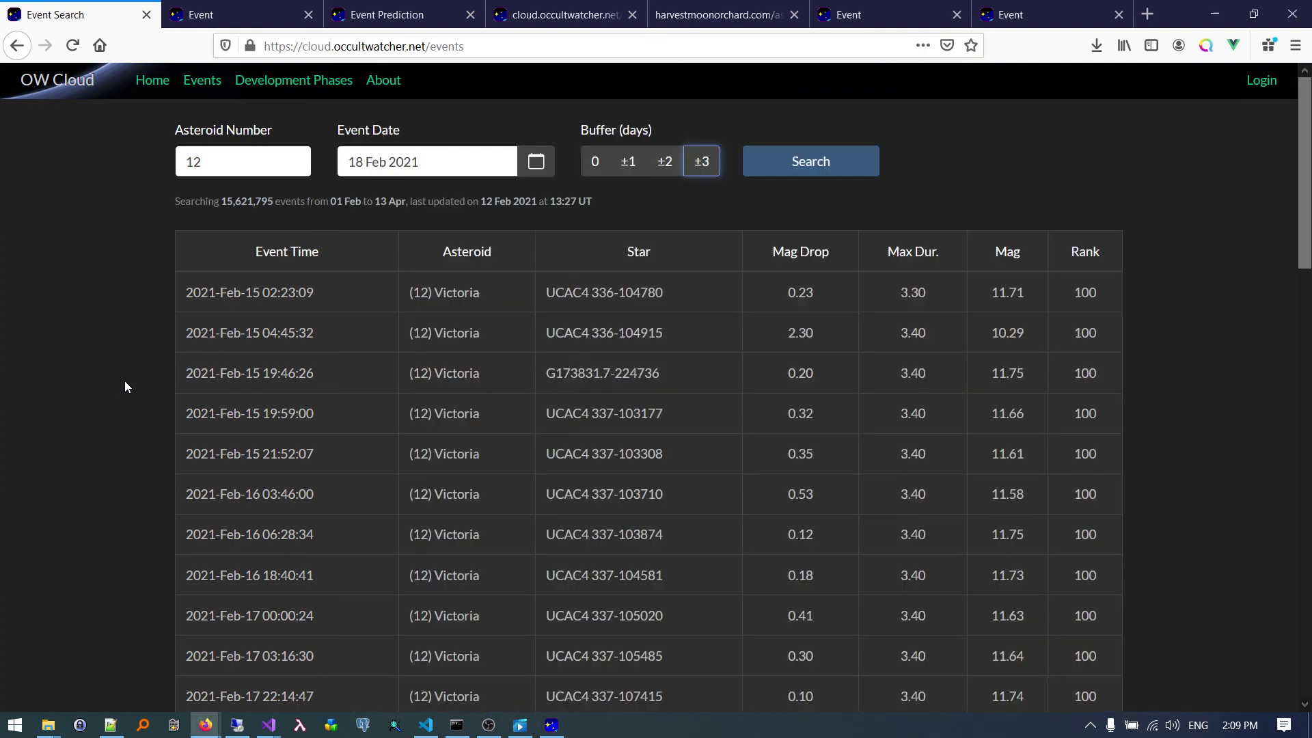
Look through the listed (12) Victoria events and check the current date on the system clock
{"action": "scroll", "coordinate": [688, 580], "scroll_direction": "down", "scroll_amount": 10}
{"action": "scroll", "coordinate": [691, 593], "scroll_direction": "up", "scroll_amount": 10}
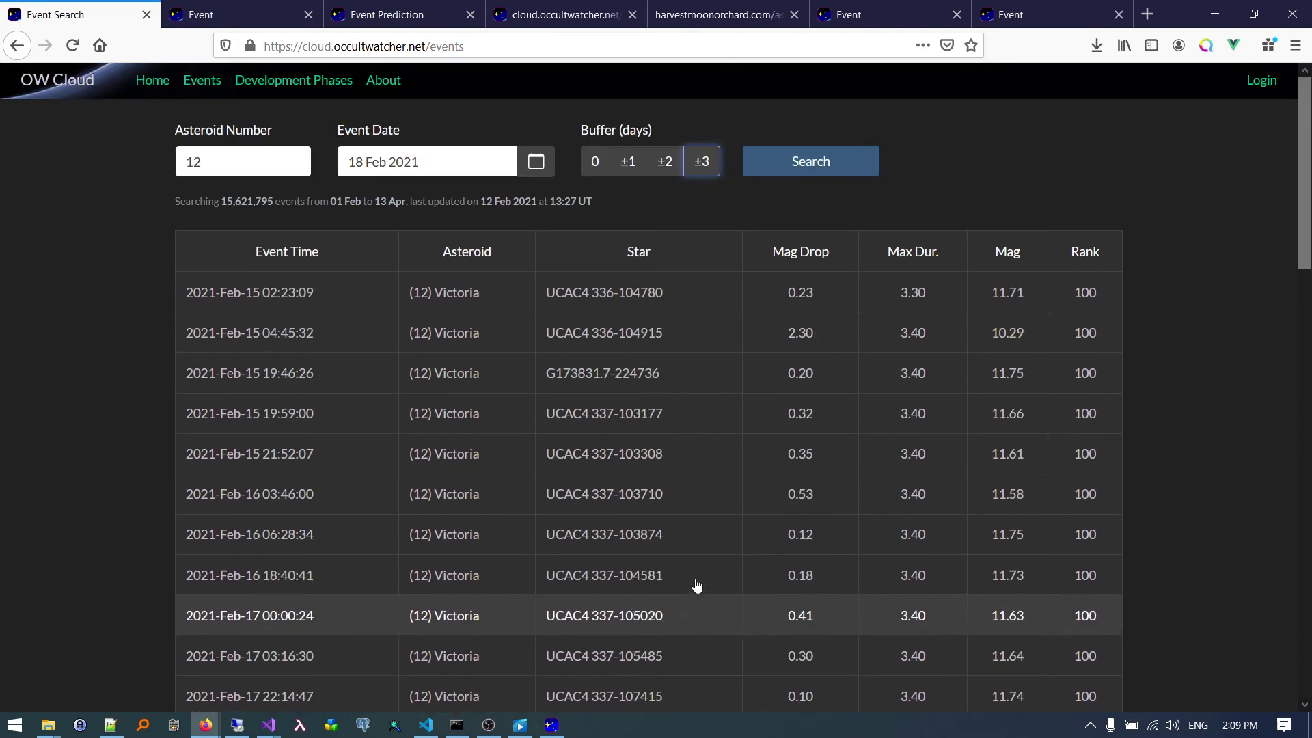
{"action": "mouse_move", "coordinate": [1244, 727]}
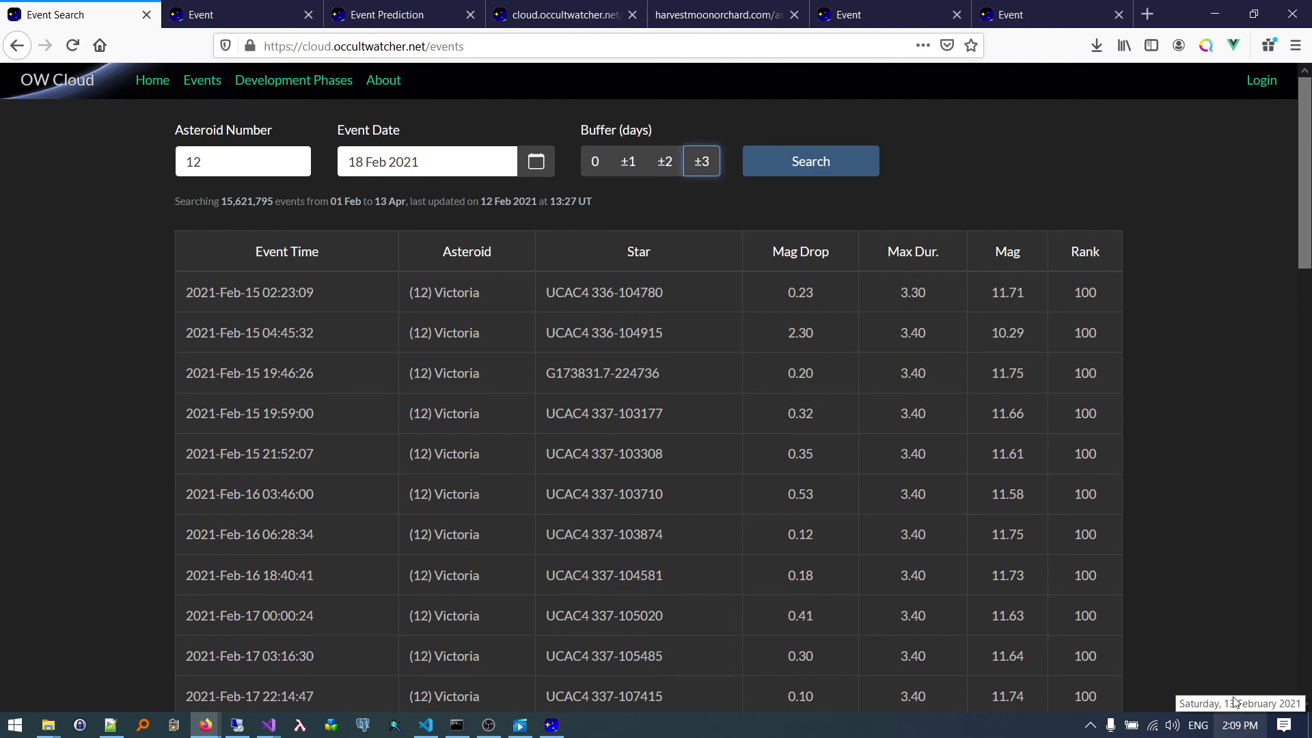
Reopen the Development Phases page and review Phase 1, Phase 2 and the planned feature list once more
{"action": "left_click", "coordinate": [309, 80]}
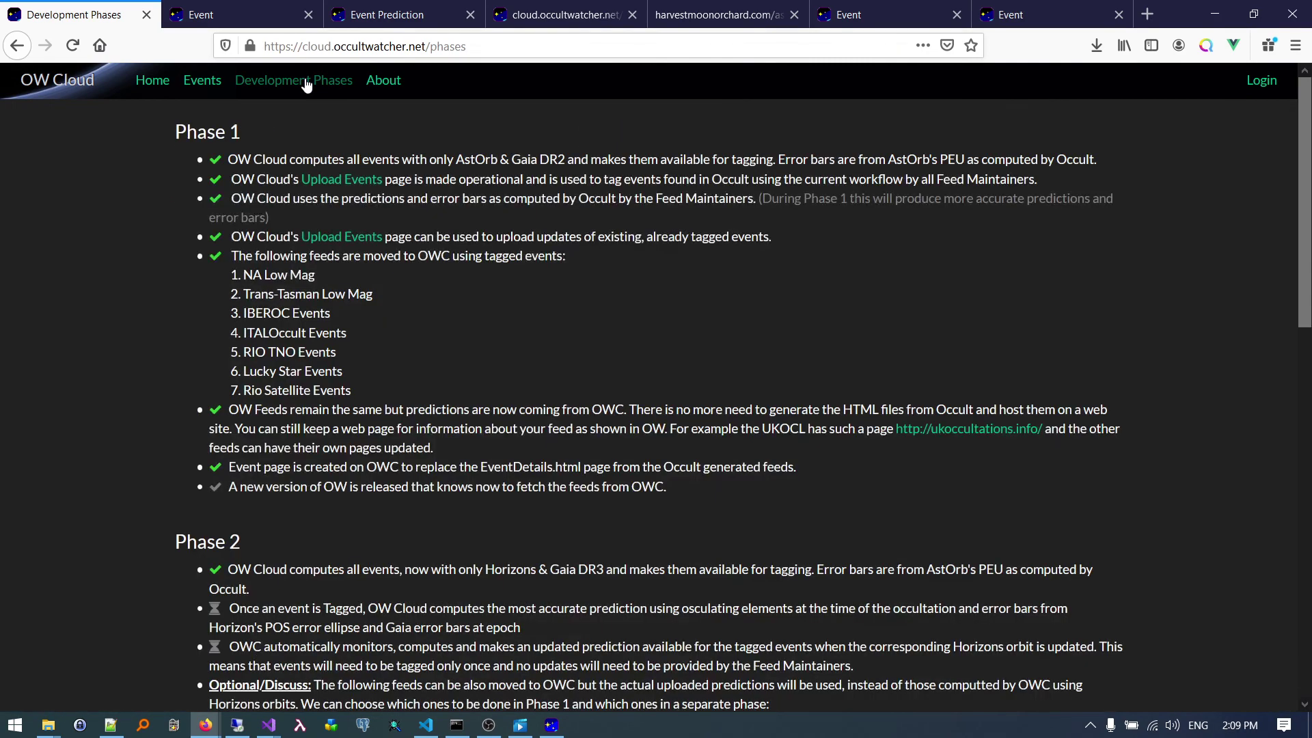
{"action": "scroll", "coordinate": [473, 530], "scroll_direction": "down", "scroll_amount": 5}
{"action": "scroll", "coordinate": [488, 542], "scroll_direction": "up", "scroll_amount": 15}
{"action": "scroll", "coordinate": [508, 539], "scroll_direction": "down", "scroll_amount": 10}
{"action": "scroll", "coordinate": [510, 527], "scroll_direction": "up", "scroll_amount": 7}
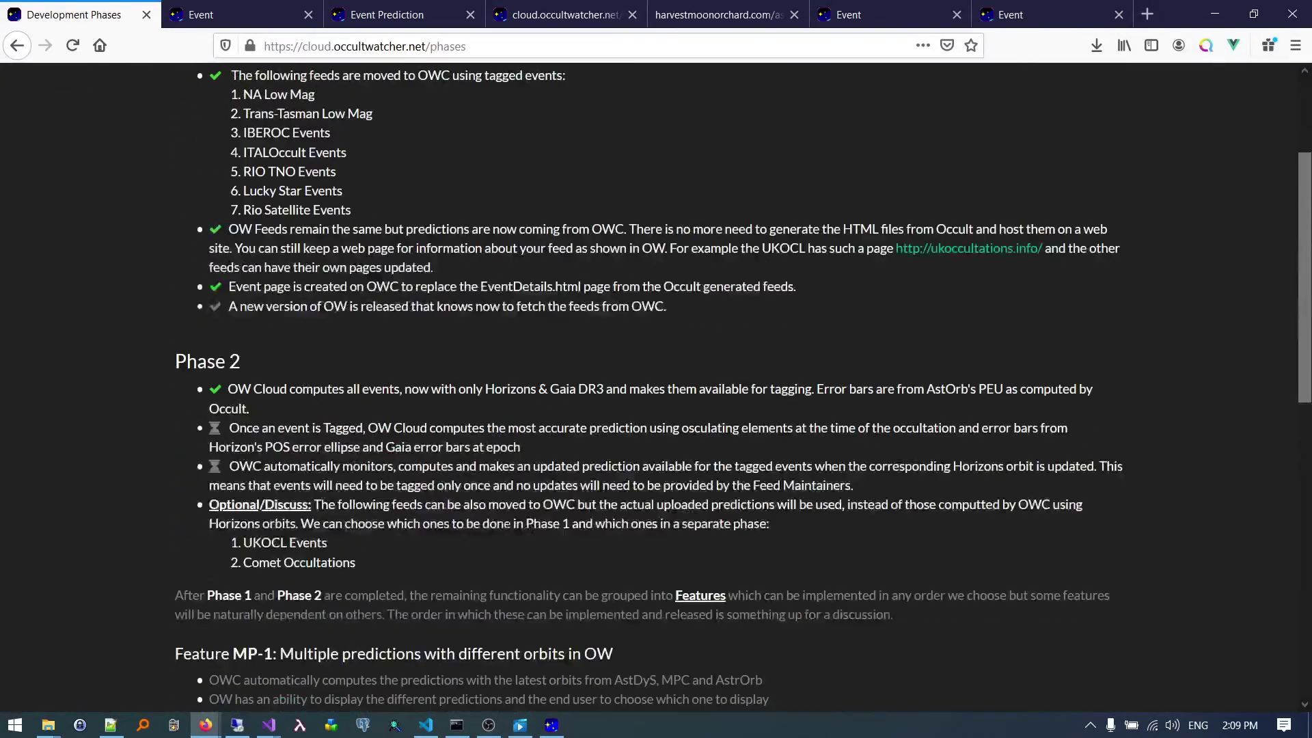
{"action": "scroll", "coordinate": [371, 493], "scroll_direction": "down", "scroll_amount": 5}
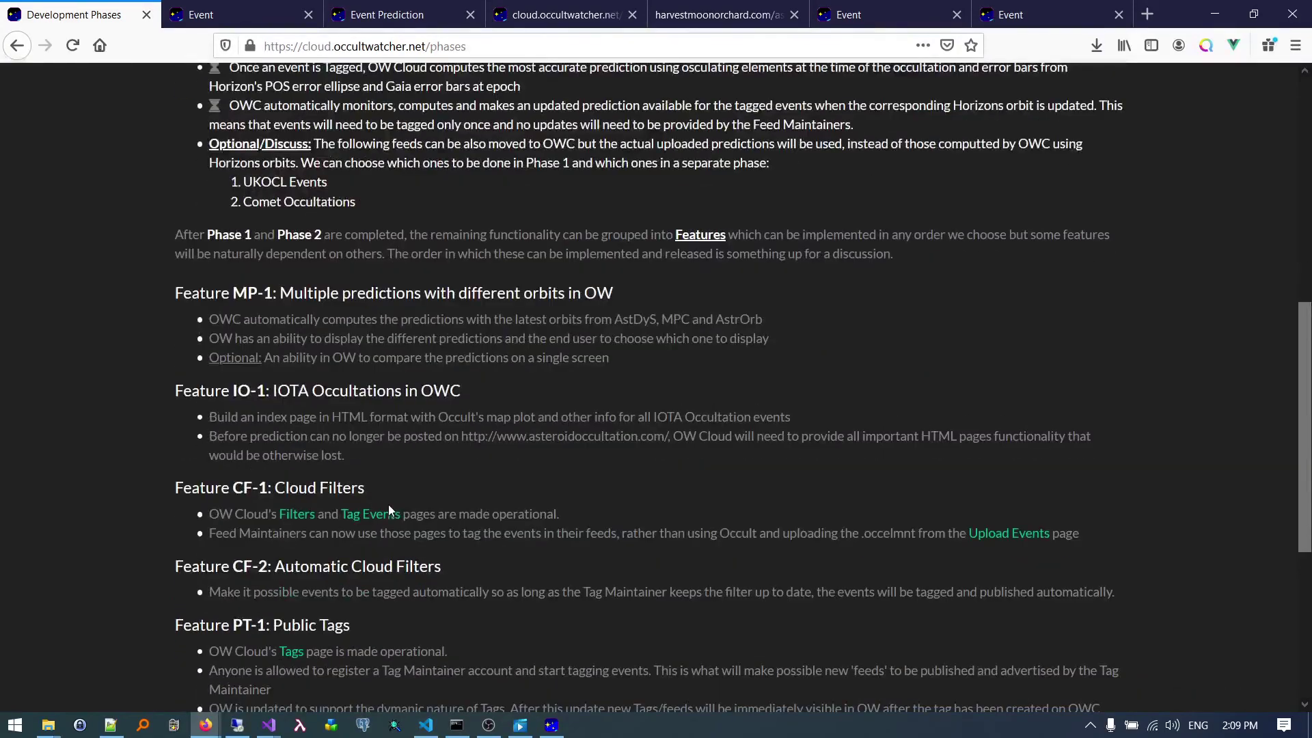
{"action": "scroll", "coordinate": [571, 507], "scroll_direction": "up", "scroll_amount": 8}
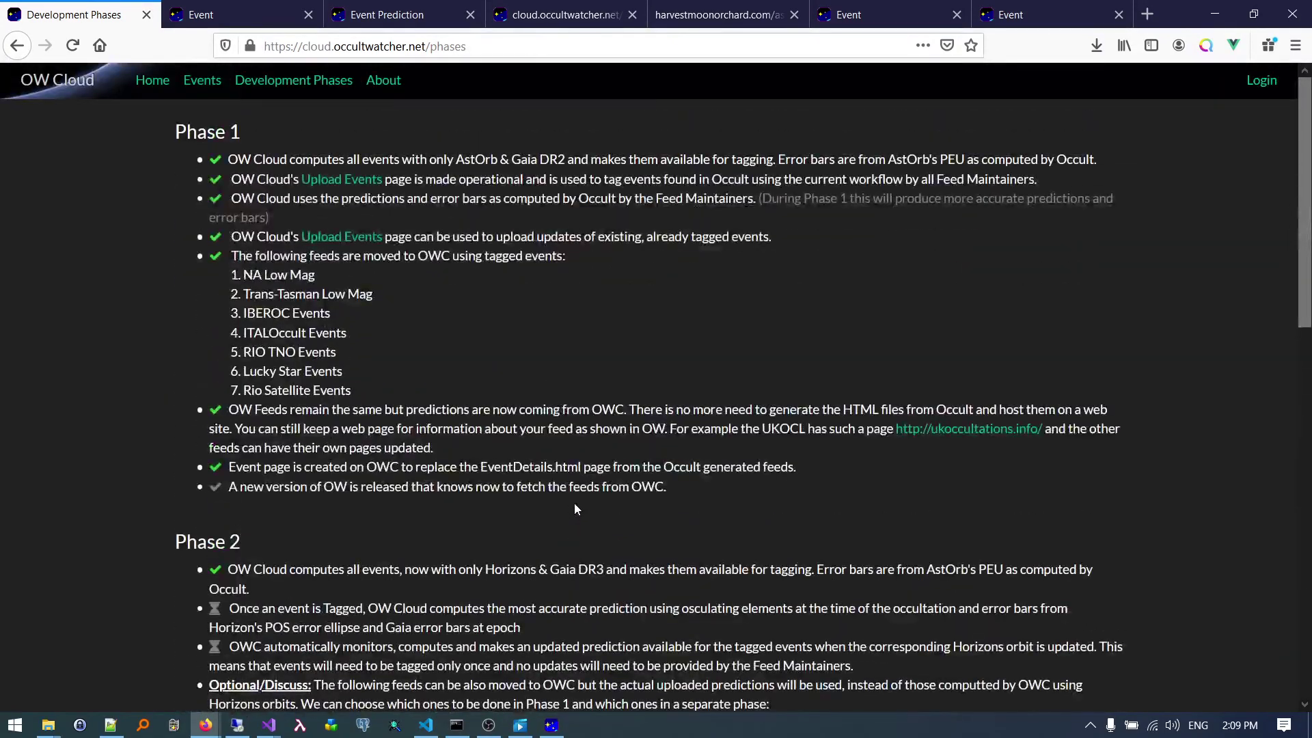